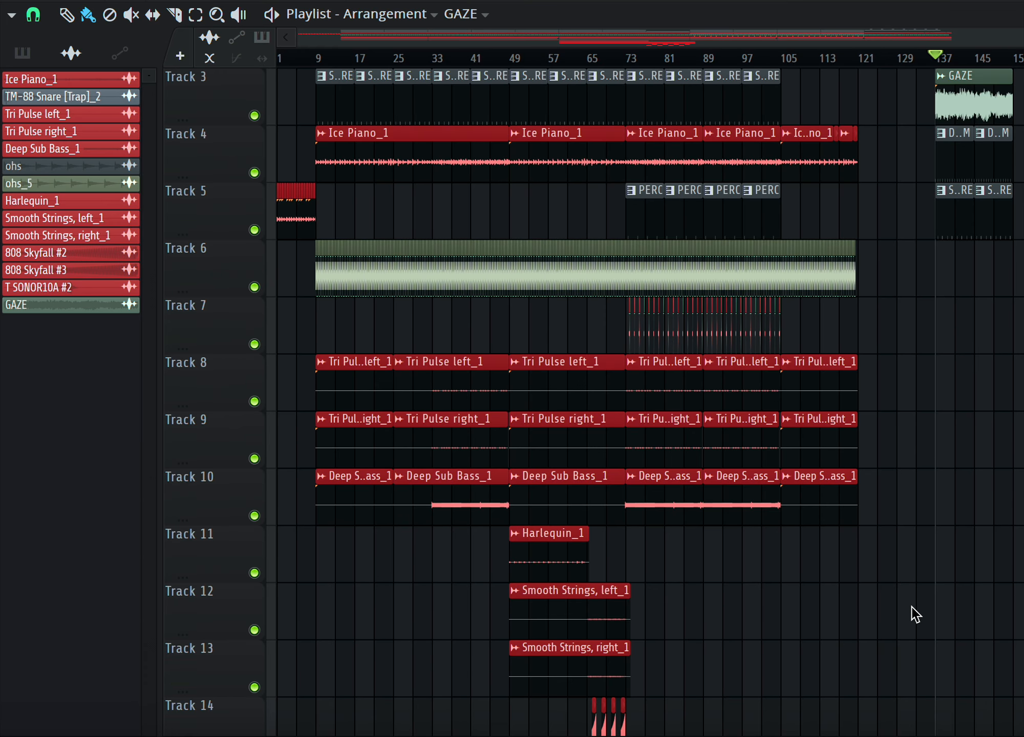
Scroll up and down through the playlist tracks to review the arrangement's clips.
{"action": "scroll", "coordinate": [943, 583], "scroll_direction": "down", "scroll_amount": 3}
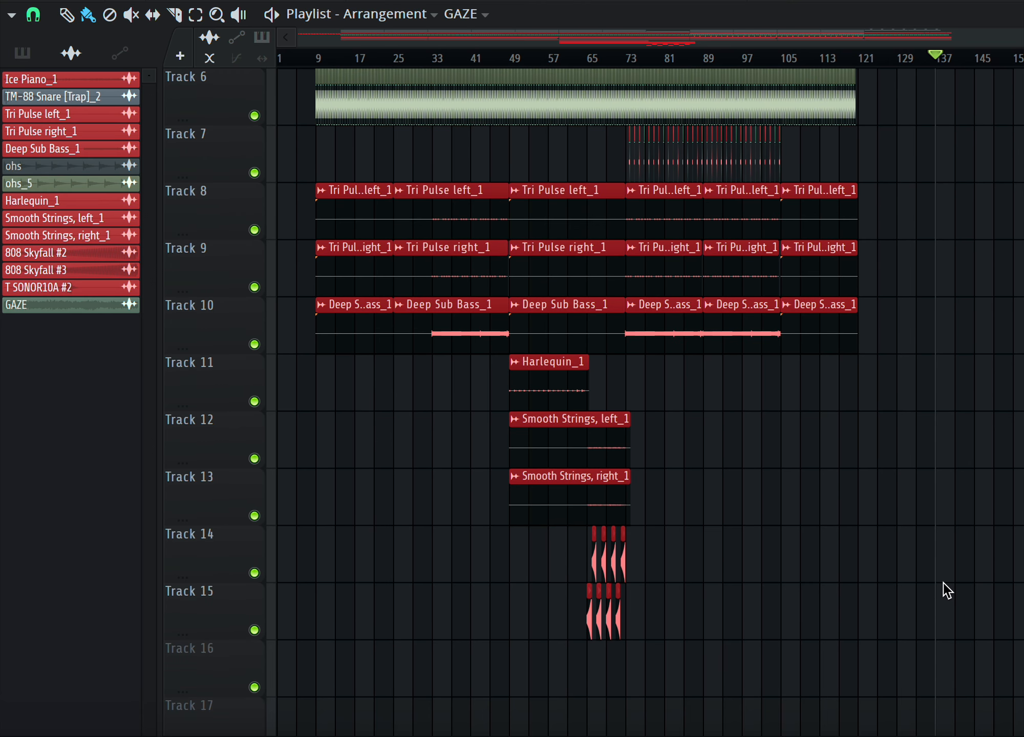
{"action": "scroll", "coordinate": [942, 582], "scroll_direction": "up", "scroll_amount": 4}
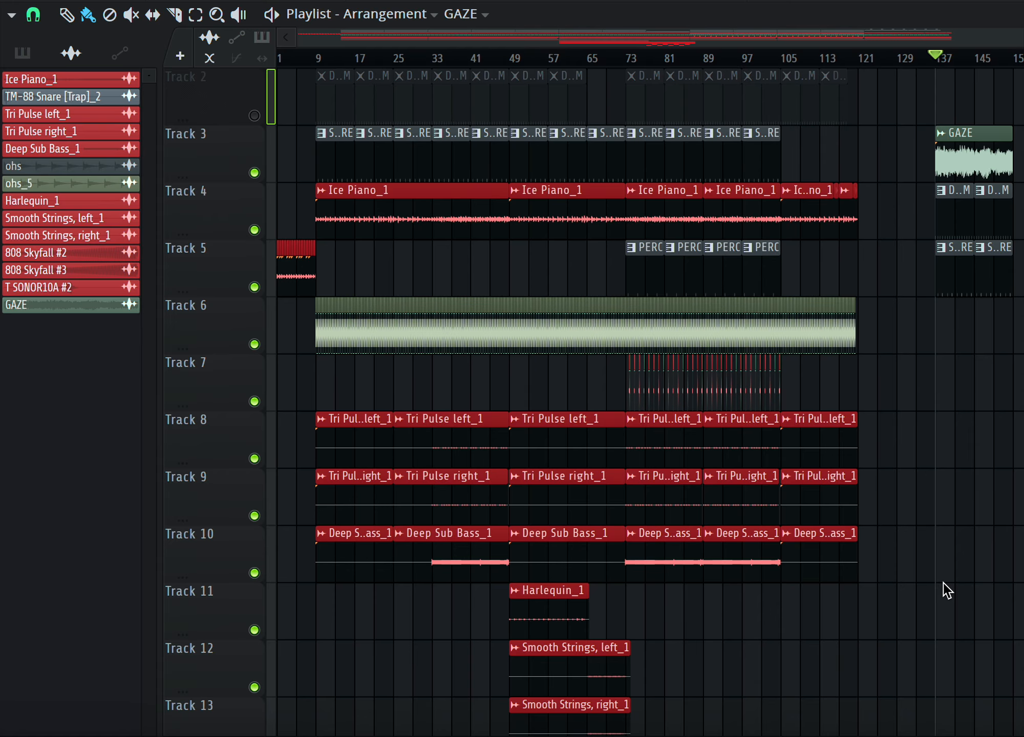
{"action": "scroll", "coordinate": [942, 563], "scroll_direction": "down", "scroll_amount": 4}
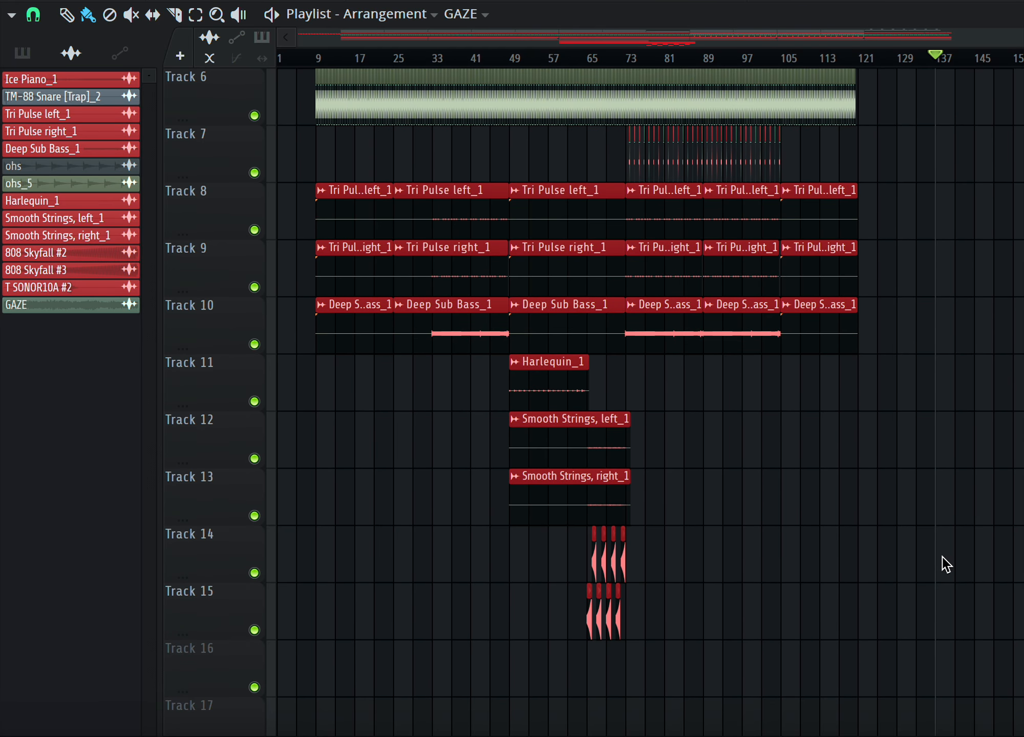
{"action": "scroll", "coordinate": [942, 557], "scroll_direction": "up", "scroll_amount": 3}
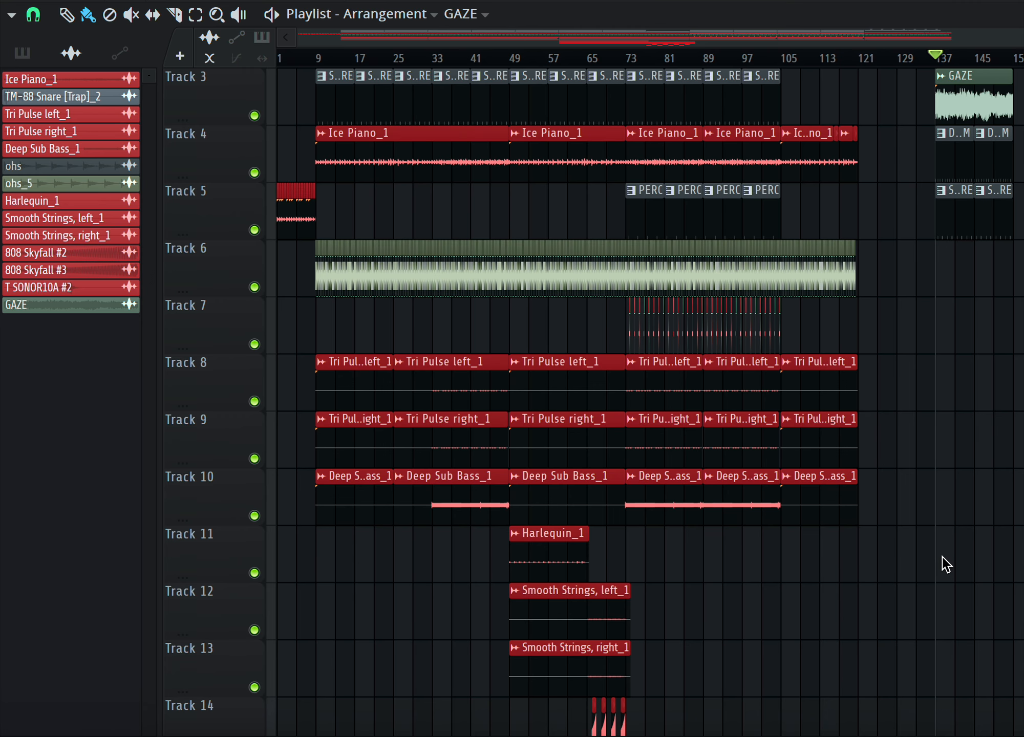
{"action": "scroll", "coordinate": [943, 557], "scroll_direction": "down", "scroll_amount": 2}
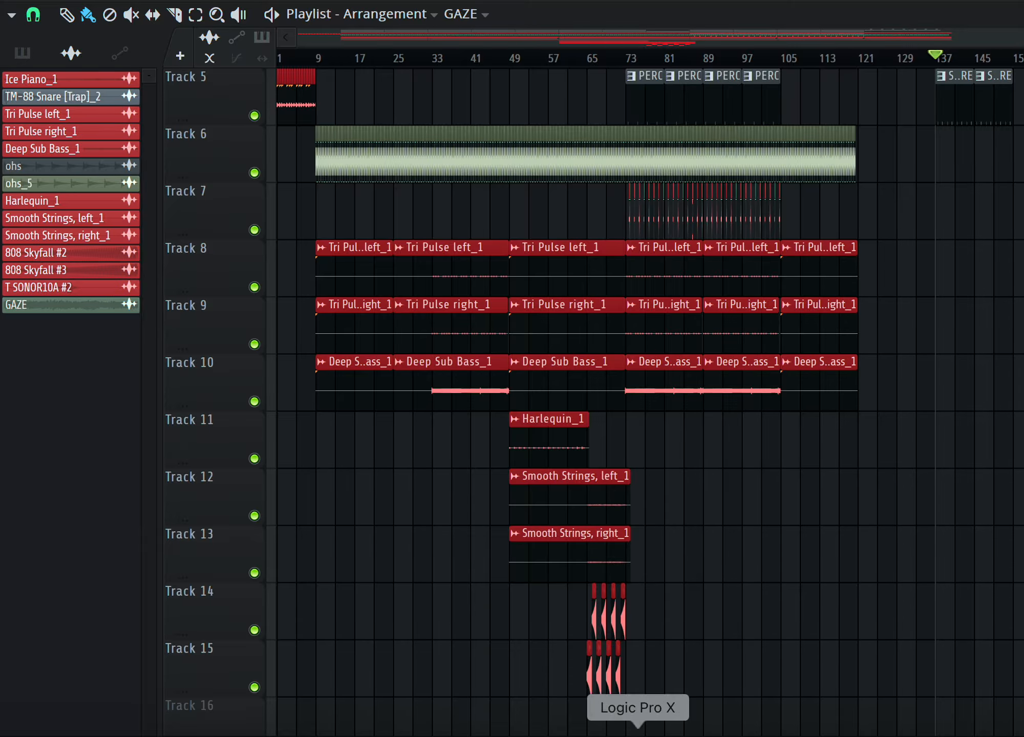
{"action": "scroll", "coordinate": [825, 578], "scroll_direction": "up", "scroll_amount": 4}
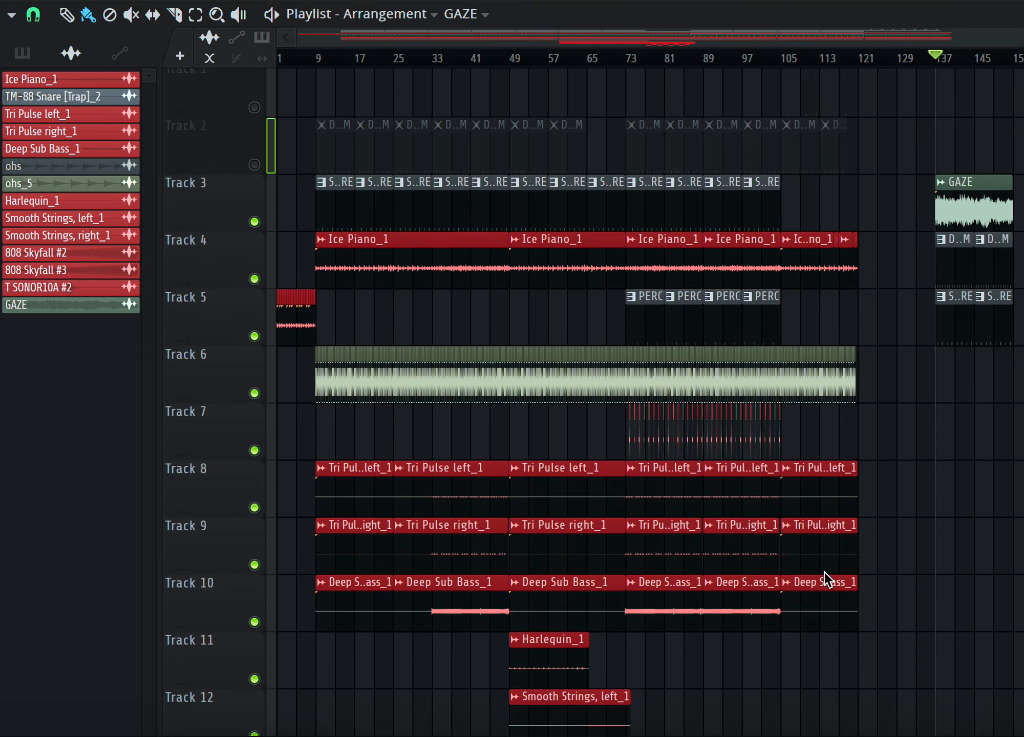
{"action": "scroll", "coordinate": [825, 578], "scroll_direction": "up", "scroll_amount": 1}
{"action": "scroll", "coordinate": [827, 580], "scroll_direction": "down", "scroll_amount": 1}
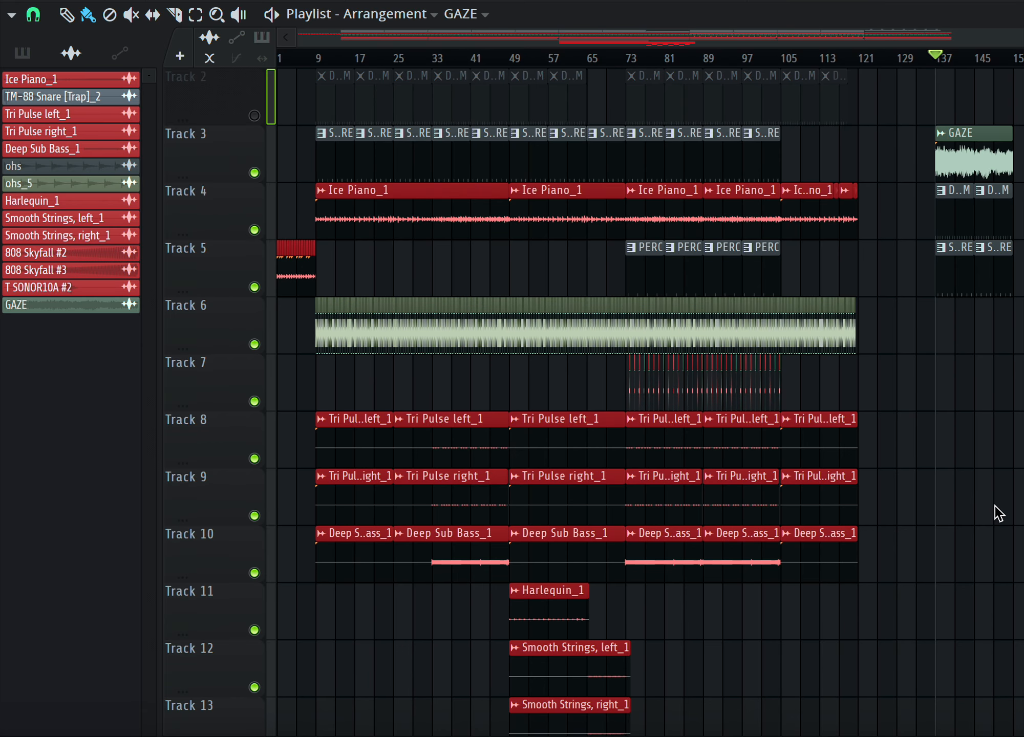
{"action": "scroll", "coordinate": [999, 512], "scroll_direction": "down", "scroll_amount": 1}
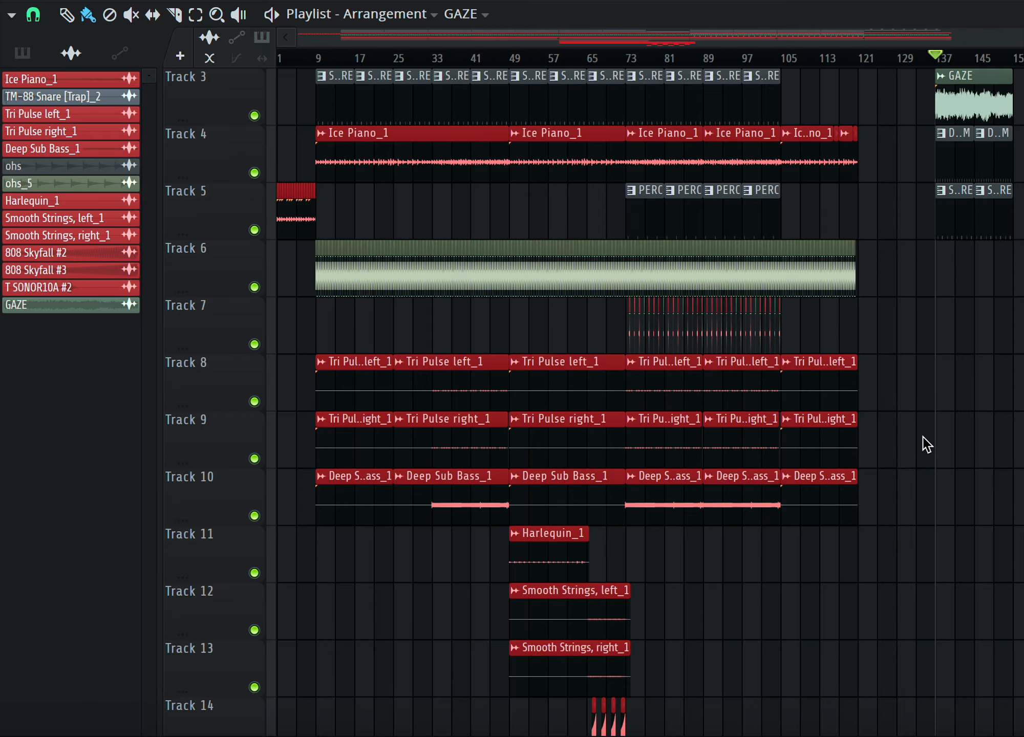
{"action": "scroll", "coordinate": [922, 437], "scroll_direction": "down", "scroll_amount": 2}
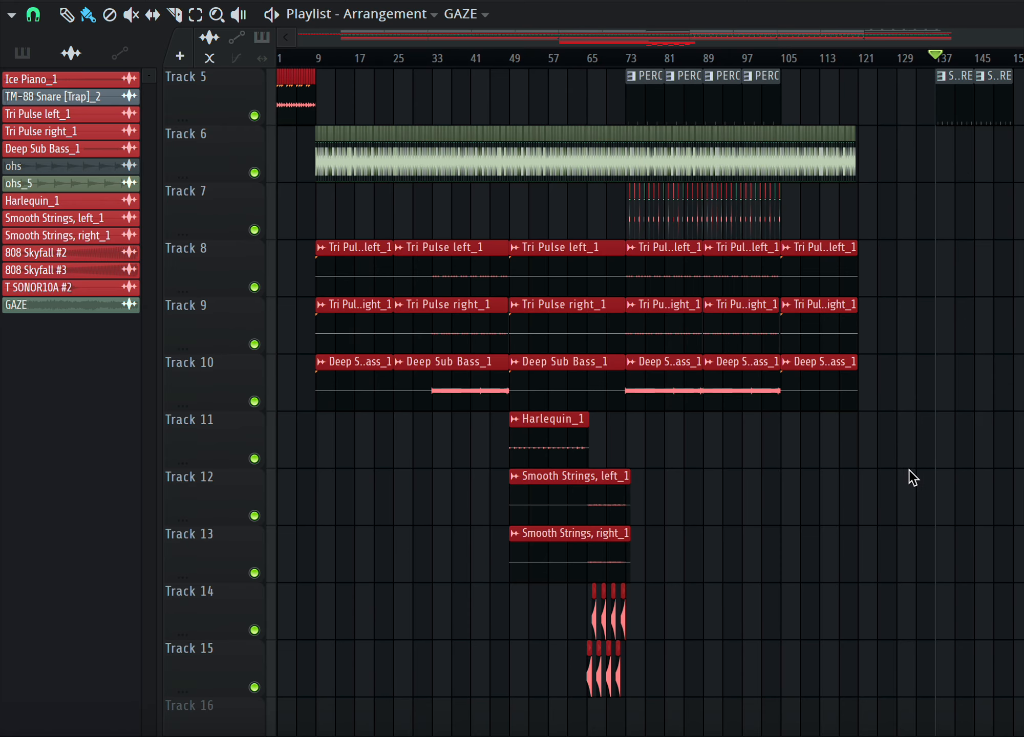
{"action": "scroll", "coordinate": [819, 535], "scroll_direction": "down", "scroll_amount": 2}
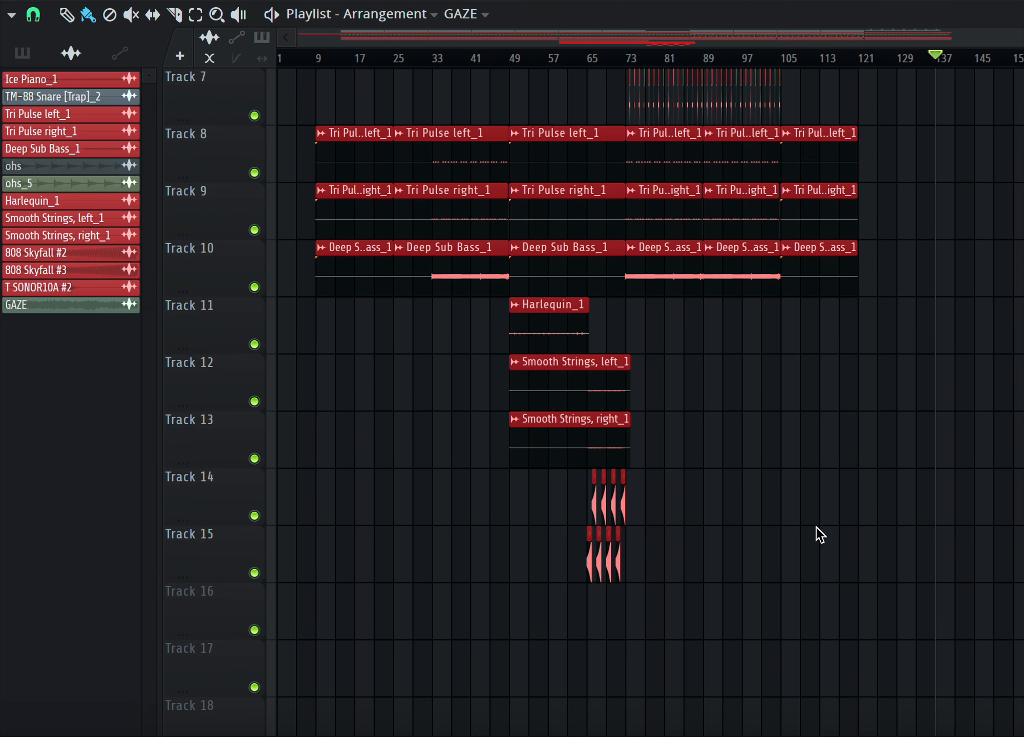
{"action": "scroll", "coordinate": [819, 535], "scroll_direction": "up", "scroll_amount": 2}
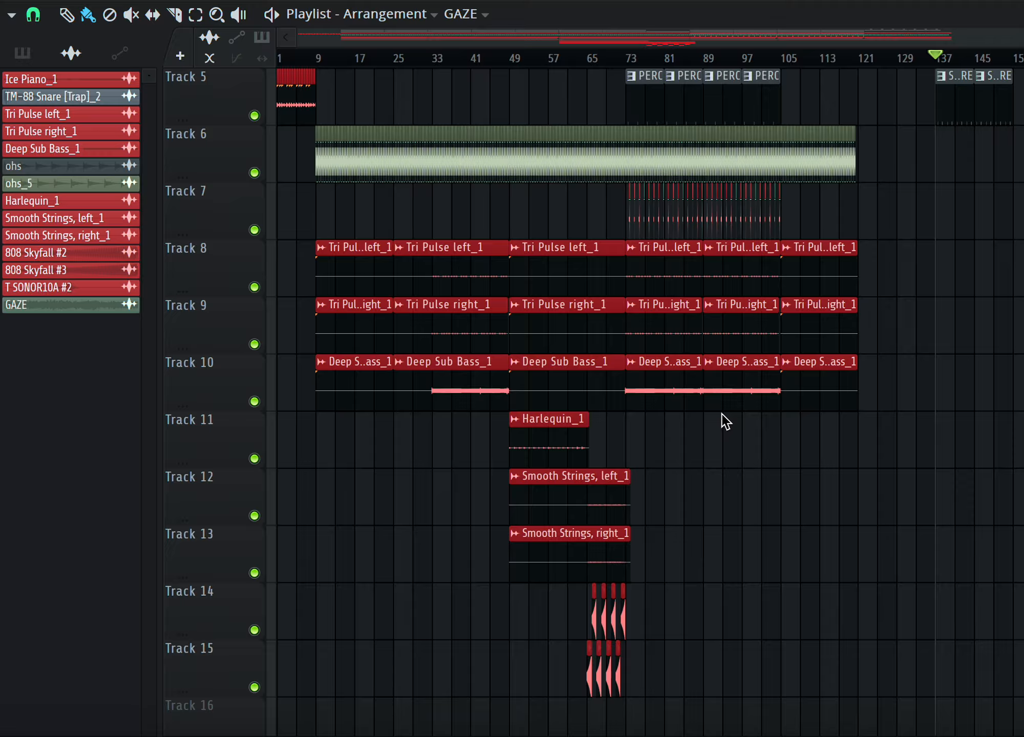
Play the arrangement from the beginning while browsing the tracks.
{"action": "mouse_move", "coordinate": [741, 292]}
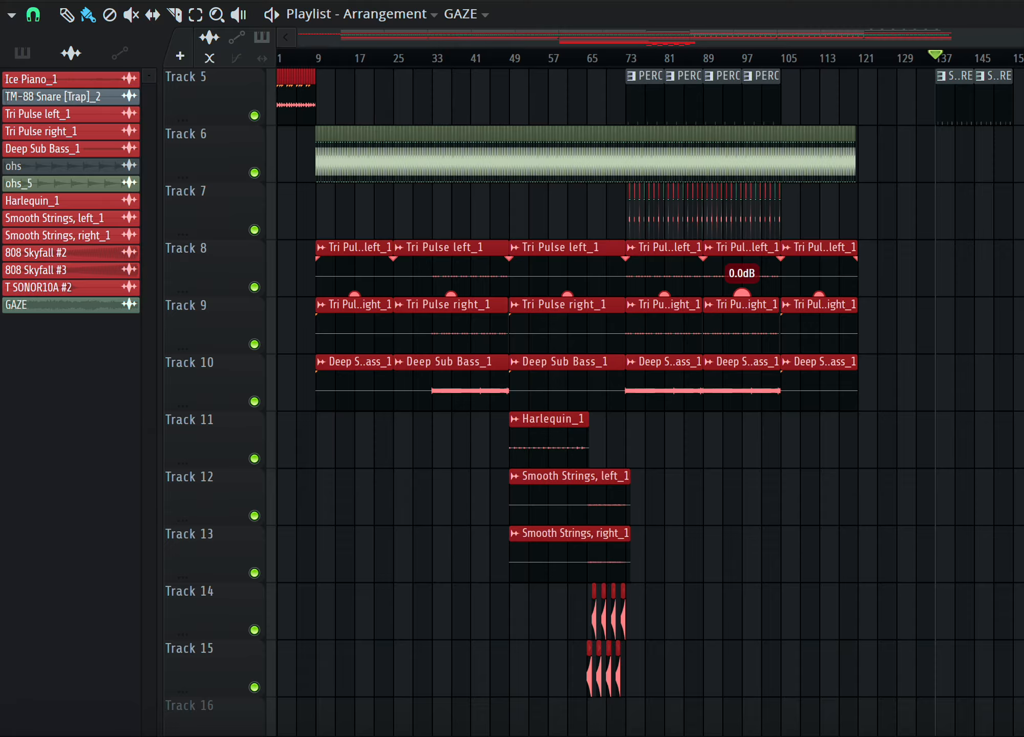
{"action": "key", "text": "space"}
{"action": "key", "text": "space"}
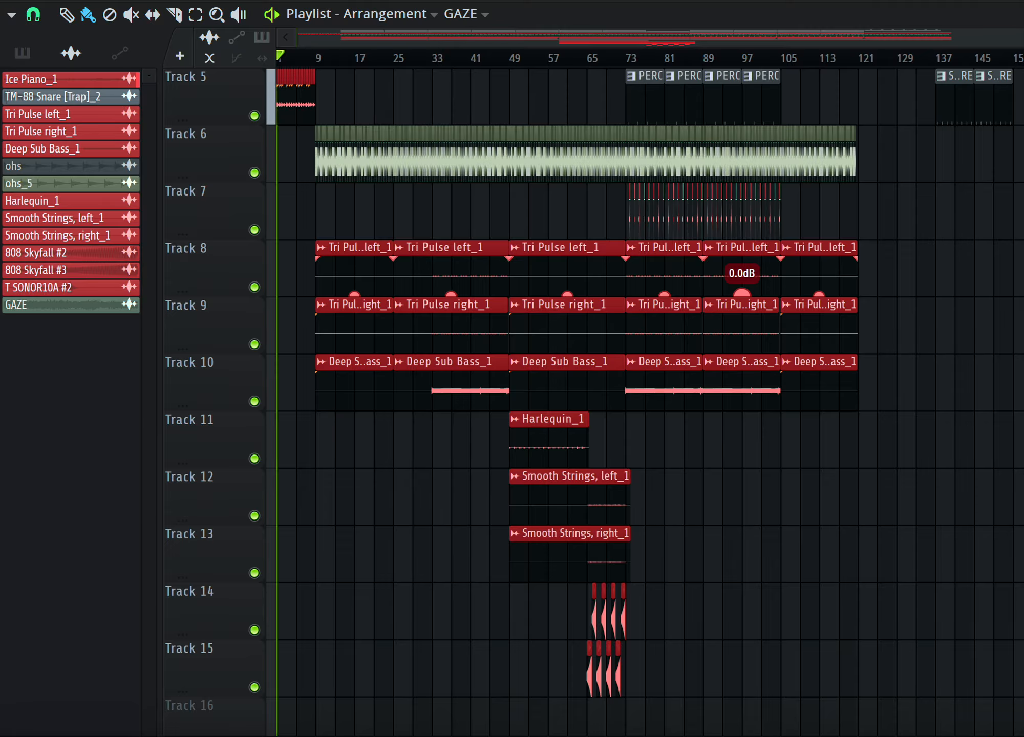
{"action": "scroll", "coordinate": [439, 202], "scroll_direction": "up", "scroll_amount": 1}
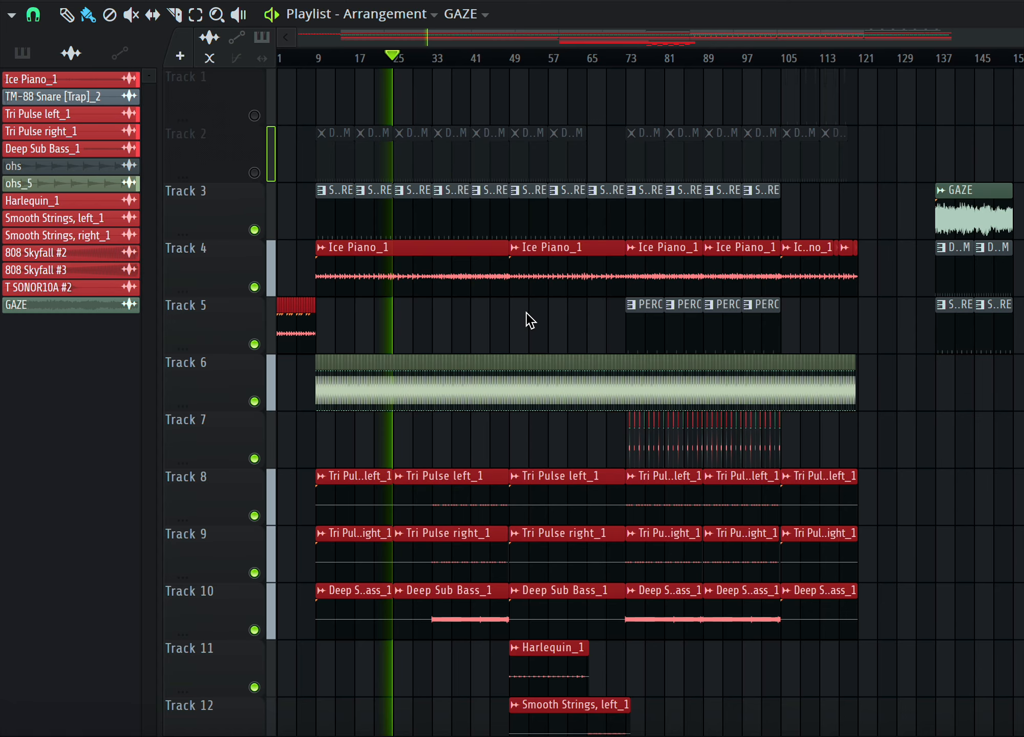
{"action": "scroll", "coordinate": [530, 320], "scroll_direction": "down", "scroll_amount": 2}
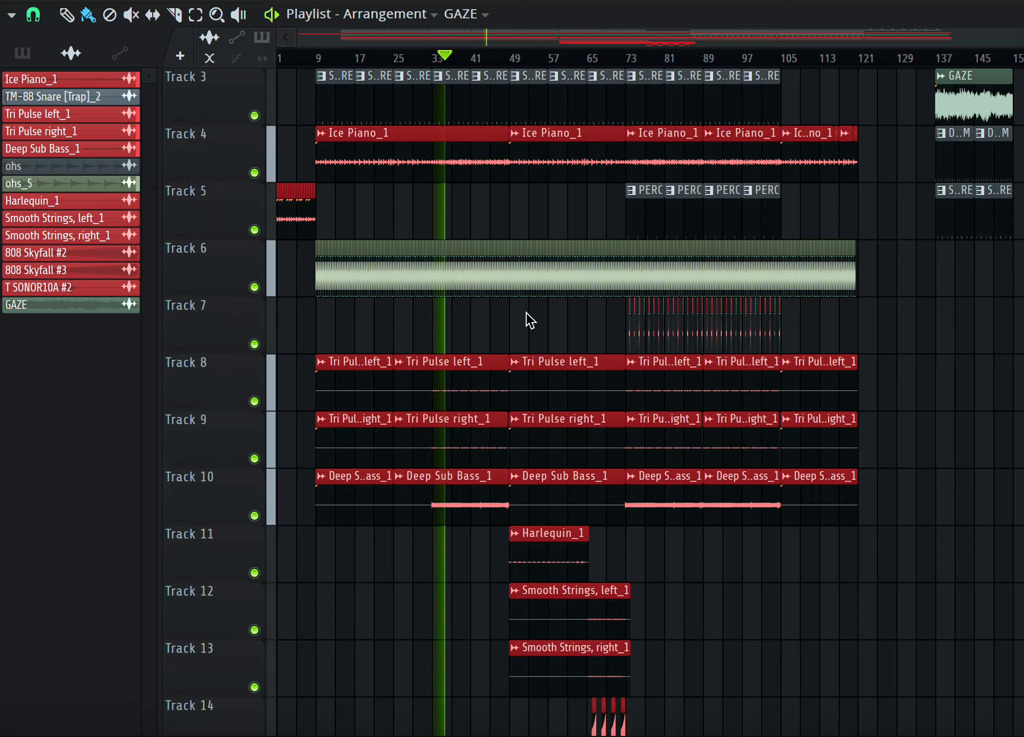
Open the mixer, select the Master channel to watch its level, and return to the playlist.
{"action": "key", "text": "F9"}
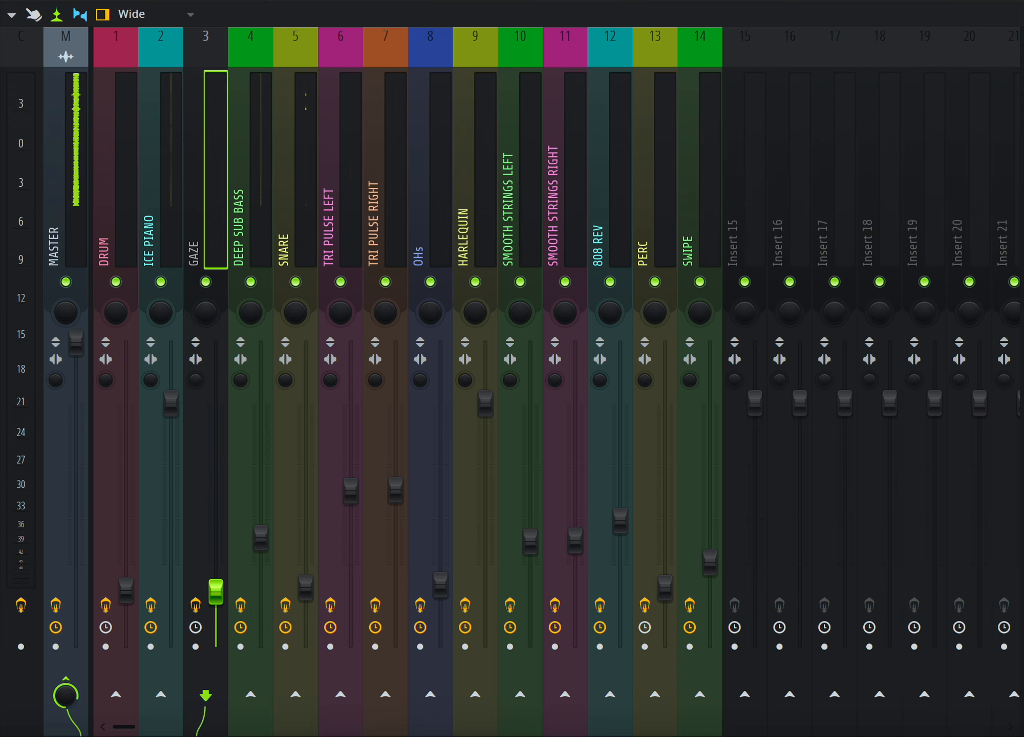
{"action": "left_click", "coordinate": [64, 107]}
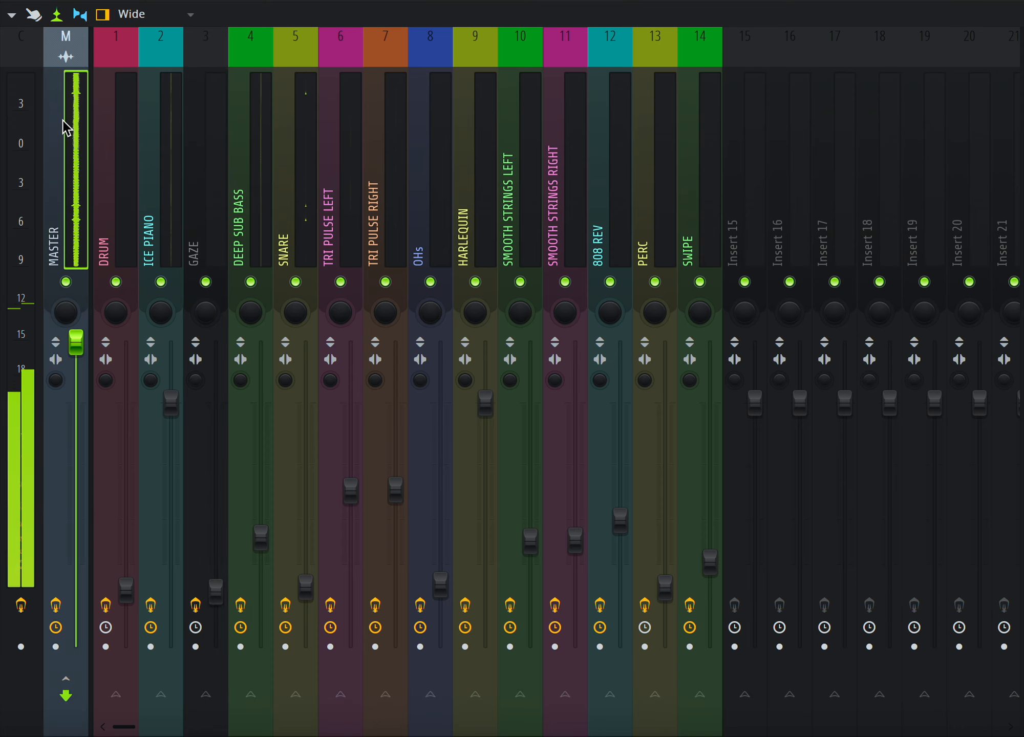
{"action": "key", "text": "F9"}
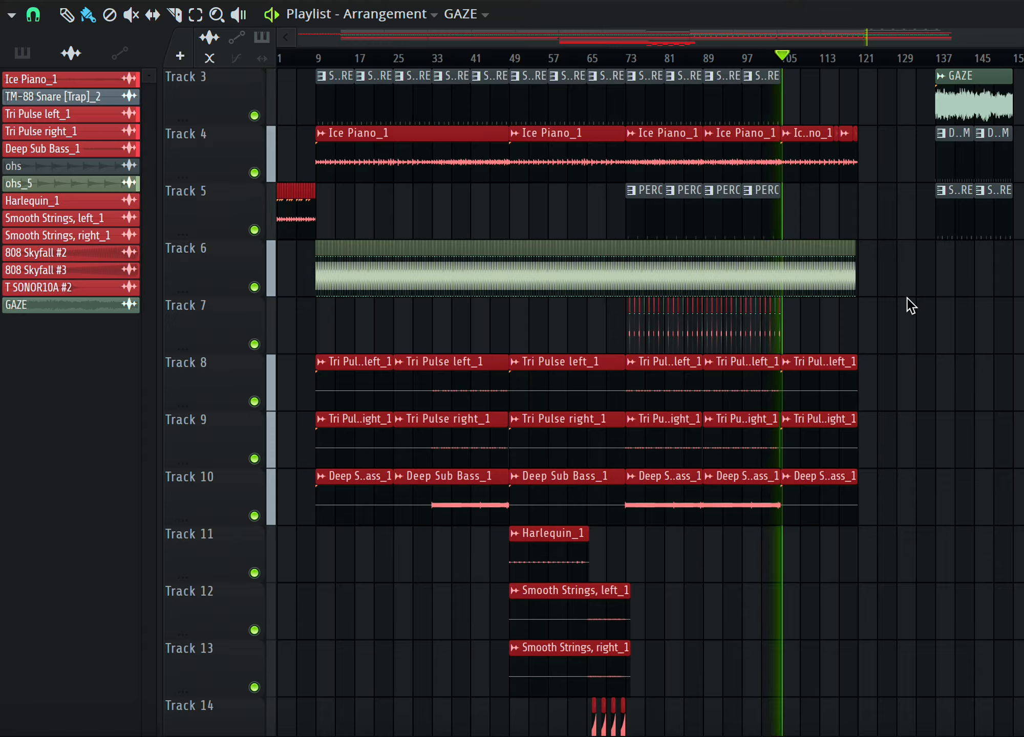
Stop playback and scroll through the playlist tracks.
{"action": "key", "text": "space"}
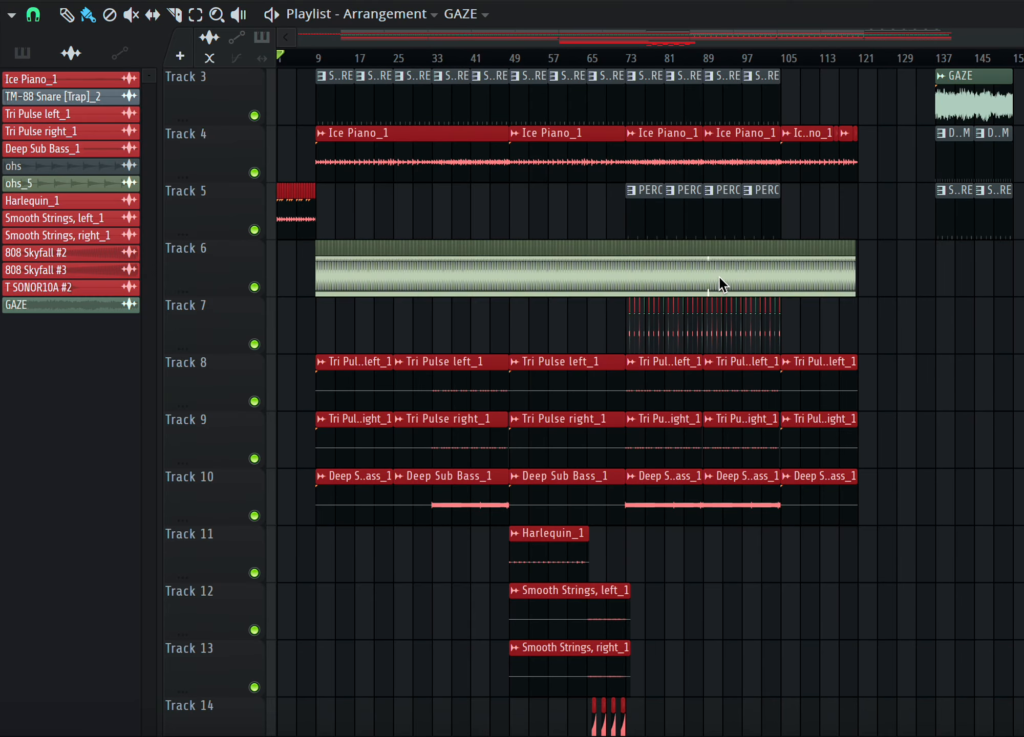
{"action": "scroll", "coordinate": [676, 440], "scroll_direction": "down", "scroll_amount": 8}
{"action": "scroll", "coordinate": [676, 446], "scroll_direction": "up", "scroll_amount": 10}
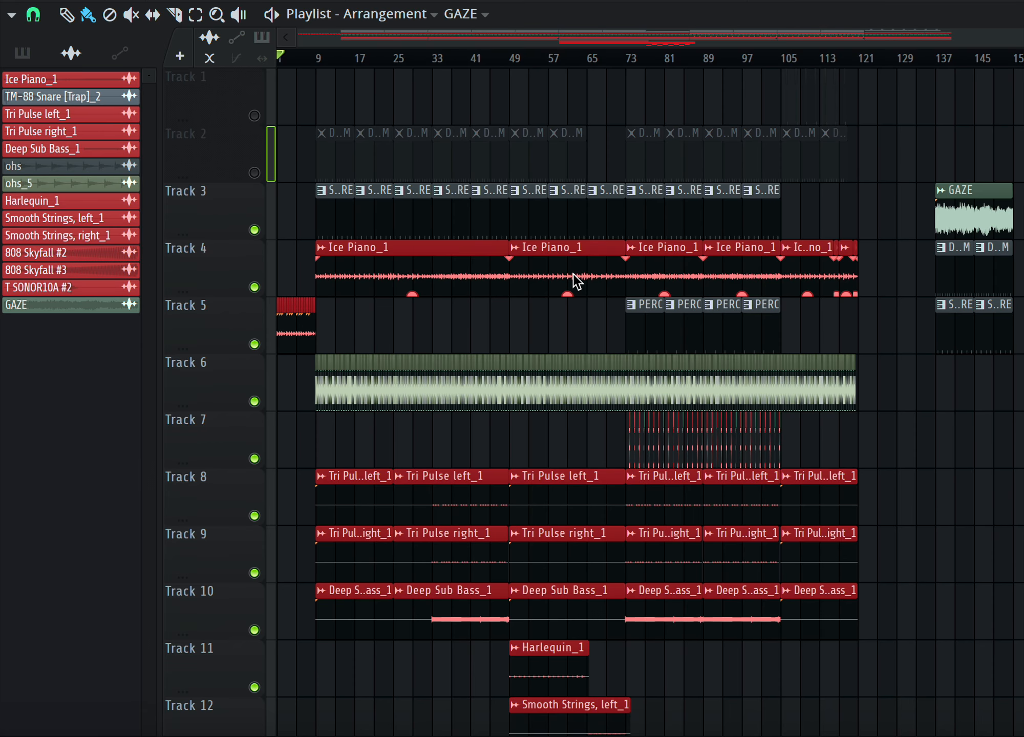
{"action": "scroll", "coordinate": [600, 406], "scroll_direction": "down", "scroll_amount": 7}
{"action": "scroll", "coordinate": [601, 405], "scroll_direction": "up", "scroll_amount": 7}
Zoom and scroll horizontally and vertically across the arrangement to inspect the clips on each track.
{"action": "scroll", "coordinate": [601, 405], "scroll_direction": "right", "scroll_amount": 1}
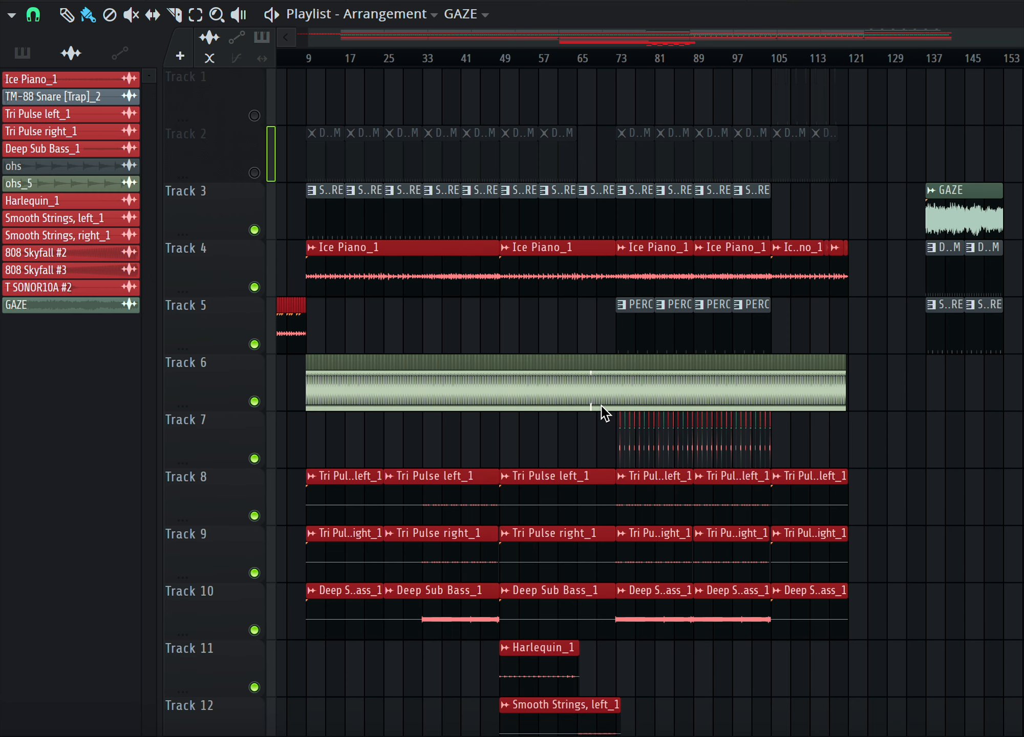
{"action": "scroll", "coordinate": [601, 405], "scroll_direction": "down", "scroll_amount": 1}
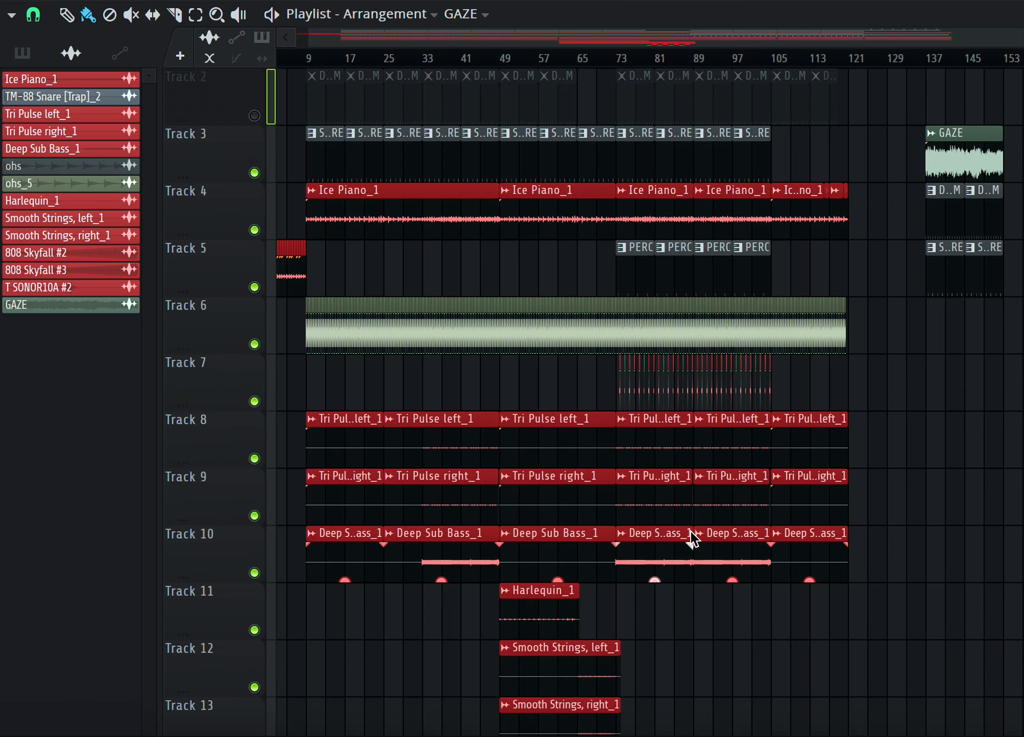
{"action": "scroll", "coordinate": [684, 480], "scroll_direction": "down", "scroll_amount": 2}
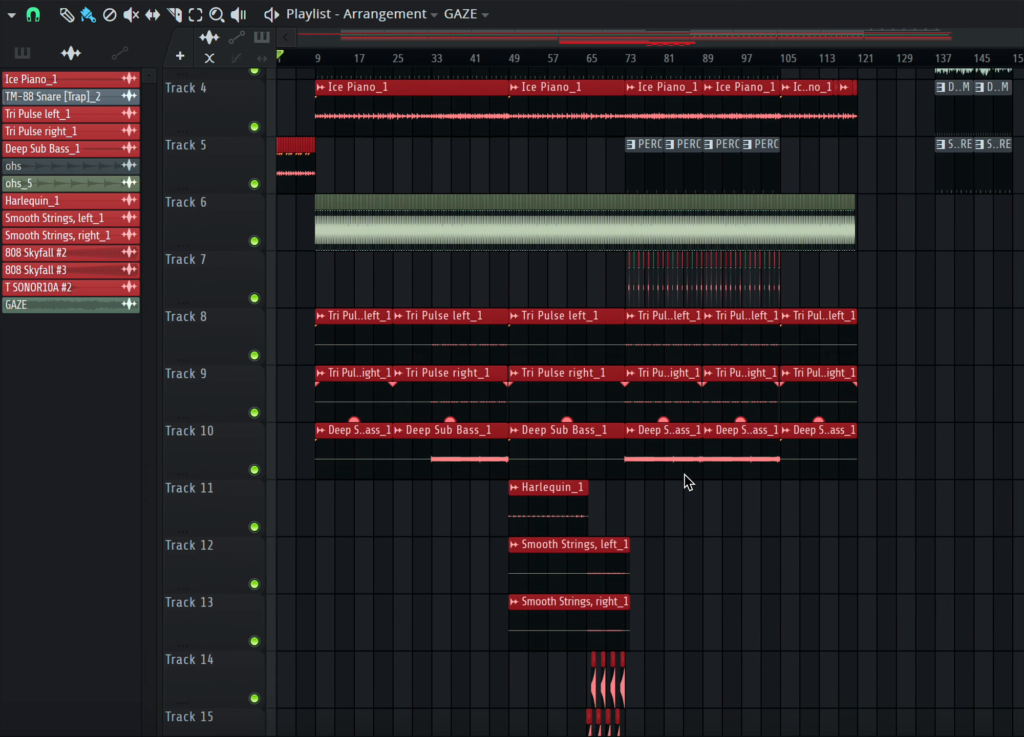
{"action": "scroll", "coordinate": [685, 481], "scroll_direction": "up", "scroll_amount": 3}
{"action": "scroll", "coordinate": [578, 439], "scroll_direction": "up", "scroll_amount": 2, "text": "ctrl"}
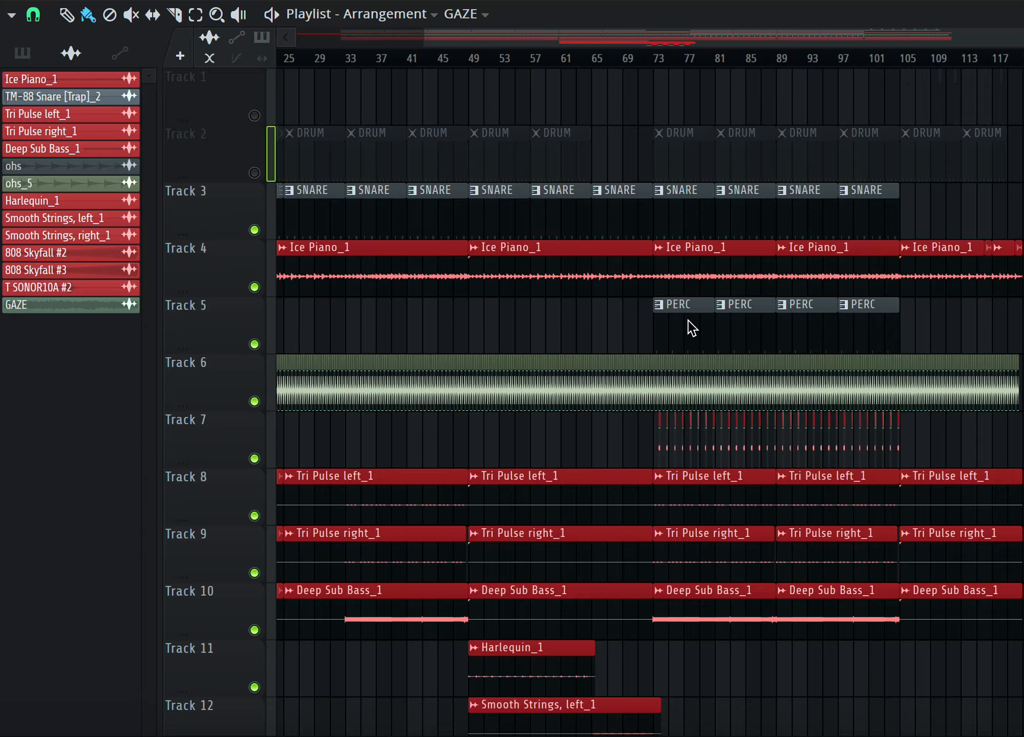
{"action": "scroll", "coordinate": [646, 407], "scroll_direction": "down", "scroll_amount": 3}
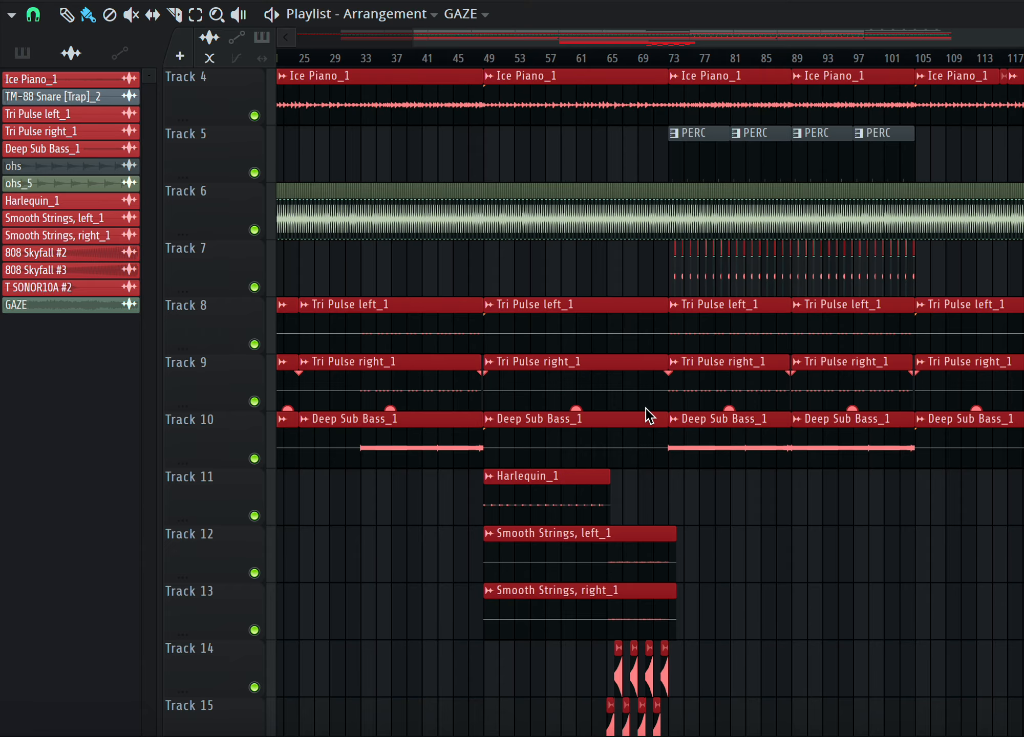
{"action": "scroll", "coordinate": [646, 409], "scroll_direction": "down", "scroll_amount": 1}
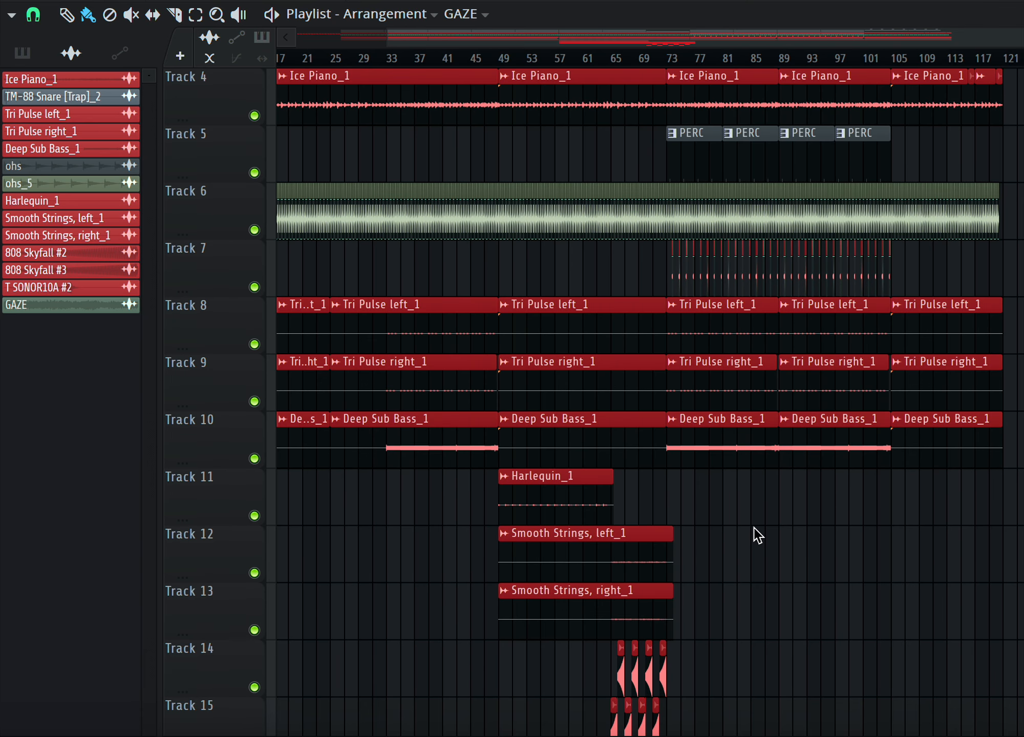
{"action": "scroll", "coordinate": [785, 526], "scroll_direction": "down", "scroll_amount": 2}
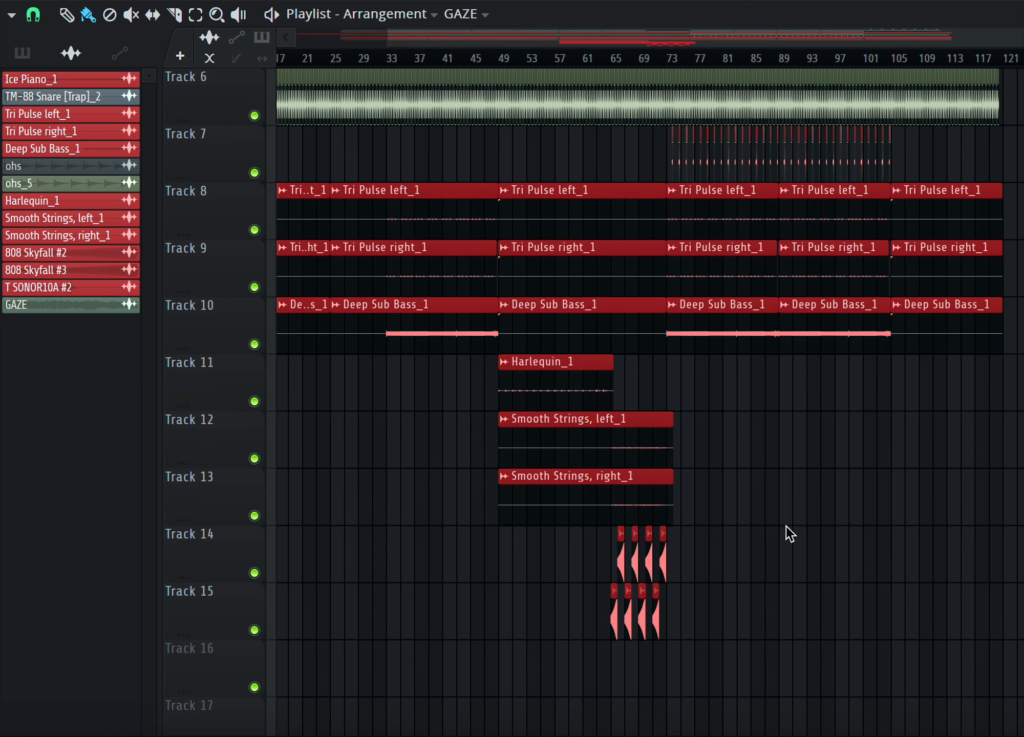
{"action": "scroll", "coordinate": [800, 516], "scroll_direction": "up", "scroll_amount": 3}
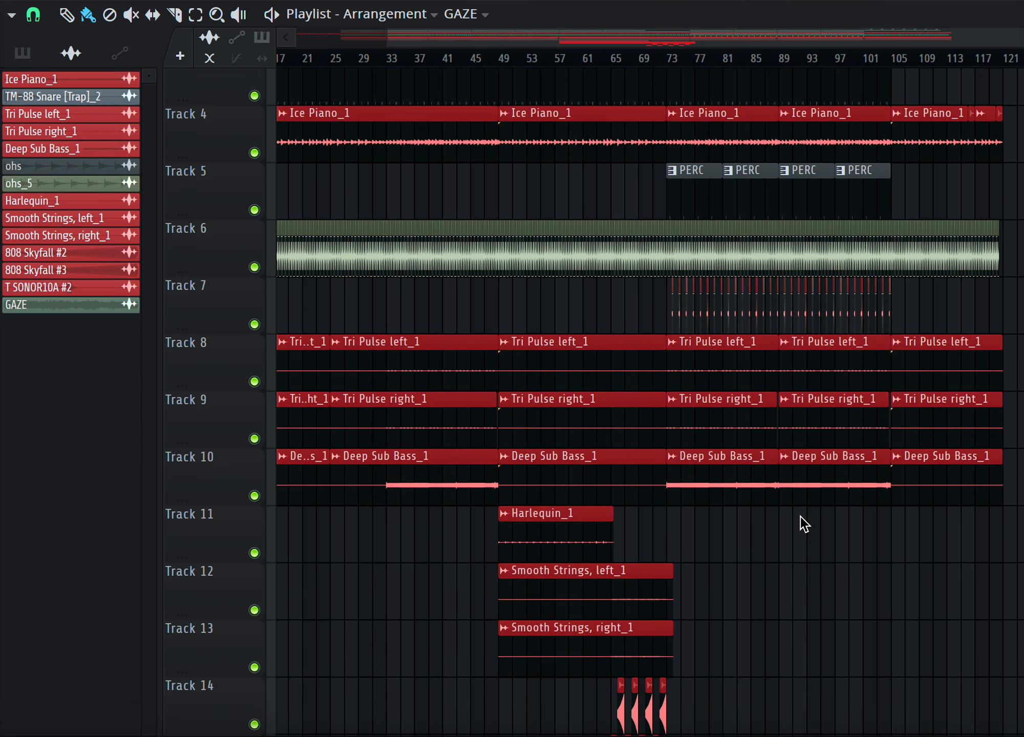
{"action": "scroll", "coordinate": [800, 516], "scroll_direction": "down", "scroll_amount": 2}
{"action": "scroll", "coordinate": [800, 526], "scroll_direction": "up", "scroll_amount": 1}
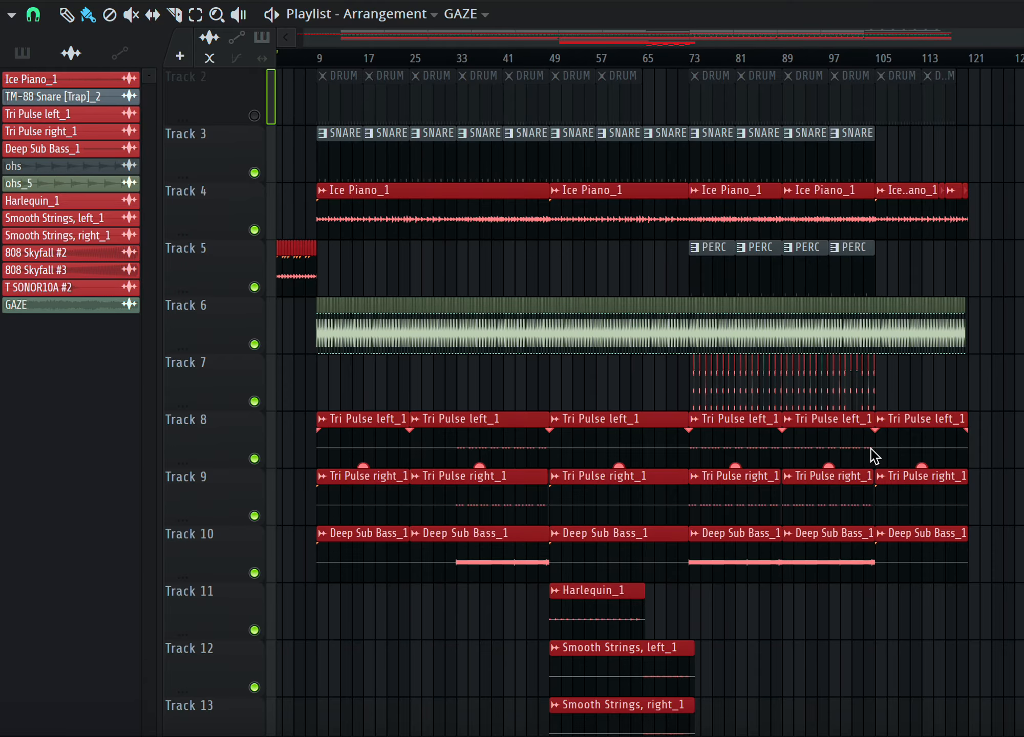
{"action": "scroll", "coordinate": [874, 455], "scroll_direction": "down", "scroll_amount": 1}
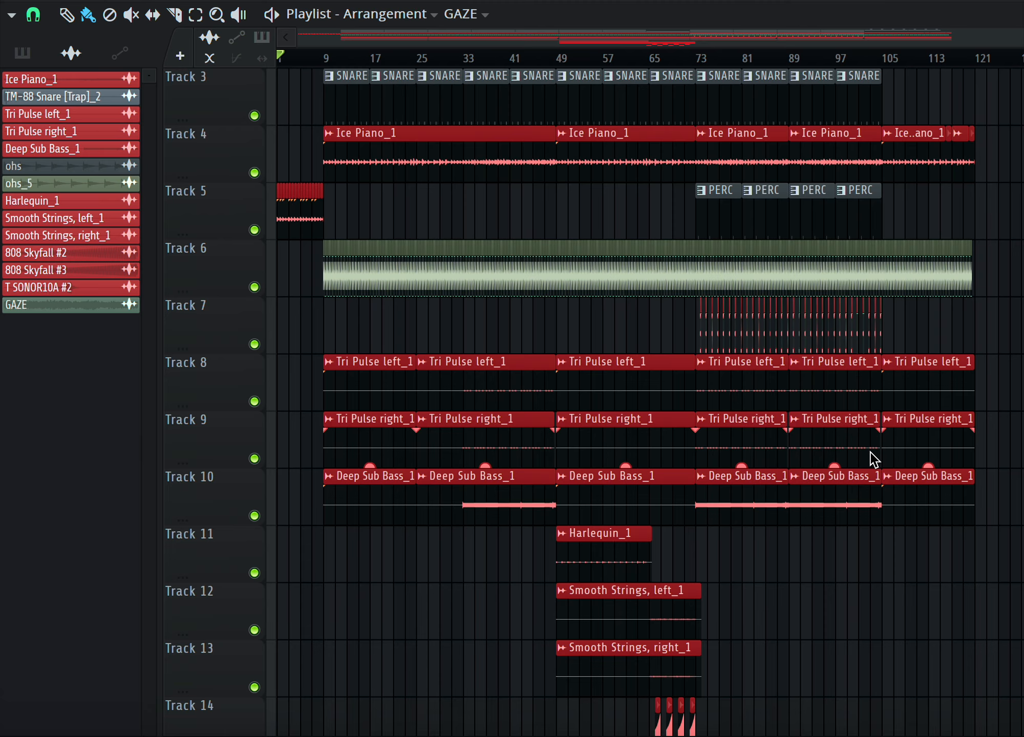
{"action": "mouse_move", "coordinate": [920, 468]}
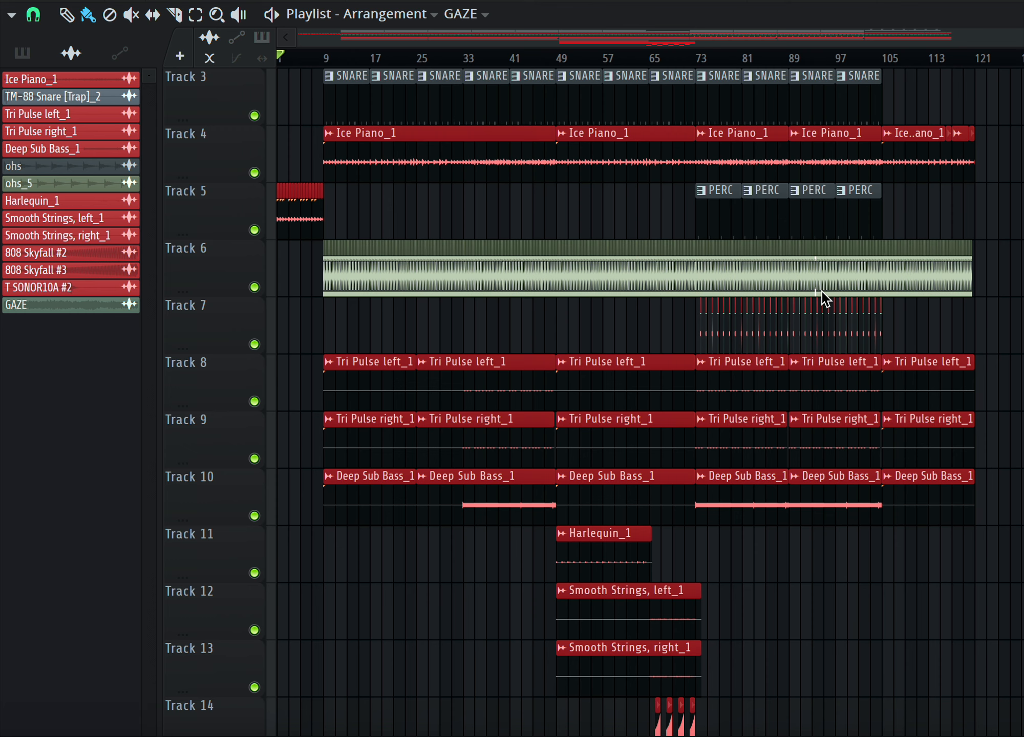
{"action": "scroll", "coordinate": [756, 435], "scroll_direction": "down", "scroll_amount": 1}
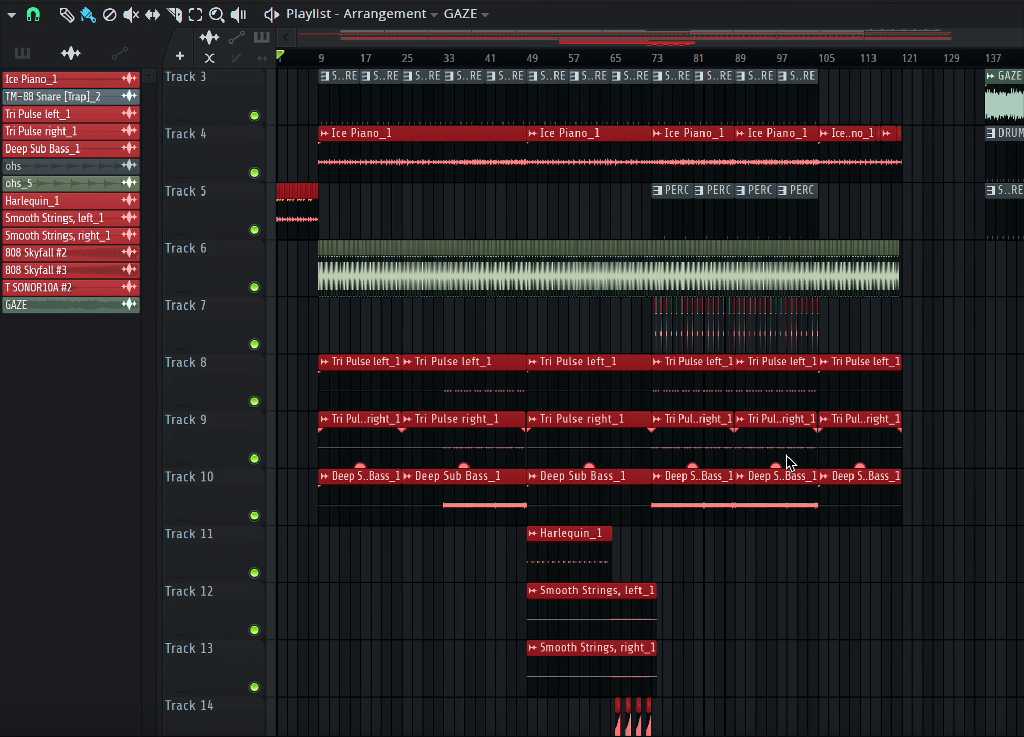
{"action": "scroll", "coordinate": [819, 460], "scroll_direction": "up", "scroll_amount": 2}
{"action": "scroll", "coordinate": [846, 457], "scroll_direction": "right", "scroll_amount": 2}
{"action": "scroll", "coordinate": [846, 458], "scroll_direction": "right", "scroll_amount": 3}
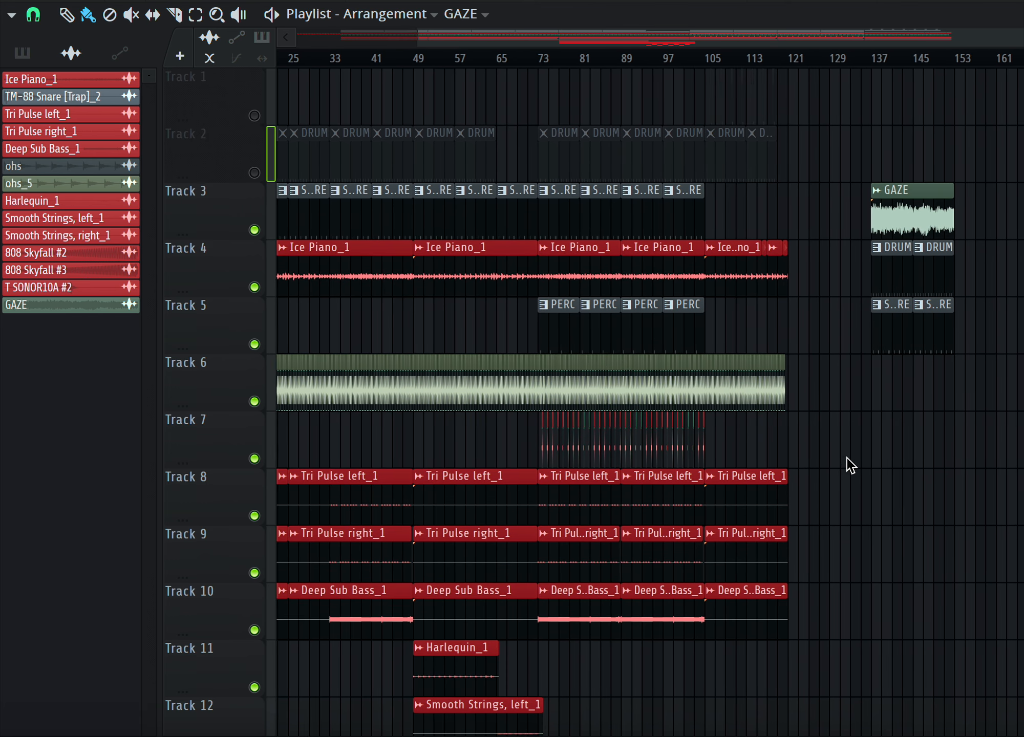
{"action": "scroll", "coordinate": [846, 458], "scroll_direction": "left", "scroll_amount": 2}
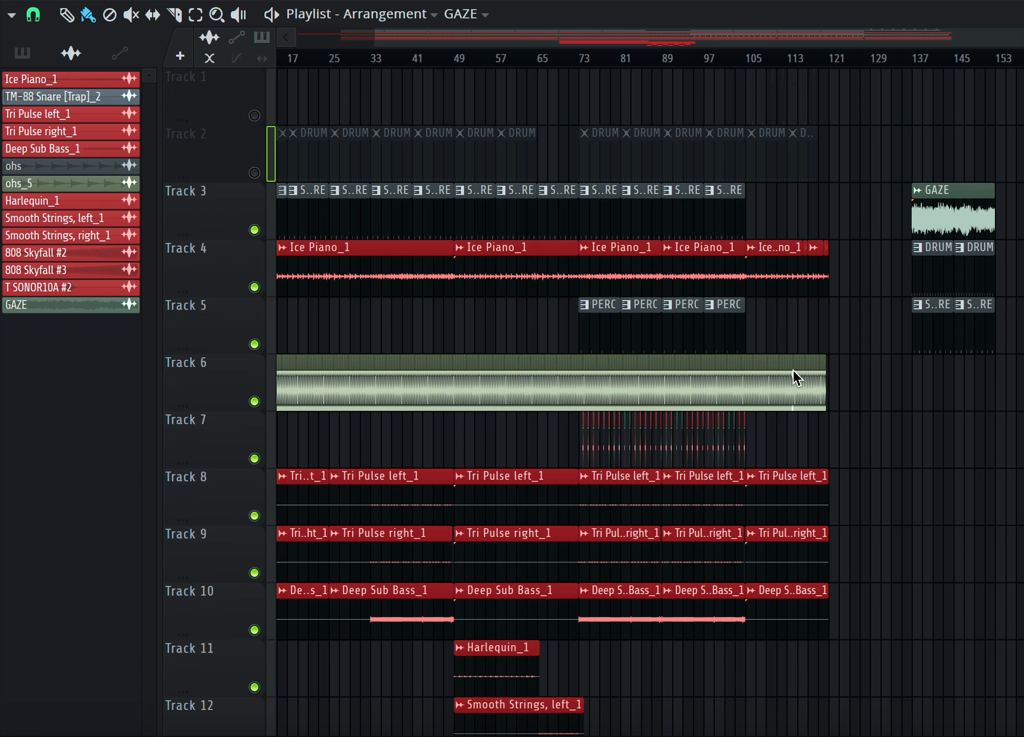
{"action": "scroll", "coordinate": [886, 353], "scroll_direction": "down", "scroll_amount": 1}
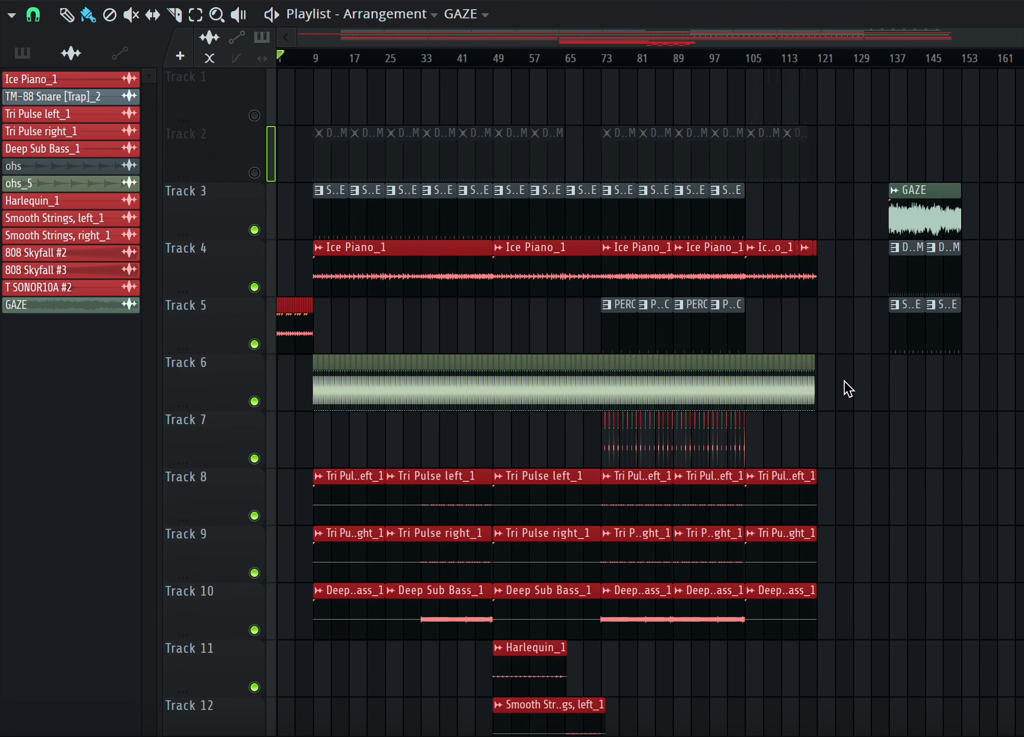
Play the arrangement from bar 73 and stop playback.
{"action": "scroll", "coordinate": [848, 389], "scroll_direction": "down", "scroll_amount": 4}
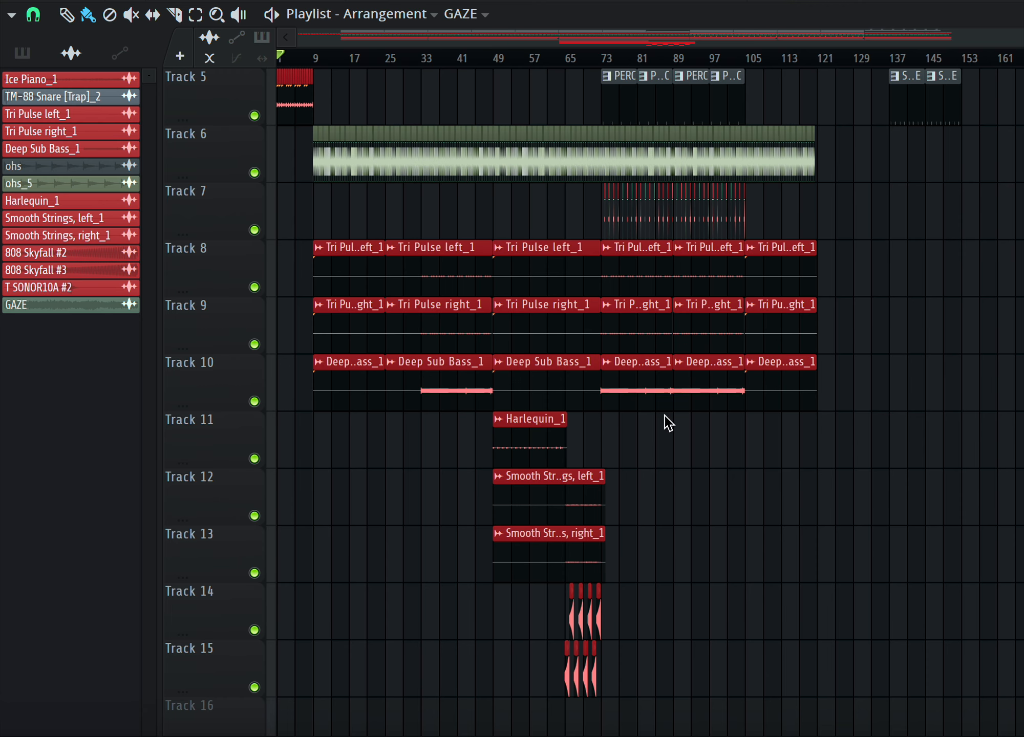
{"action": "scroll", "coordinate": [667, 423], "scroll_direction": "up", "scroll_amount": 3}
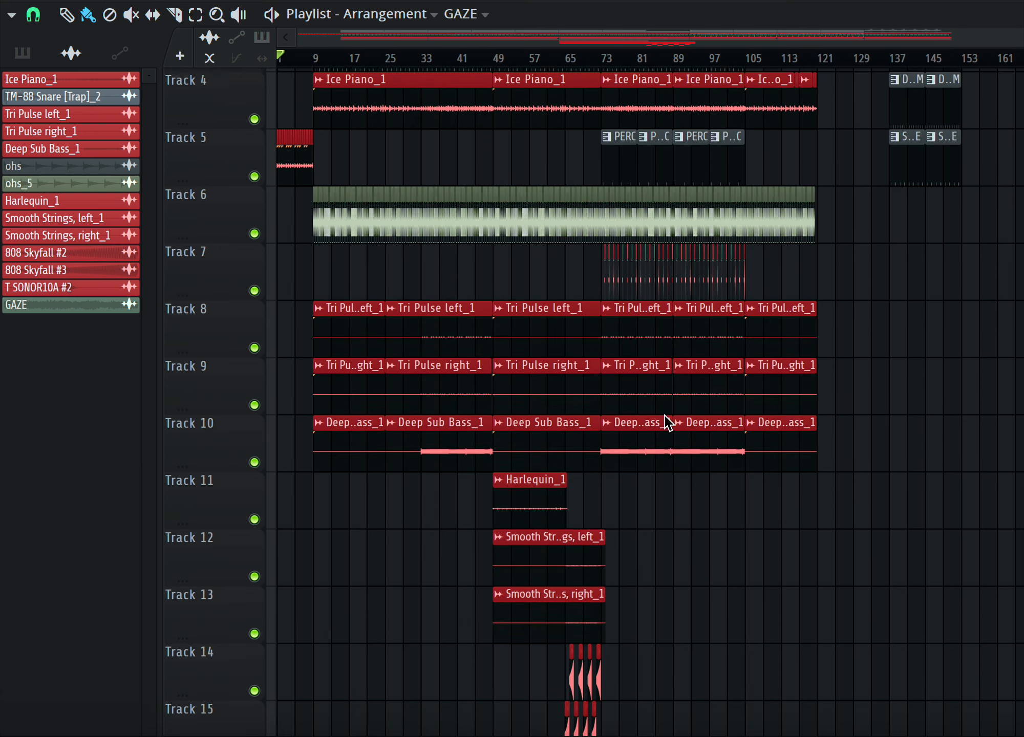
{"action": "scroll", "coordinate": [662, 399], "scroll_direction": "up", "scroll_amount": 2, "text": "ctrl"}
{"action": "left_click", "coordinate": [591, 56]}
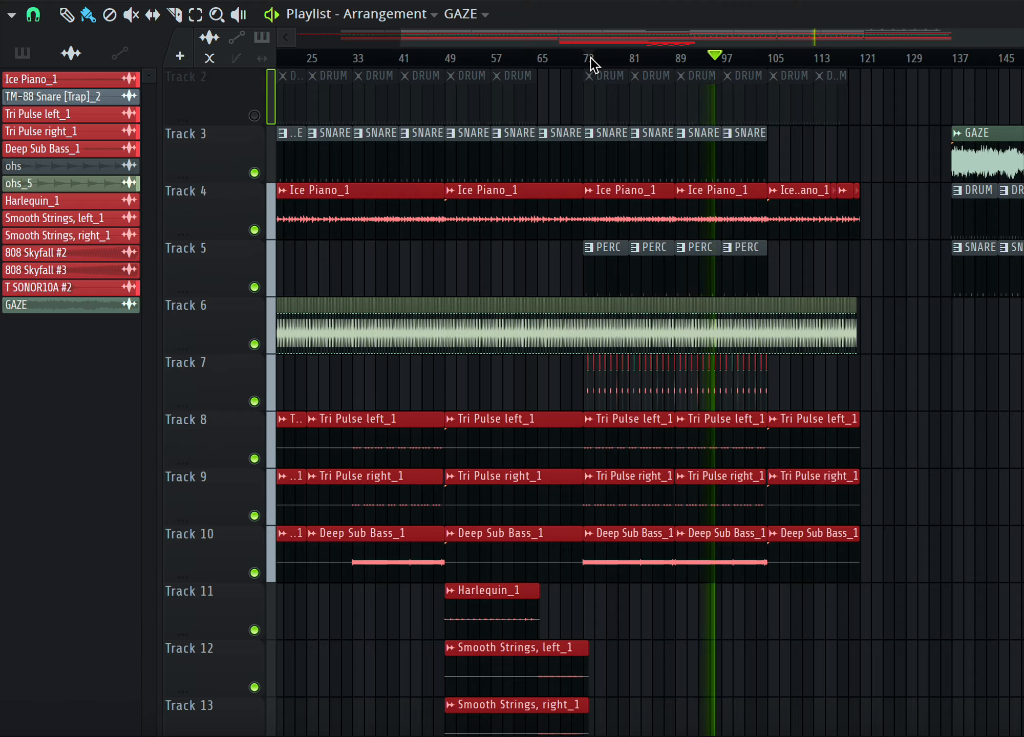
{"action": "key", "text": "space"}
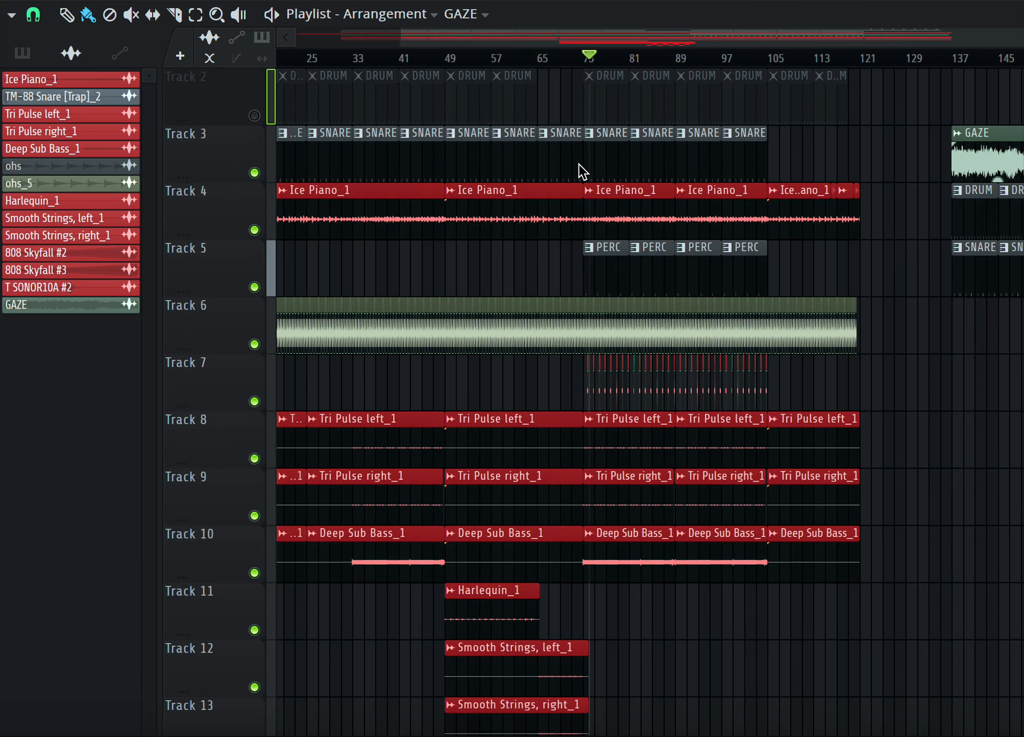
Mute Track 4 and Track 5 around the GAZE clip at the end of the arrangement.
{"action": "scroll", "coordinate": [578, 165], "scroll_direction": "right", "scroll_amount": 6}
{"action": "scroll", "coordinate": [579, 165], "scroll_direction": "right", "scroll_amount": 10}
{"action": "scroll", "coordinate": [579, 165], "scroll_direction": "up", "scroll_amount": 1}
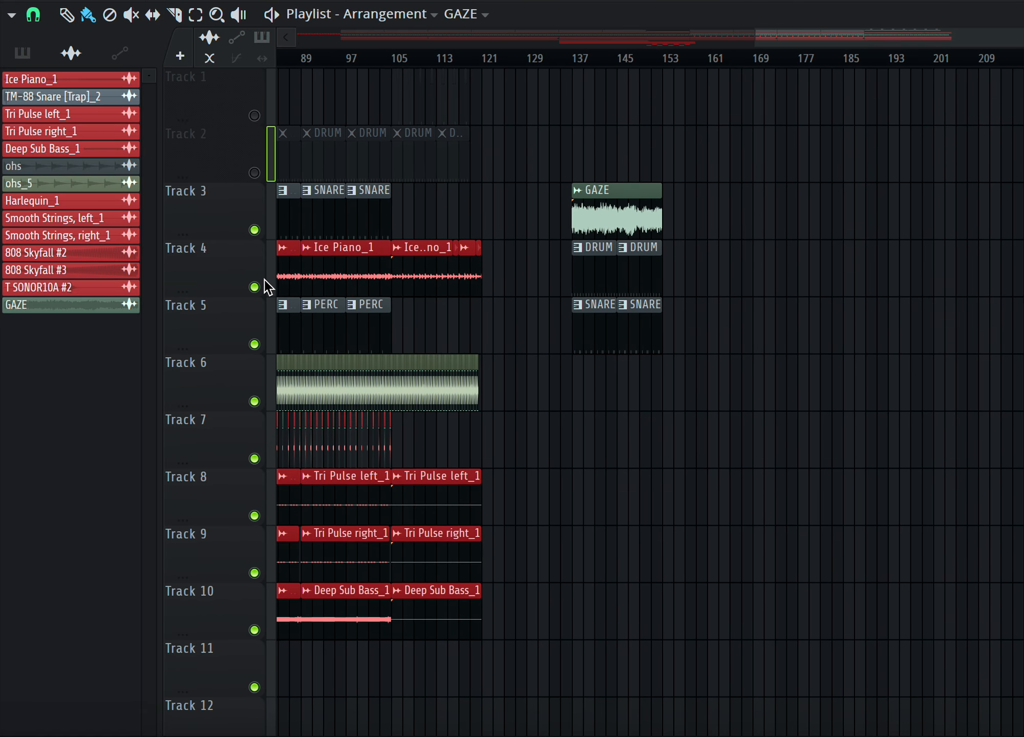
{"action": "left_click", "coordinate": [260, 286]}
{"action": "left_click", "coordinate": [260, 341]}
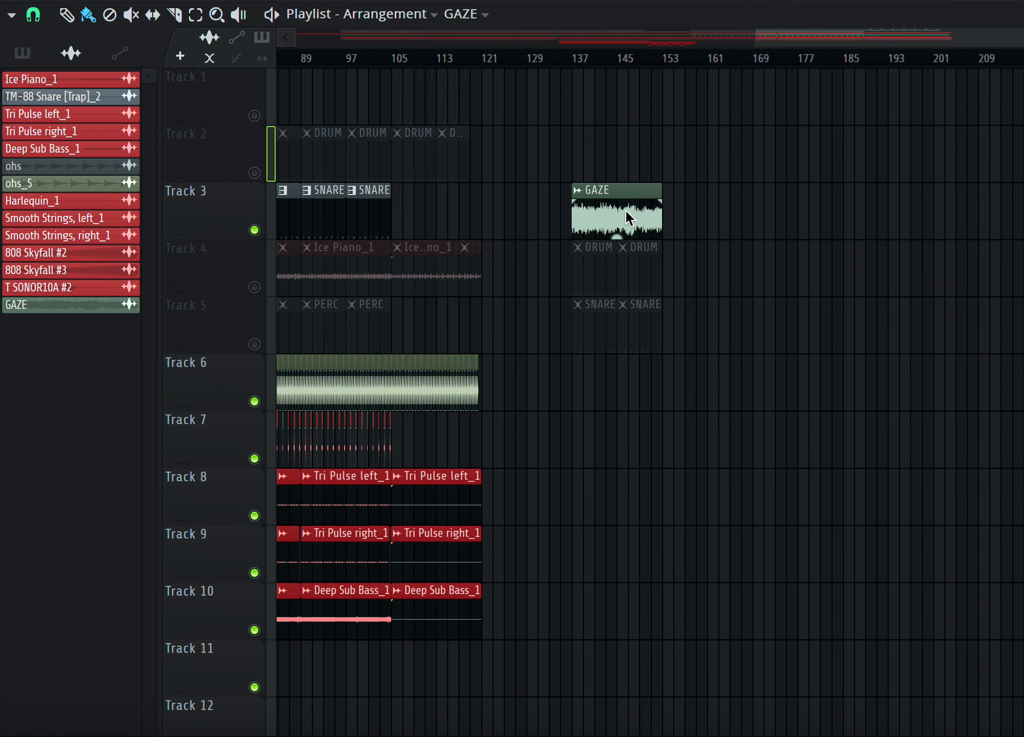
Play the arrangement from bar 137, where the GAZE clip starts, and stop playback.
{"action": "scroll", "coordinate": [626, 212], "scroll_direction": "up", "scroll_amount": 3}
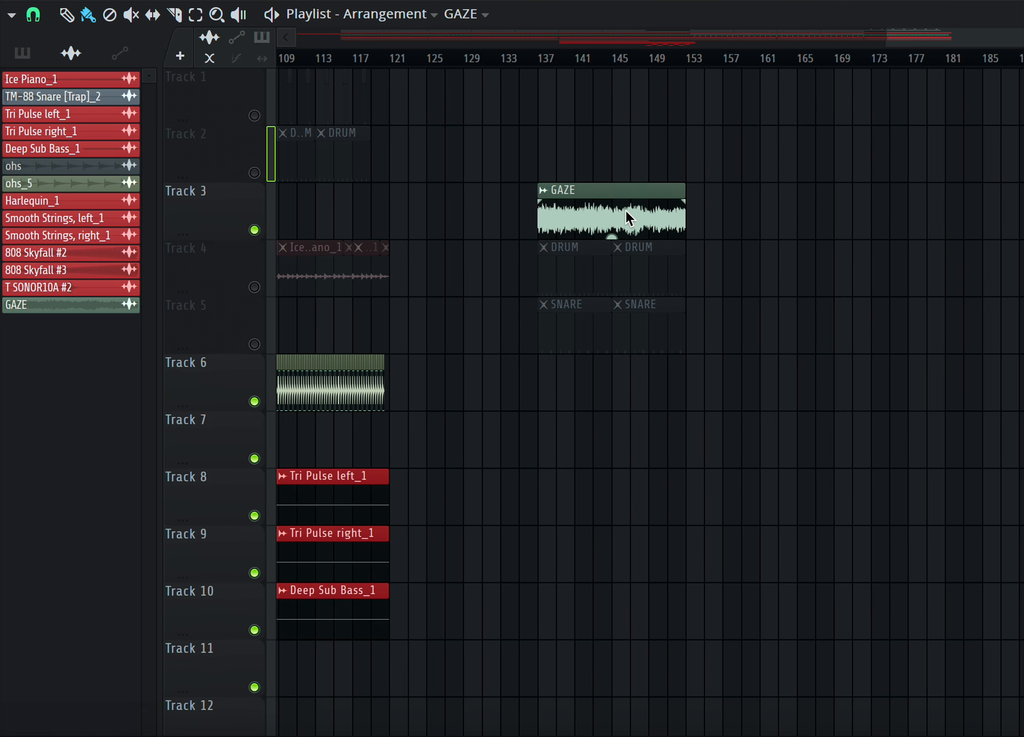
{"action": "left_click", "coordinate": [541, 57]}
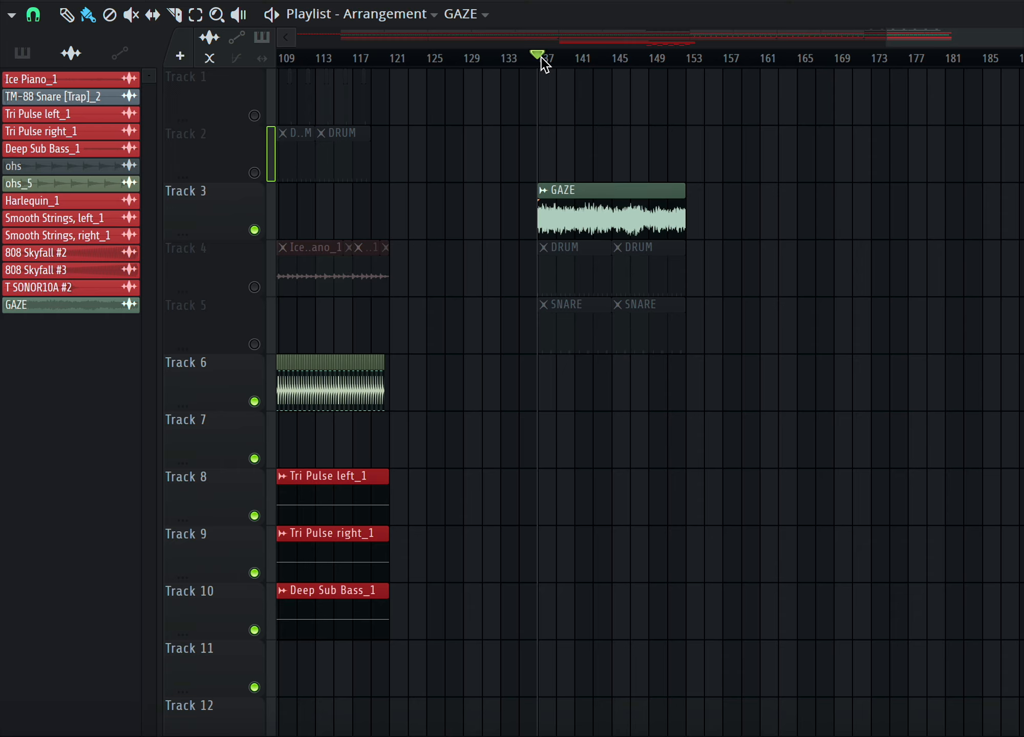
{"action": "key", "text": "space"}
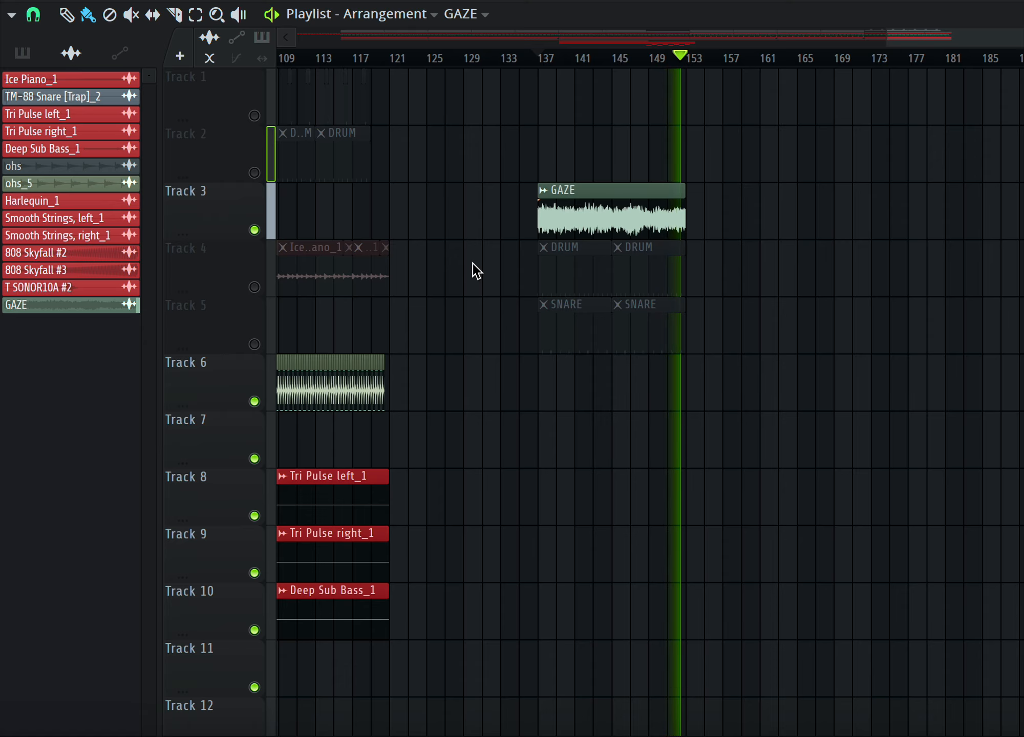
{"action": "key", "text": "space"}
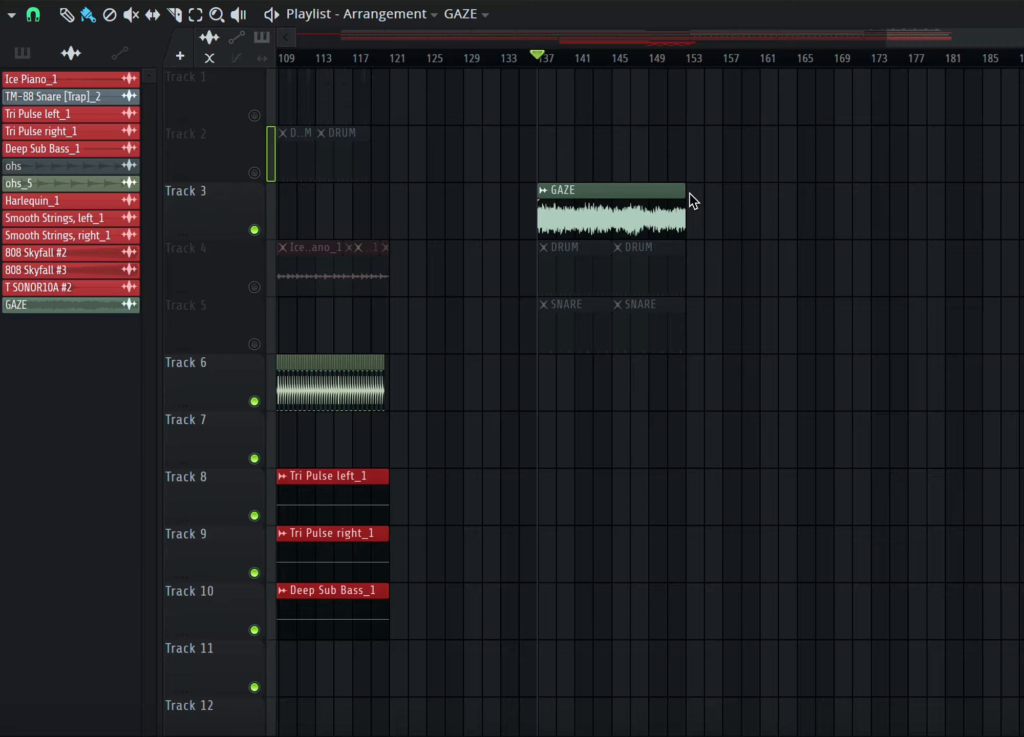
Zoom in on the GAZE audio clip on Track 3 to inspect it.
{"action": "scroll", "coordinate": [451, 366], "scroll_direction": "up", "scroll_amount": 8}
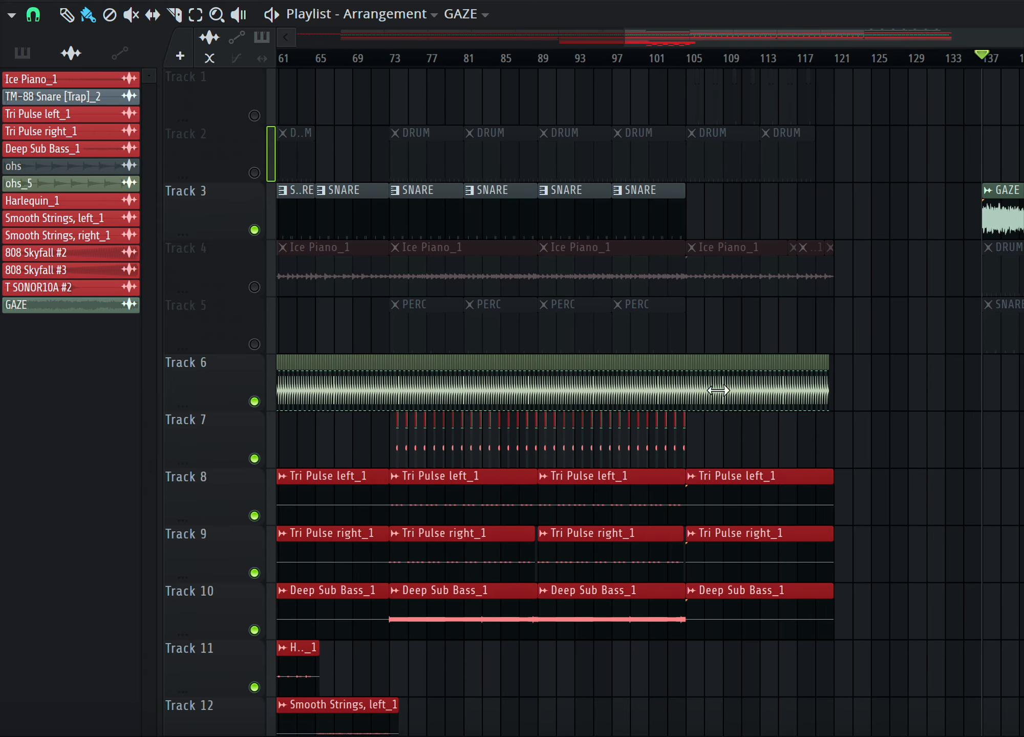
{"action": "scroll", "coordinate": [735, 439], "scroll_direction": "down", "scroll_amount": 3}
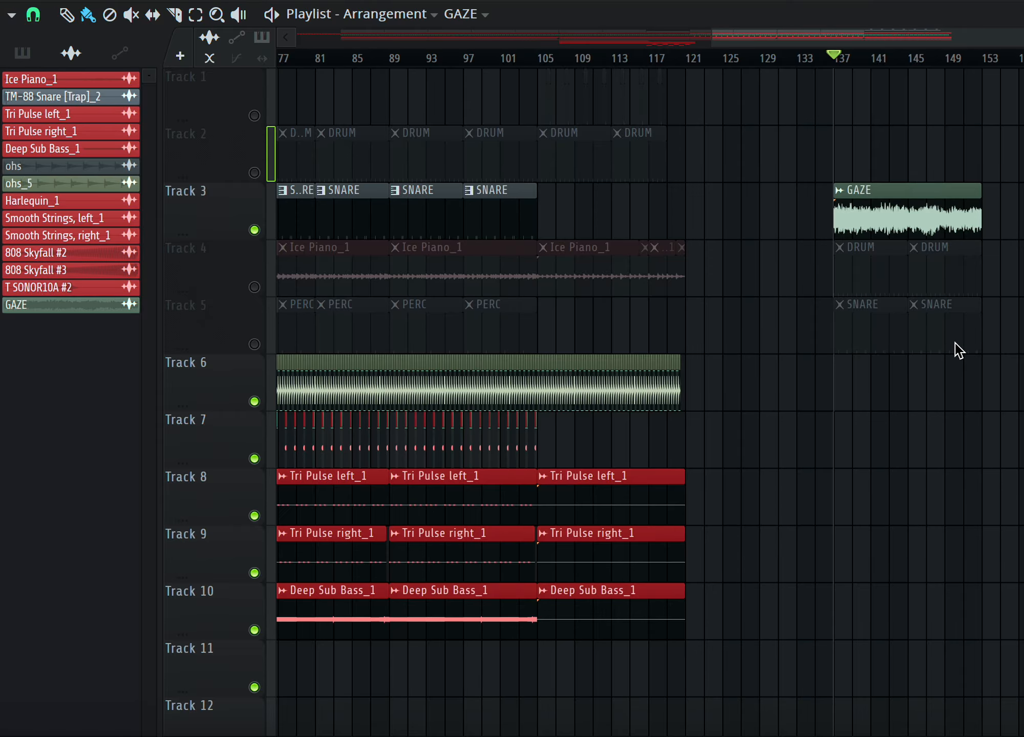
{"action": "scroll", "coordinate": [791, 379], "scroll_direction": "down", "scroll_amount": 4}
{"action": "scroll", "coordinate": [789, 371], "scroll_direction": "up", "scroll_amount": 5, "text": "ctrl"}
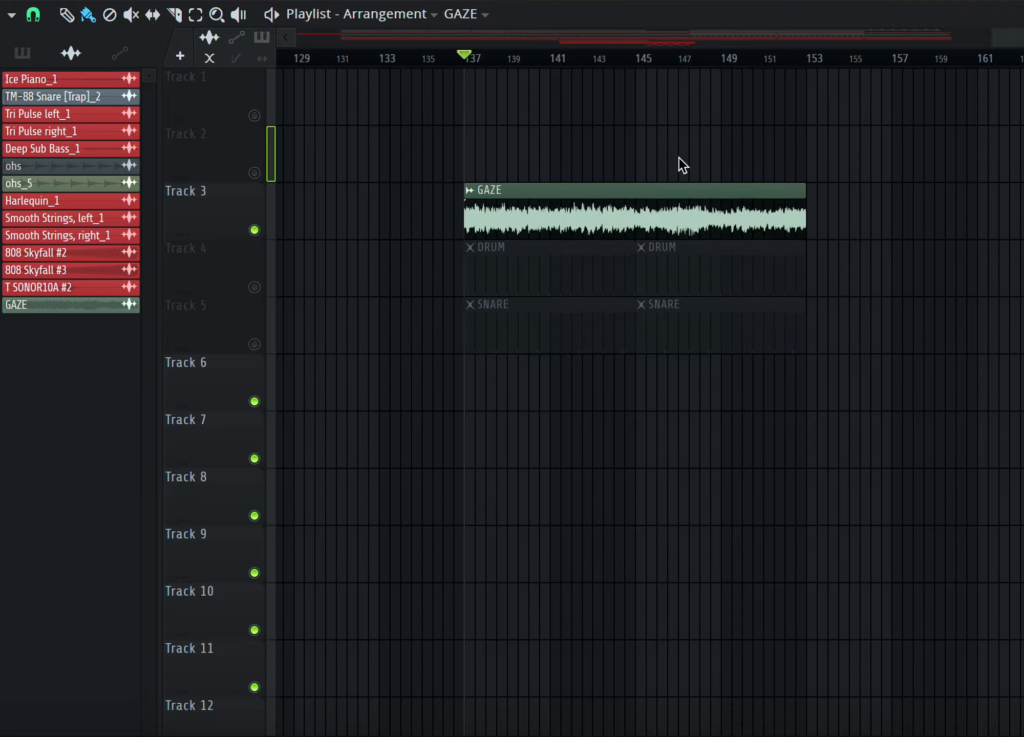
{"action": "mouse_move", "coordinate": [785, 196]}
{"action": "scroll", "coordinate": [784, 199], "scroll_direction": "up", "scroll_amount": 4}
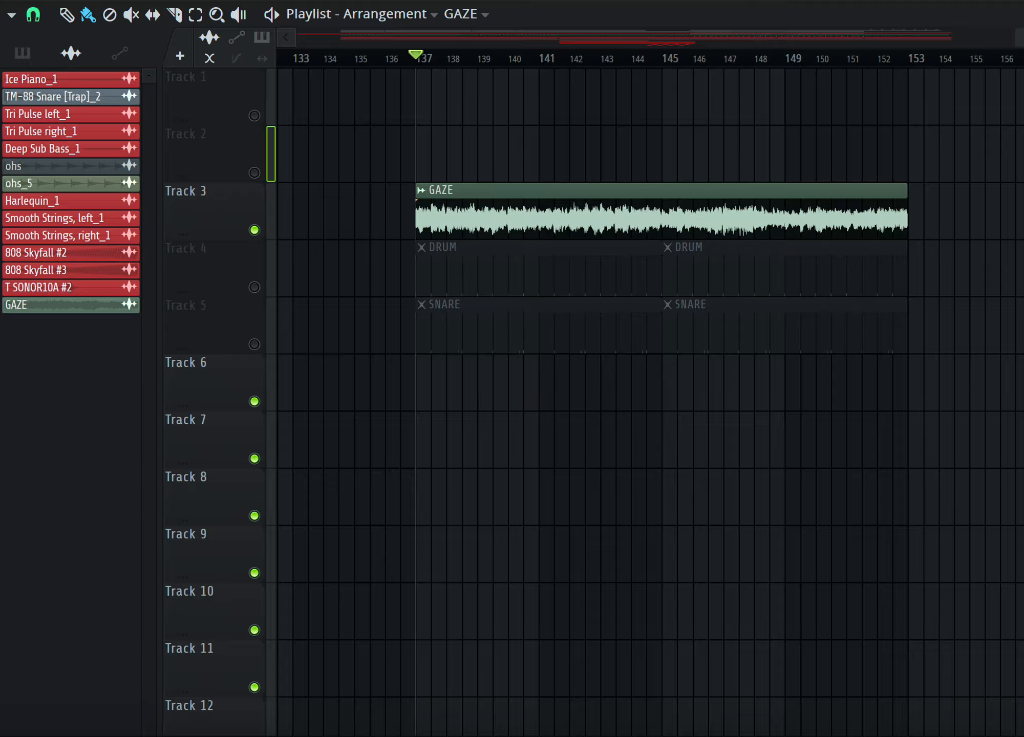
Open the mixer, select the GAZE channel, view its Fruity Convolver effect, and return to the playlist.
{"action": "key", "text": "F9"}
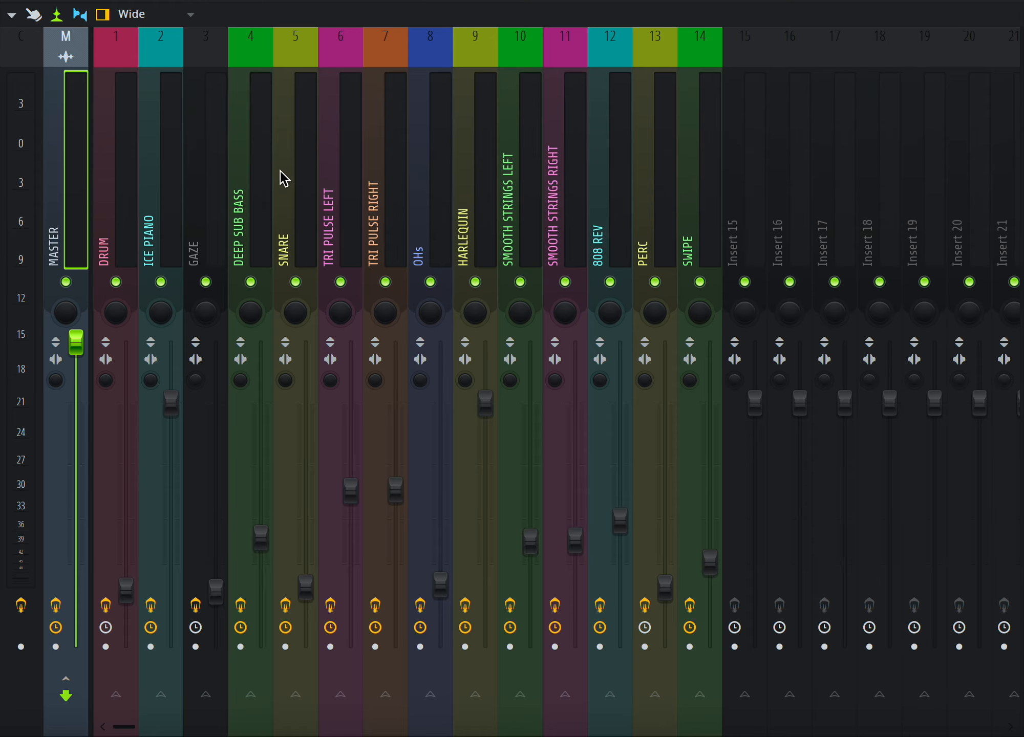
{"action": "left_click", "coordinate": [219, 164]}
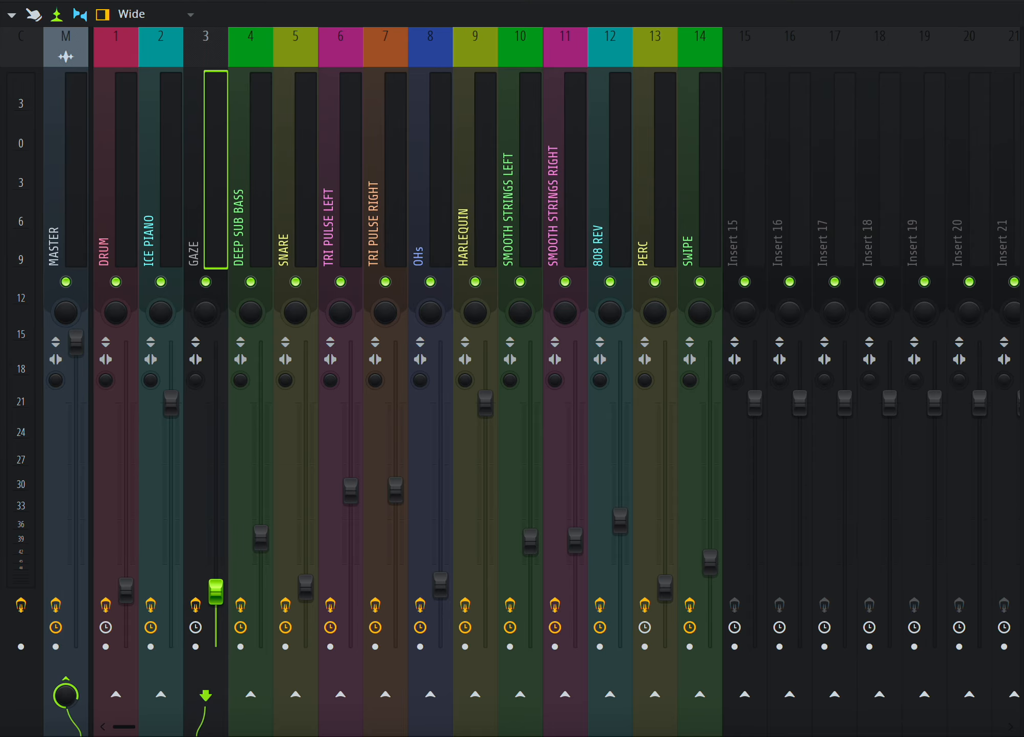
{"action": "left_click", "coordinate": [1021, 67]}
{"action": "left_click", "coordinate": [1022, 66]}
{"action": "left_click", "coordinate": [1021, 67]}
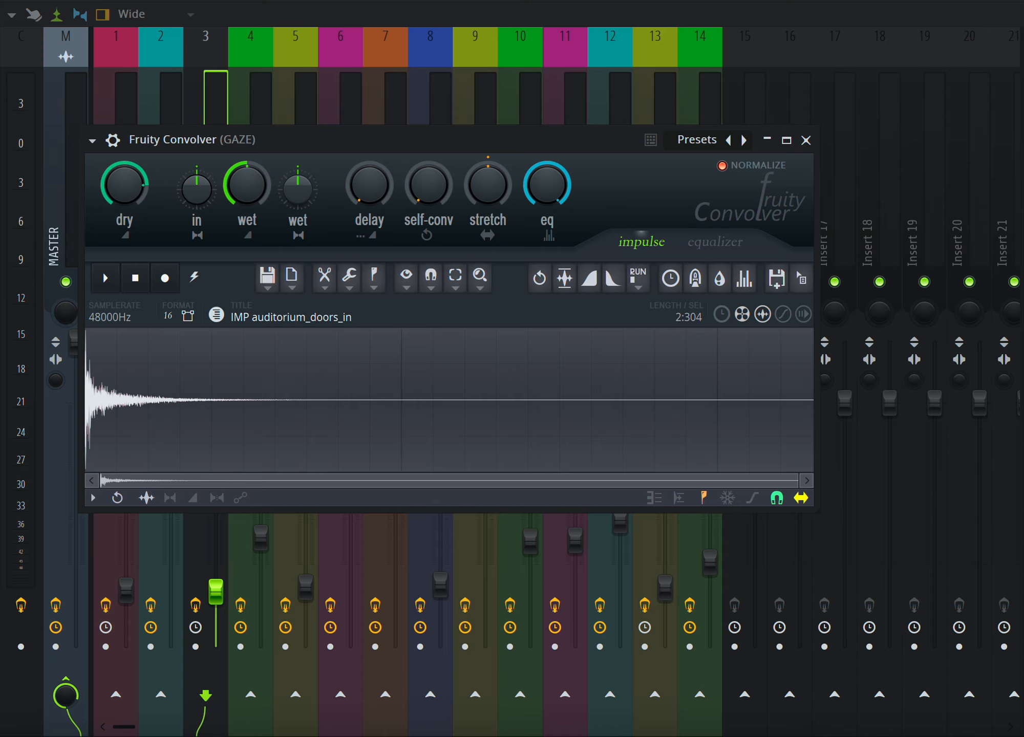
{"action": "key", "text": "Escape"}
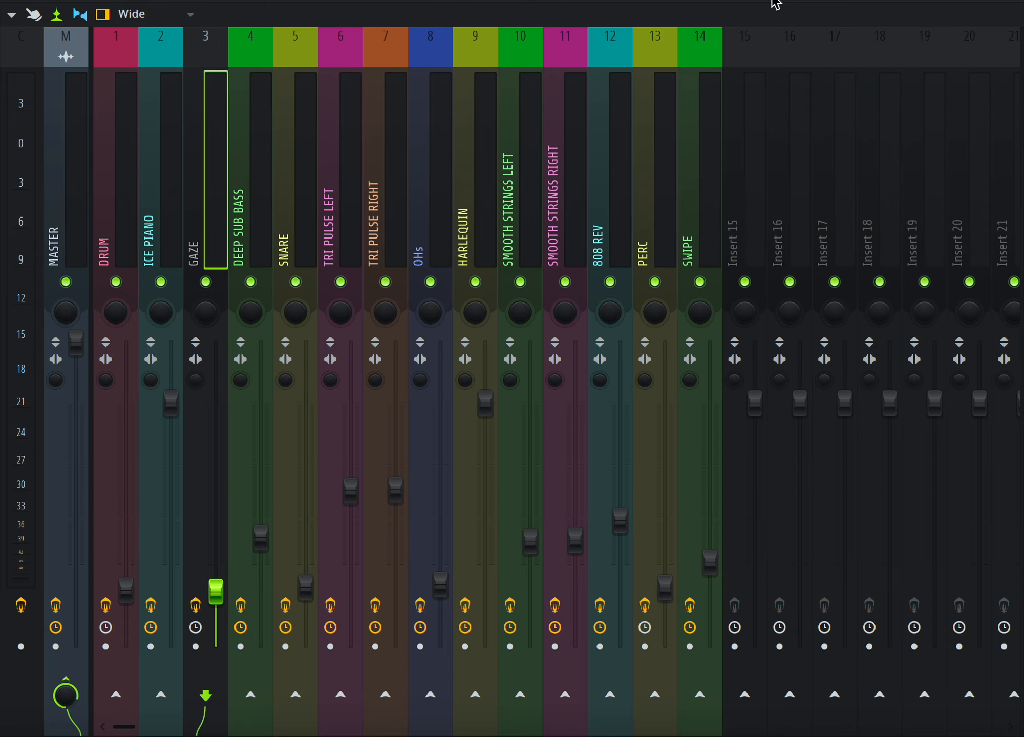
{"action": "key", "text": "F5"}
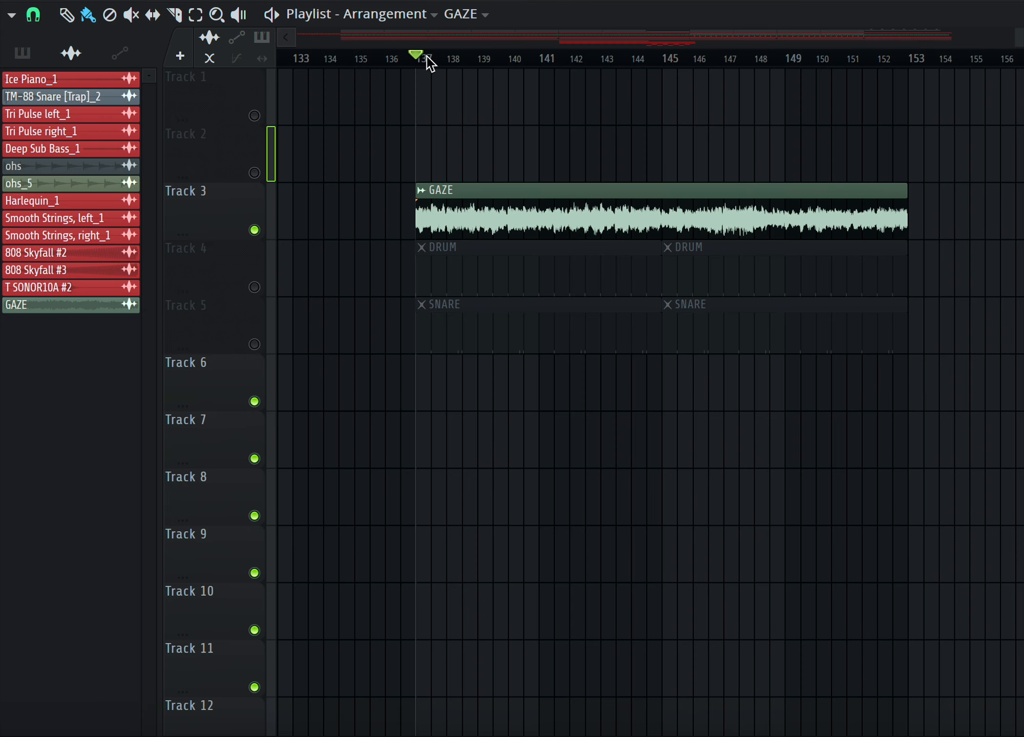
Play and stop the GAZE section, then mute Track 3 and unmute Track 4.
{"action": "key", "text": "space"}
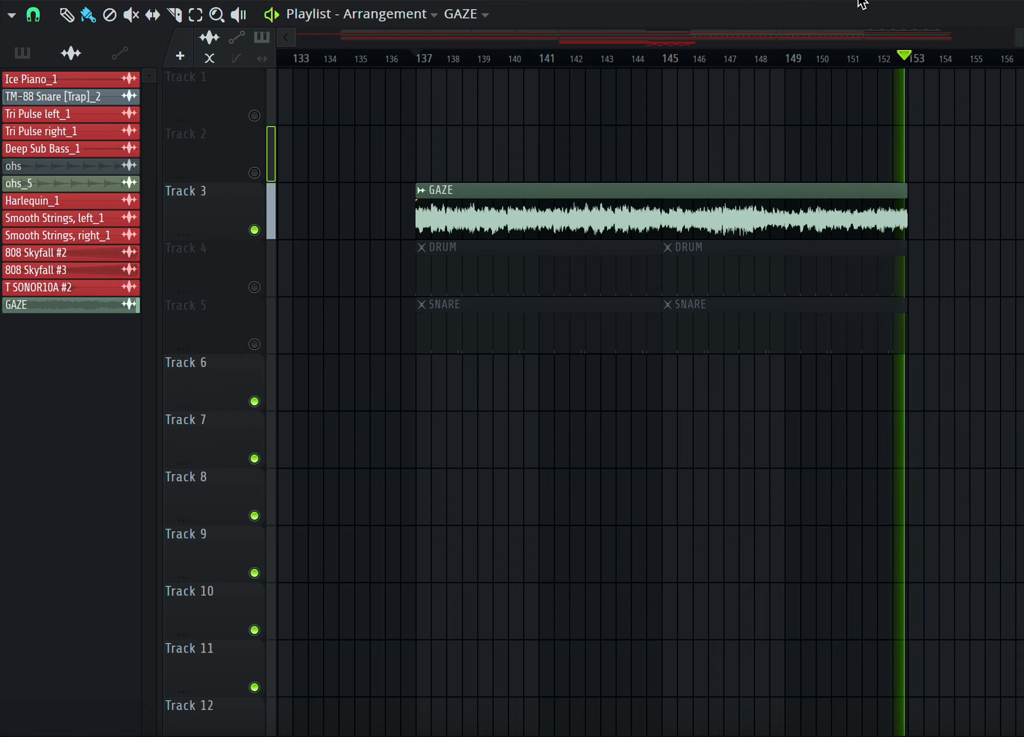
{"action": "key", "text": "space"}
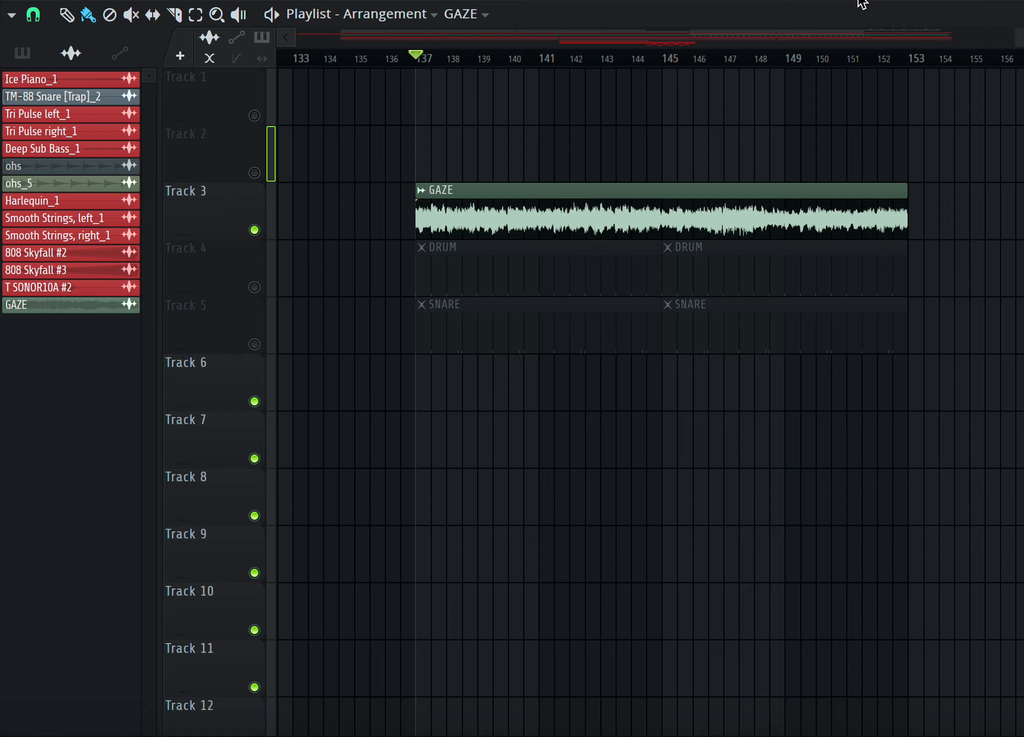
{"action": "left_click", "coordinate": [261, 228]}
{"action": "left_click", "coordinate": [263, 287]}
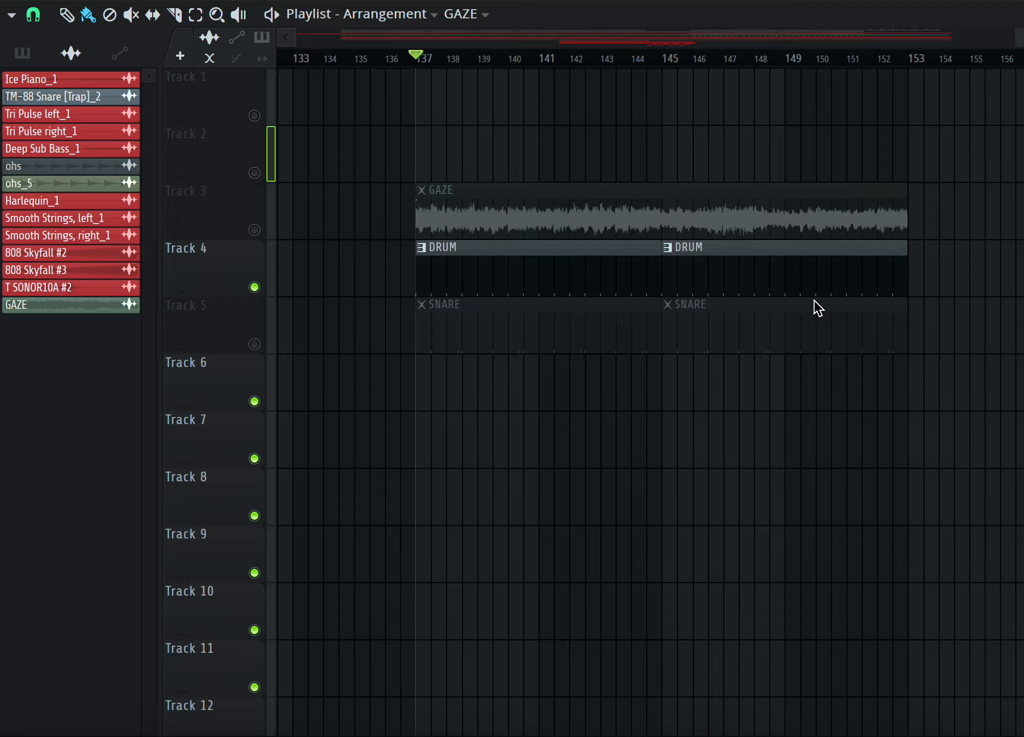
Play the section from bar 137, unmuting Track 5 during playback, and stop.
{"action": "scroll", "coordinate": [856, 256], "scroll_direction": "down", "scroll_amount": 5}
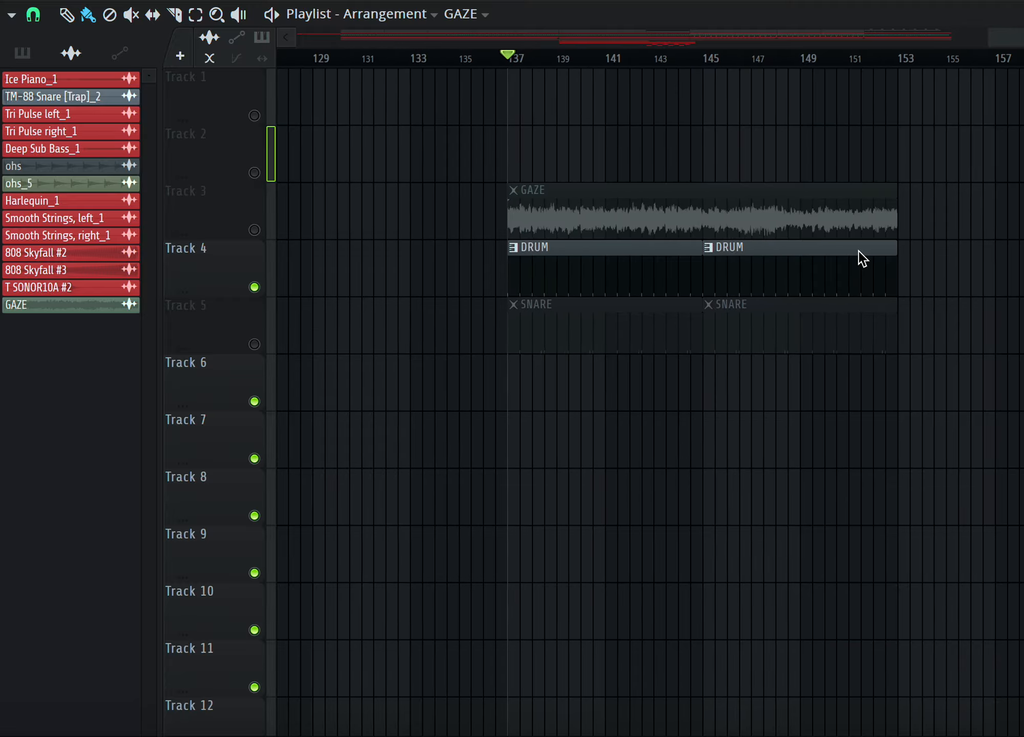
{"action": "key", "text": "space"}
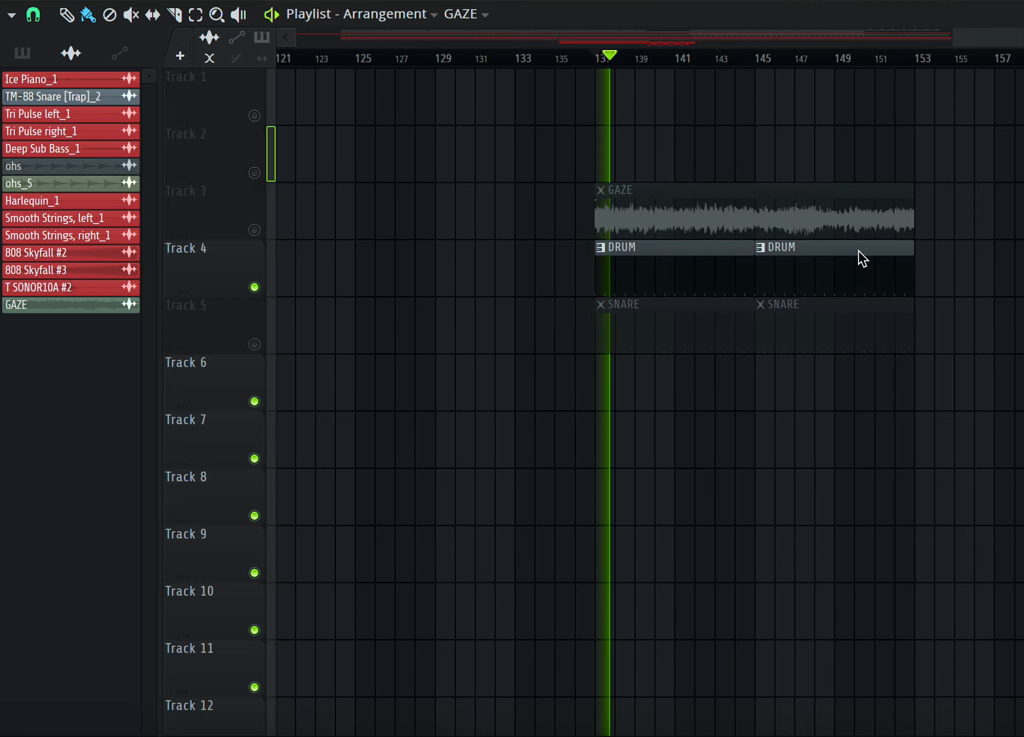
{"action": "left_click", "coordinate": [258, 344]}
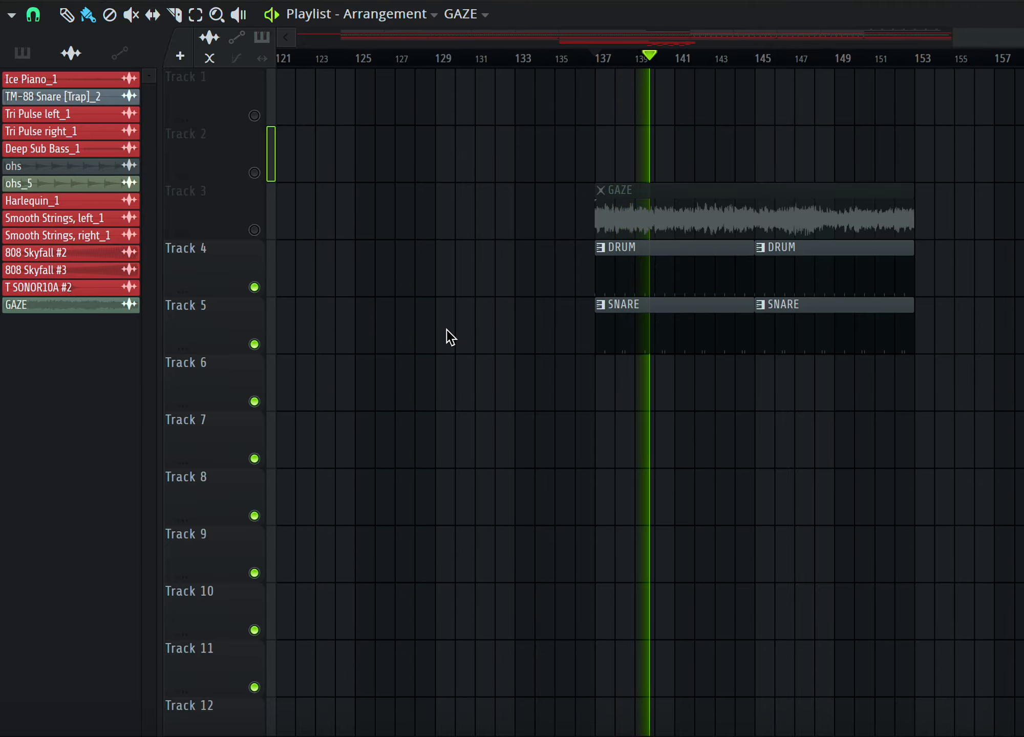
{"action": "scroll", "coordinate": [447, 330], "scroll_direction": "down", "scroll_amount": 3}
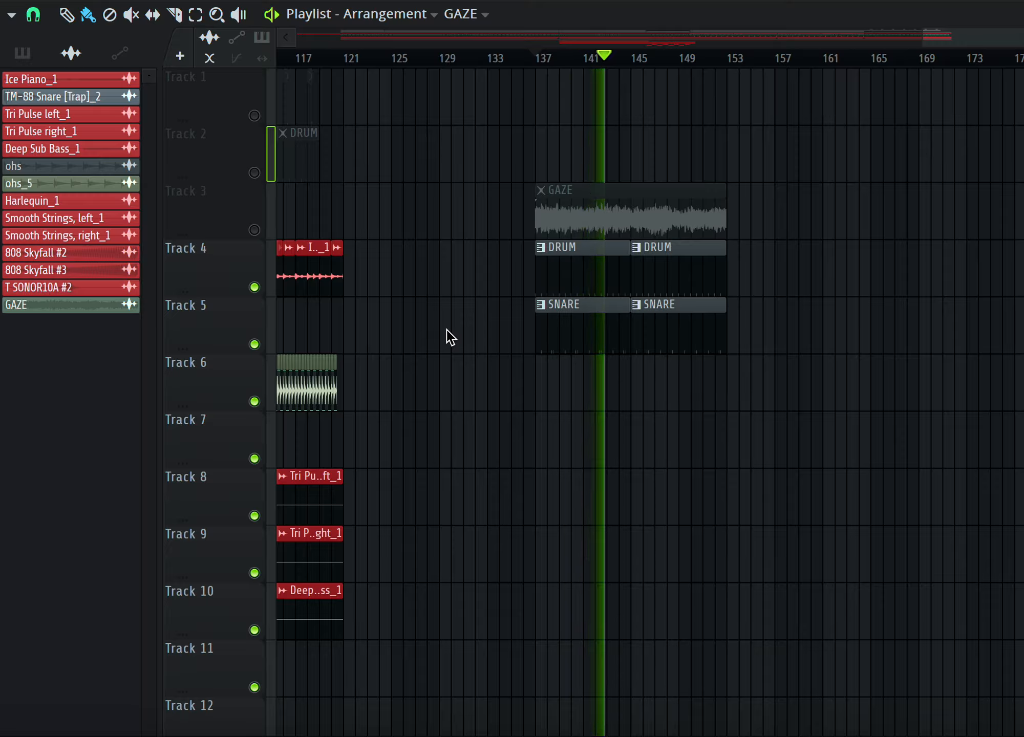
{"action": "key", "text": "space"}
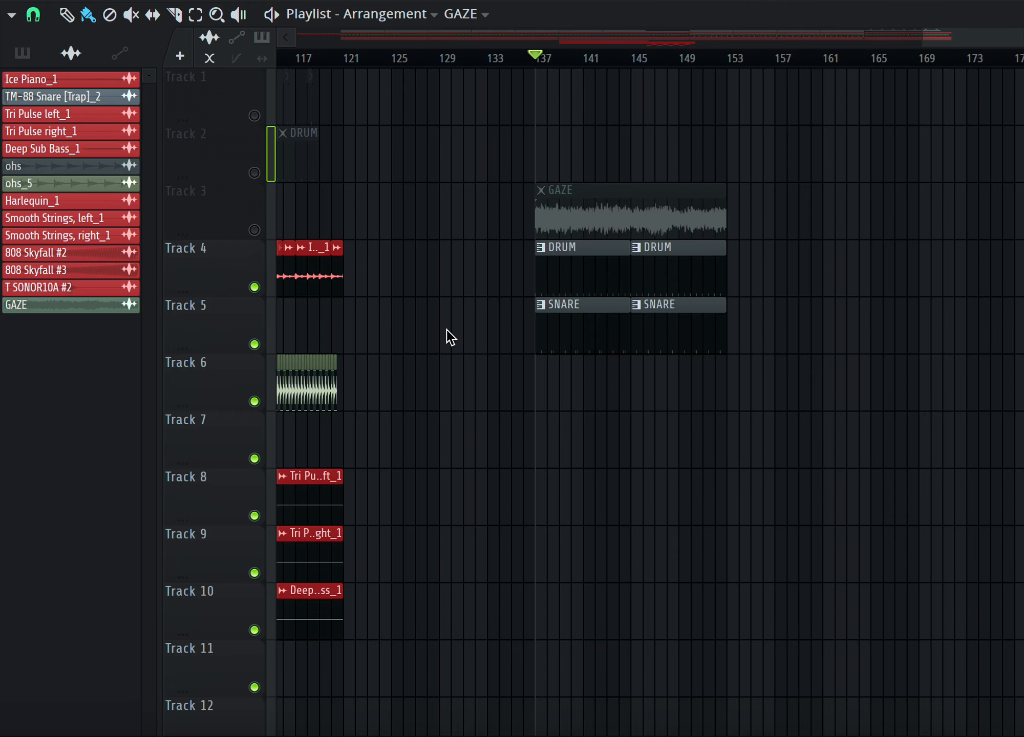
Unmute Track 2 and Track 3 across the whole arrangement.
{"action": "scroll", "coordinate": [444, 334], "scroll_direction": "down", "scroll_amount": 2}
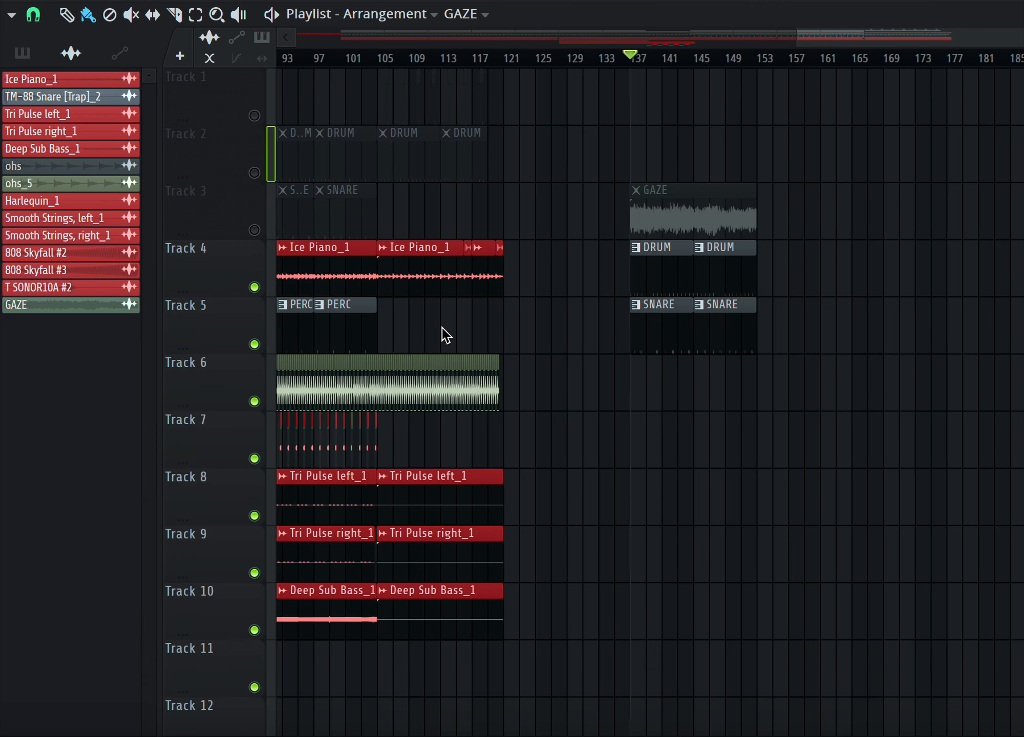
{"action": "scroll", "coordinate": [441, 327], "scroll_direction": "down", "scroll_amount": 3}
{"action": "left_click", "coordinate": [255, 172]}
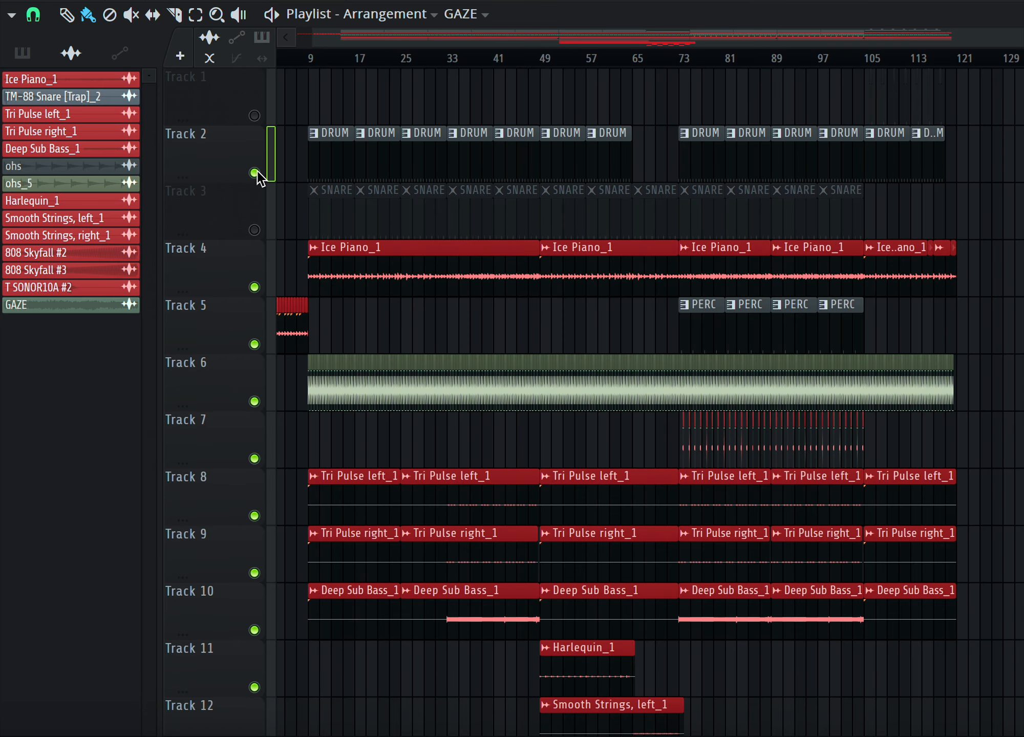
{"action": "left_click", "coordinate": [254, 230]}
Play the arrangement from bar 9 and stop playback.
{"action": "left_click", "coordinate": [316, 57]}
{"action": "key", "text": "space"}
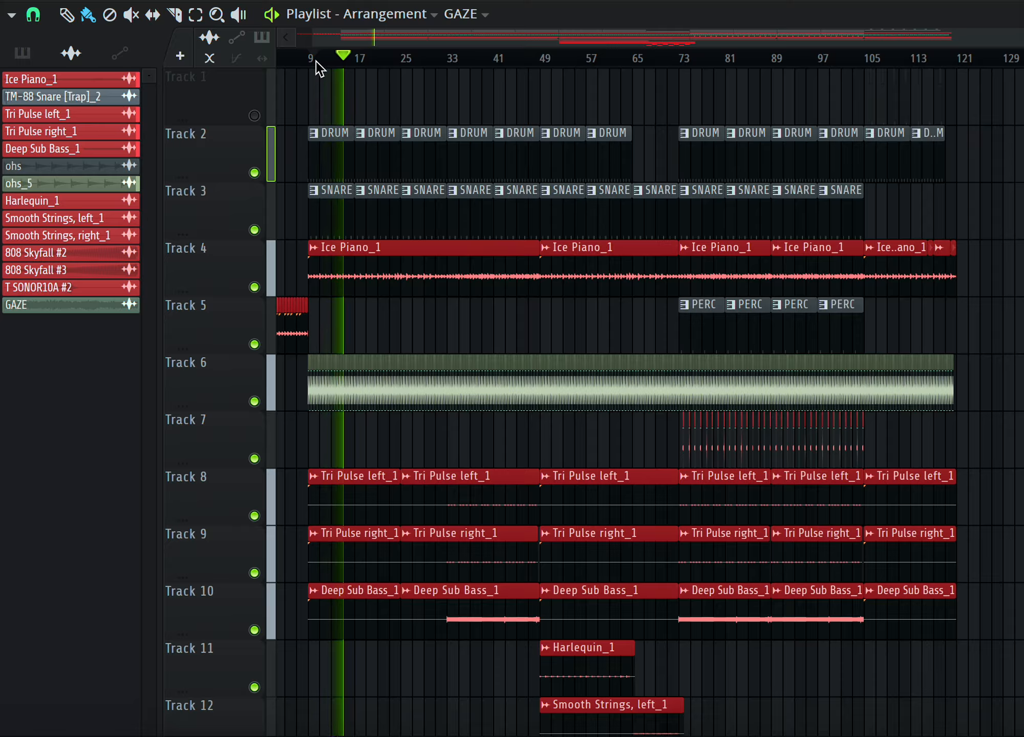
{"action": "key", "text": "space"}
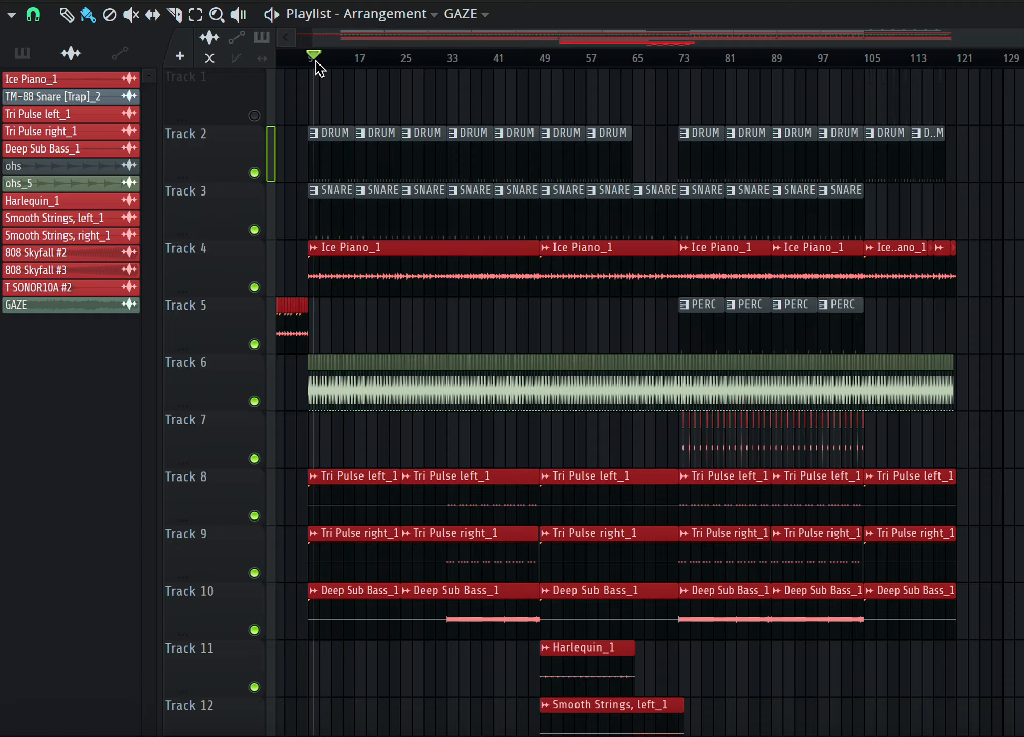
Mute Track 2, and mute then unmute Track 3 beside the GAZE clip.
{"action": "left_click", "coordinate": [259, 176]}
{"action": "left_click", "coordinate": [259, 229]}
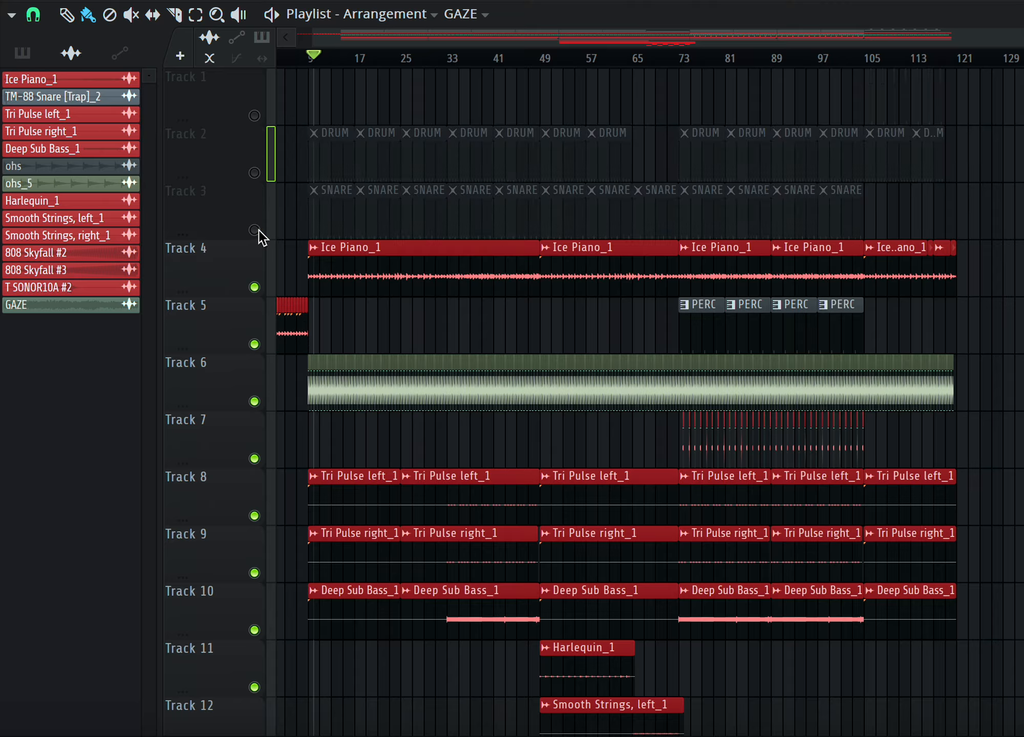
{"action": "scroll", "coordinate": [642, 256], "scroll_direction": "right", "scroll_amount": 10}
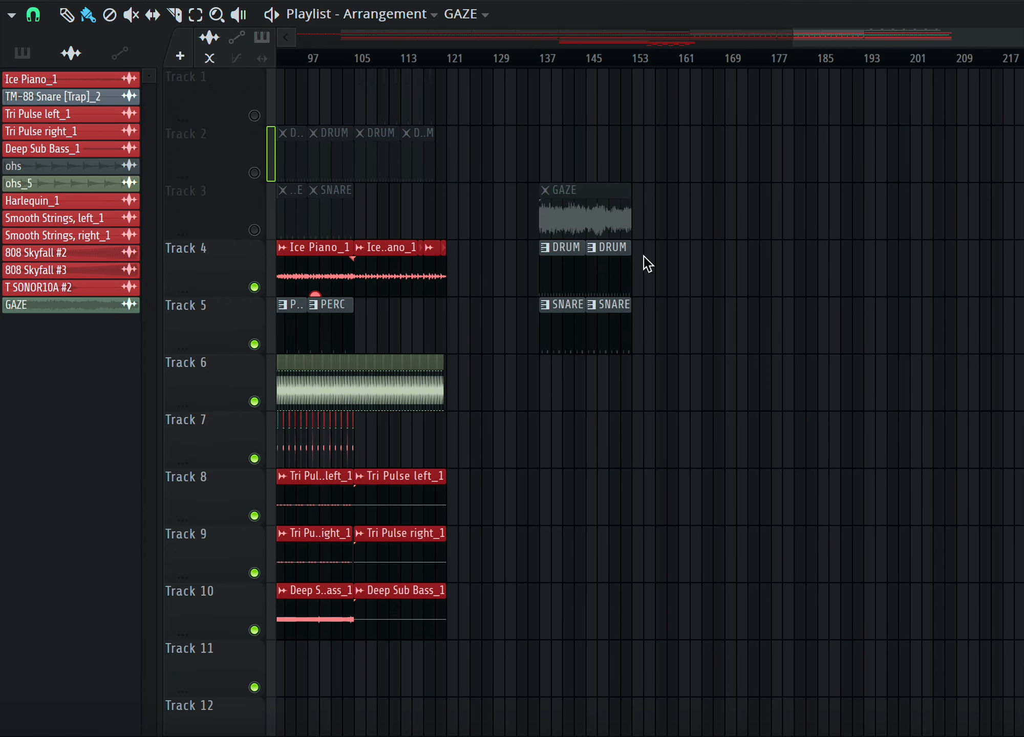
{"action": "scroll", "coordinate": [639, 267], "scroll_direction": "up", "scroll_amount": 3}
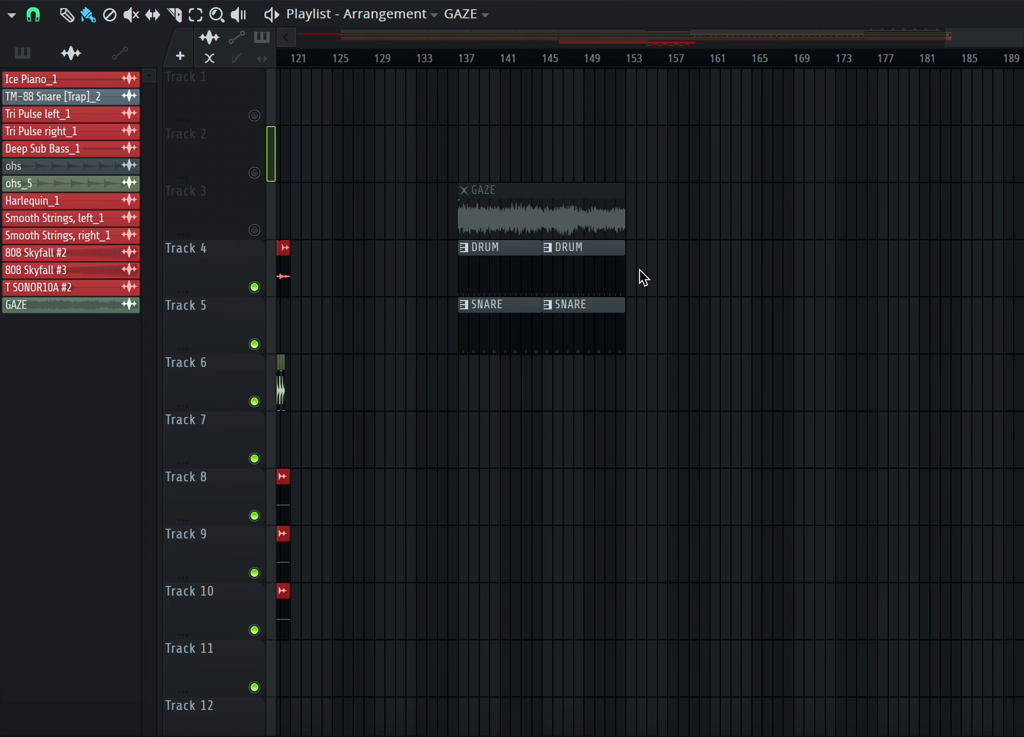
{"action": "left_click", "coordinate": [256, 230]}
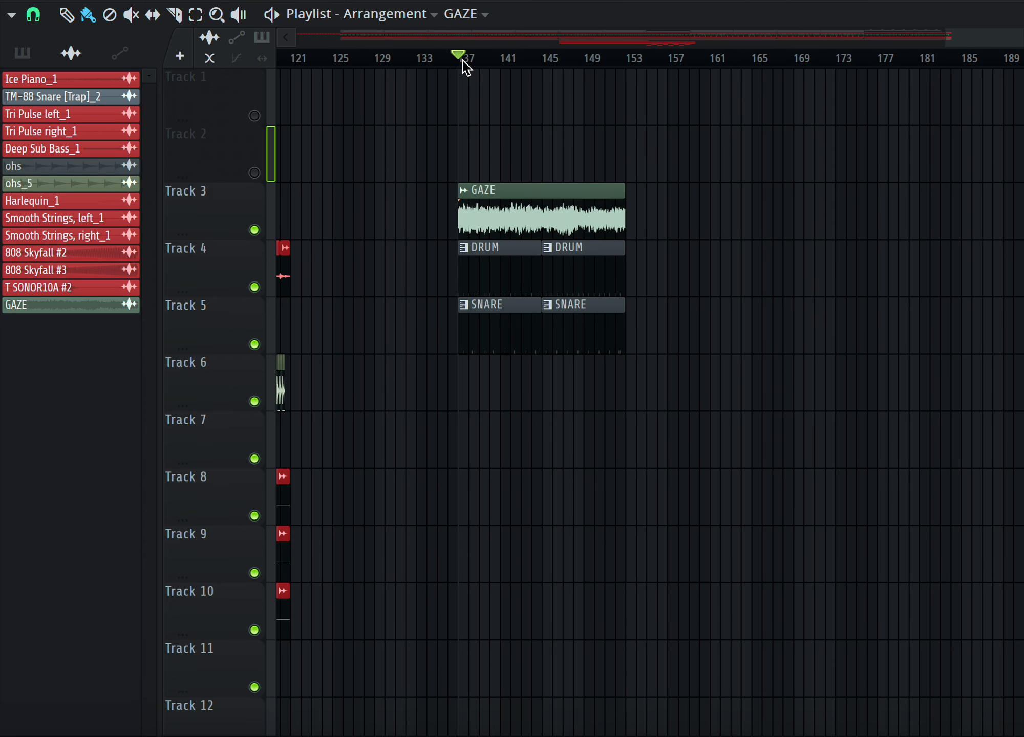
Play the section from bar 137, stop it, and inspect the GAZE audio clip's settings.
{"action": "key", "text": "space"}
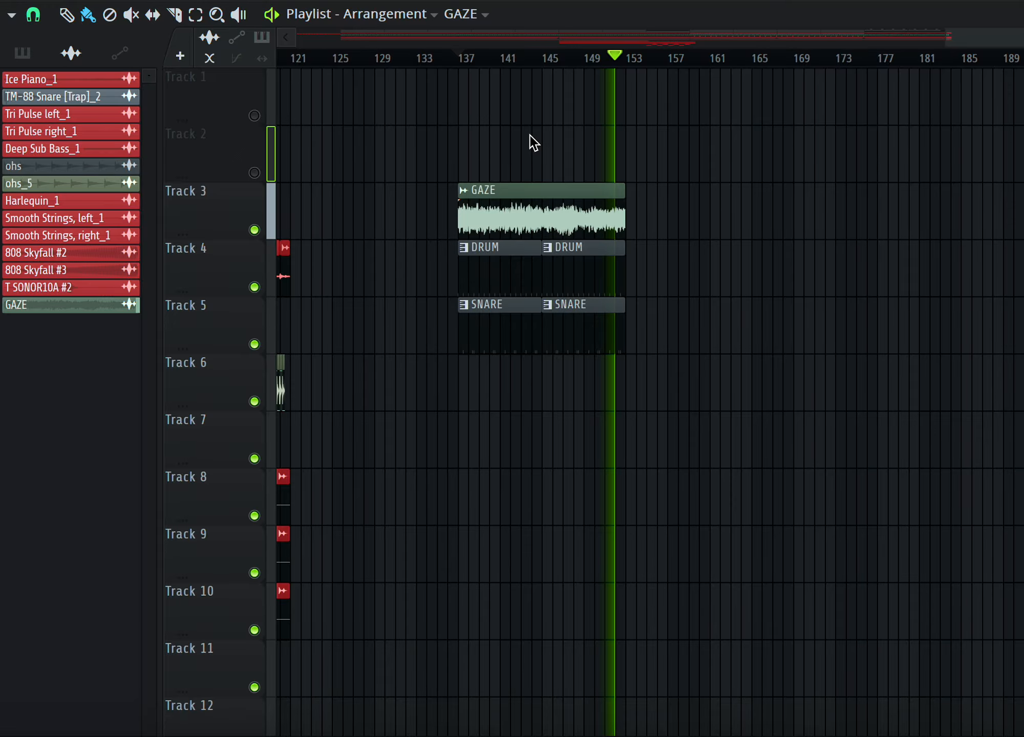
{"action": "key", "text": "space"}
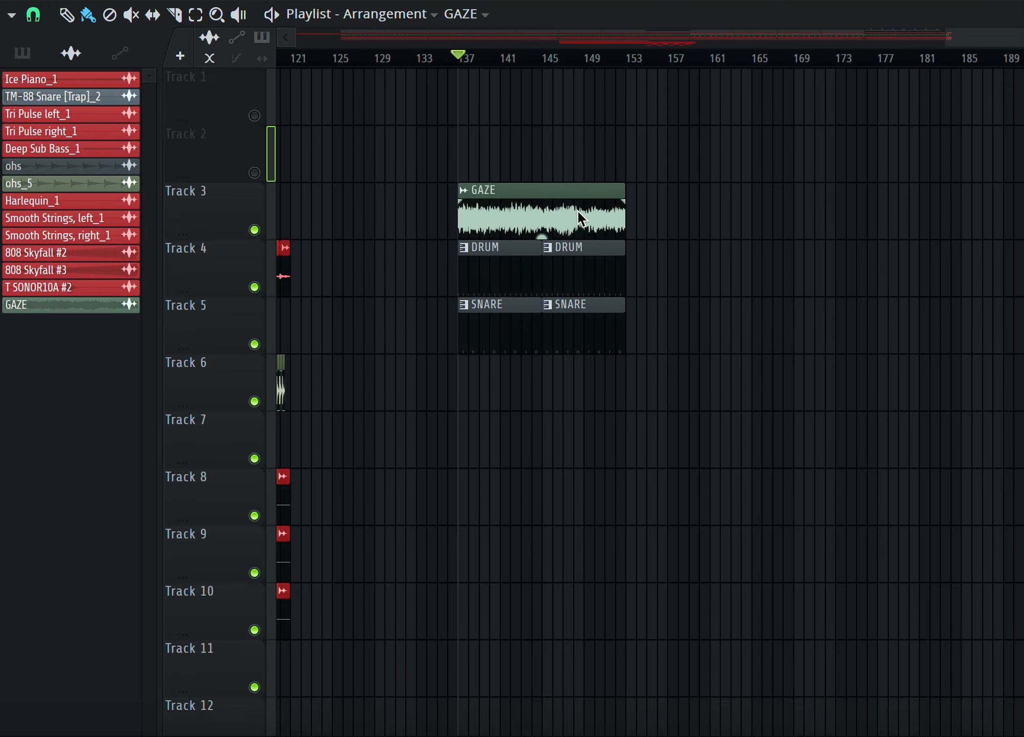
{"action": "double_click", "coordinate": [520, 225]}
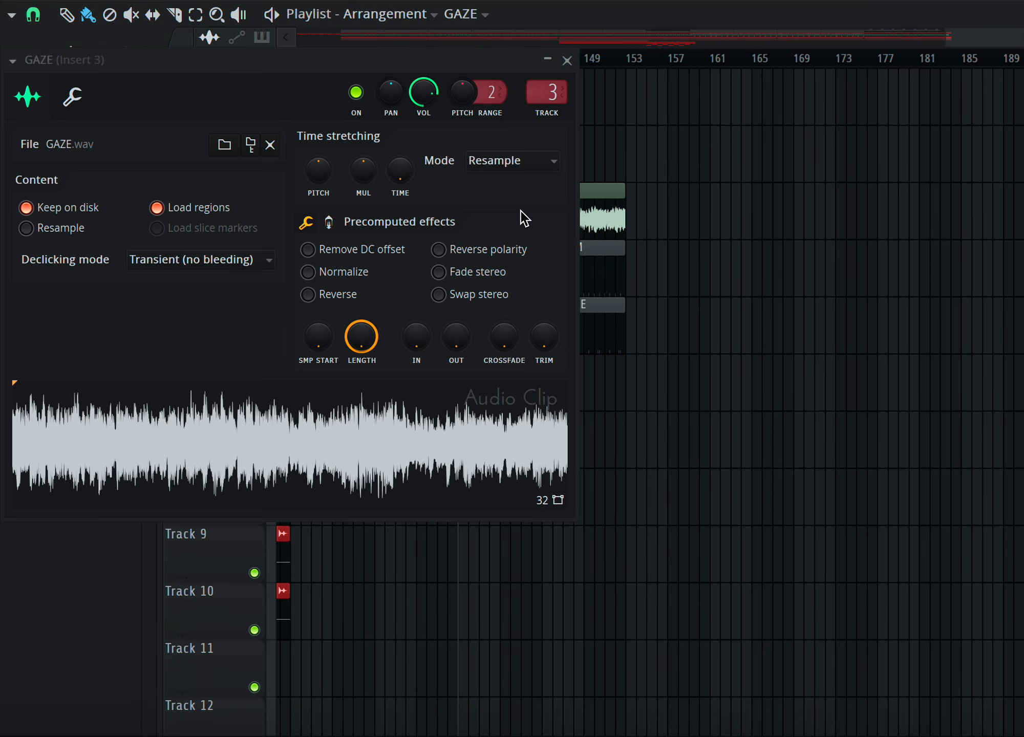
{"action": "left_click", "coordinate": [566, 61]}
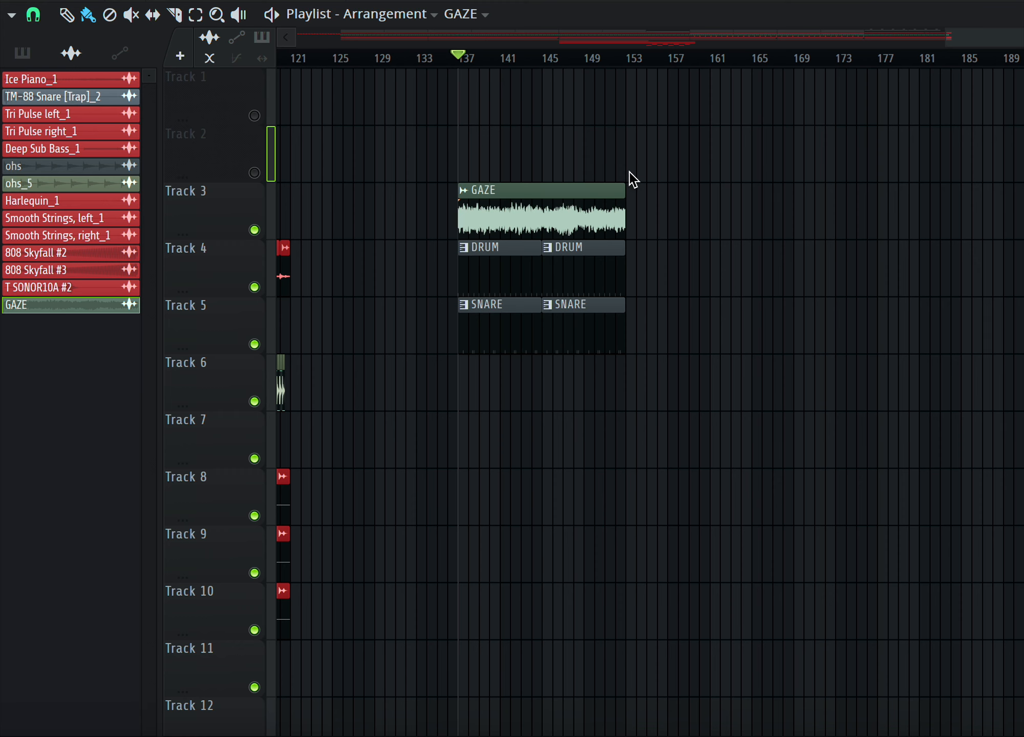
Open the mixer to view the Fruity Convolver on the GAZE insert while playing, then return to the playlist and stop.
{"action": "key", "text": "F9"}
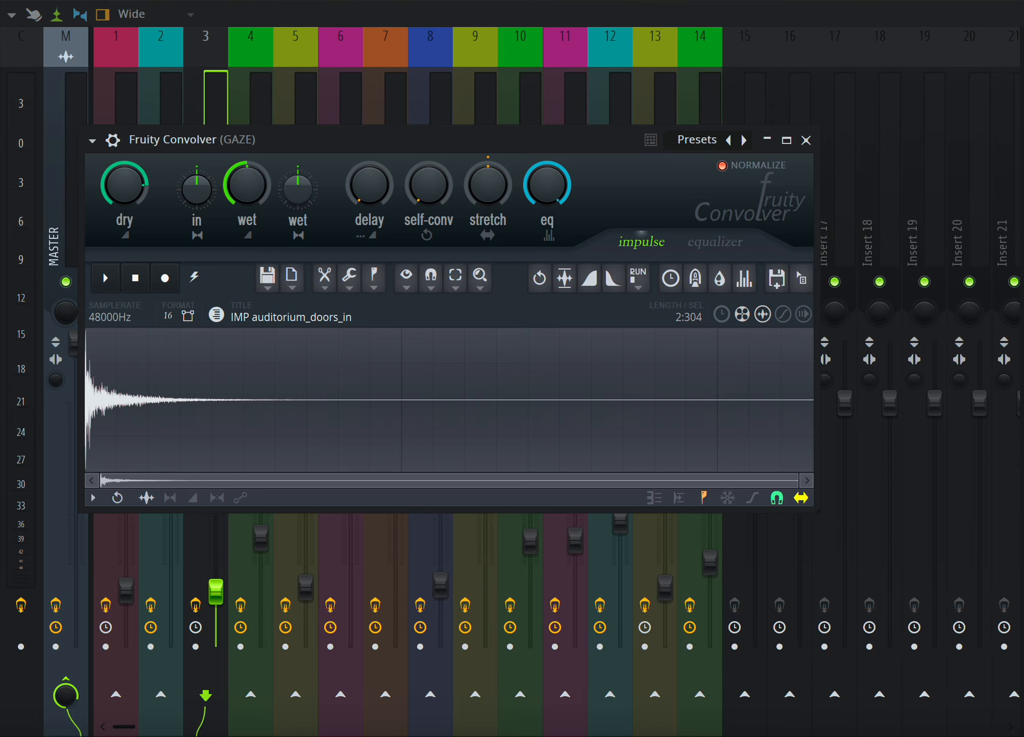
{"action": "key", "text": "space"}
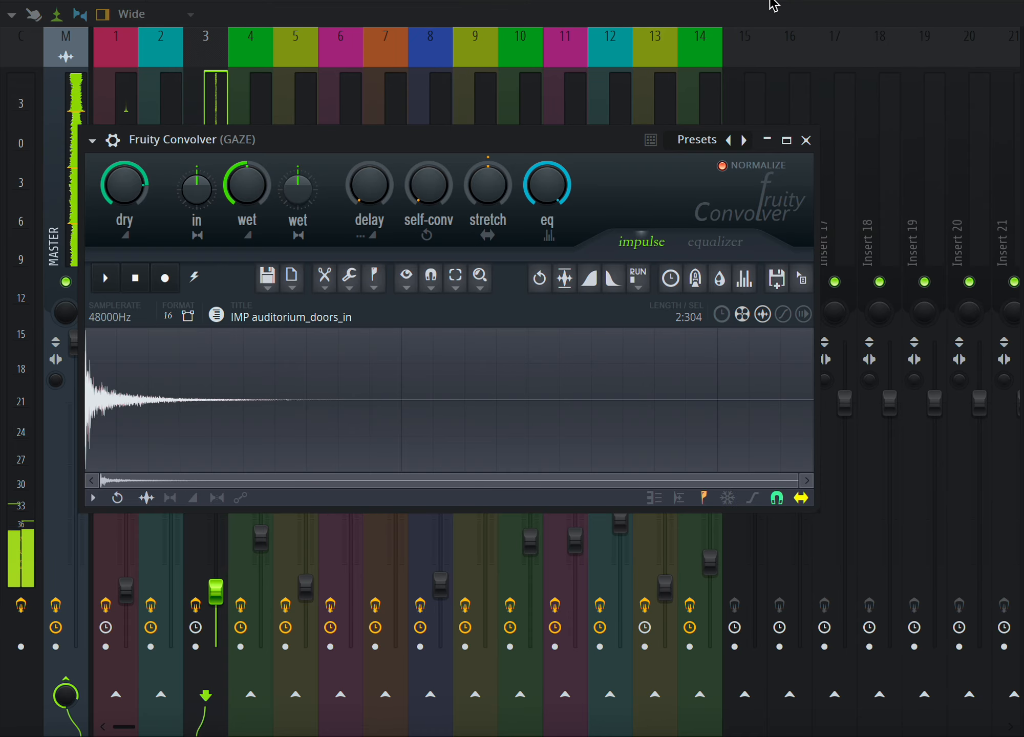
{"action": "key", "text": "F5"}
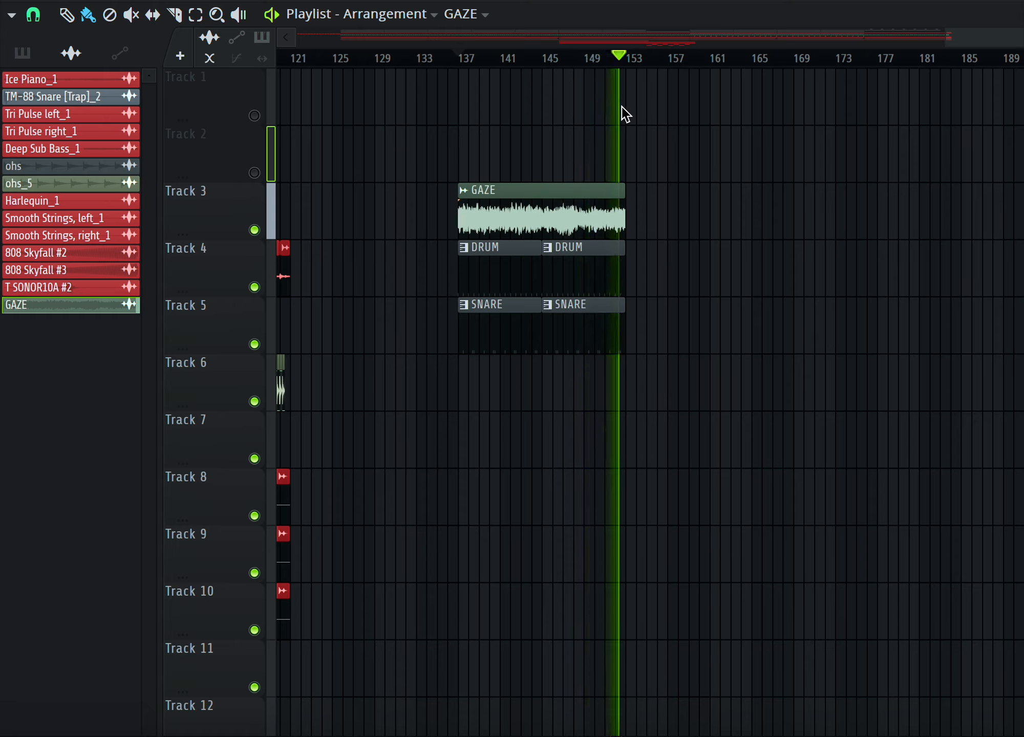
{"action": "key", "text": "space"}
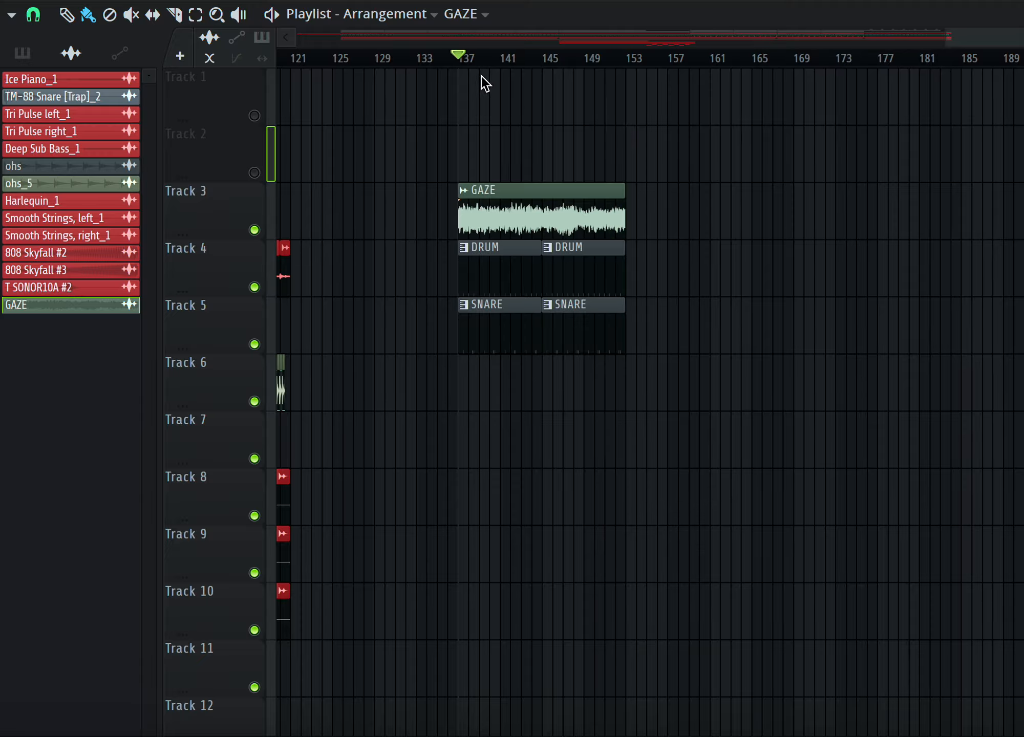
Select bars 137 to 153 as the playback range in the timeline.
{"action": "left_click_drag", "start_coordinate": [462, 59], "coordinate": [475, 59]}
{"action": "left_click_drag", "start_coordinate": [537, 68], "coordinate": [630, 83]}
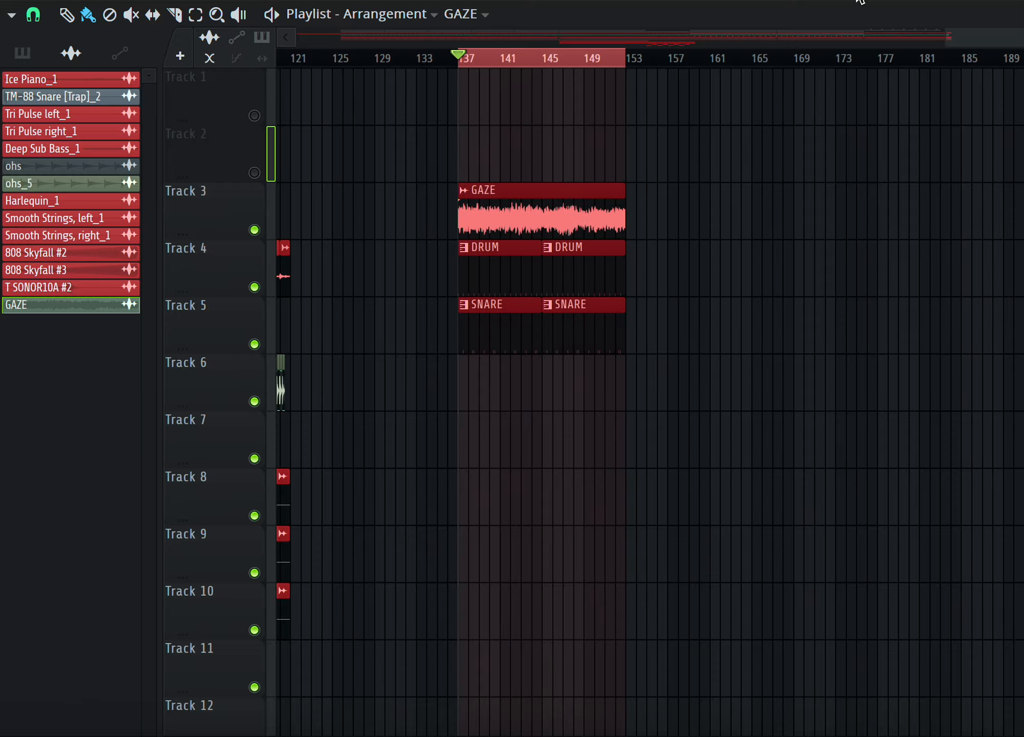
Open the Fruity Convolver on the GAZE mixer insert and reposition its window.
{"action": "left_click", "coordinate": [864, 1]}
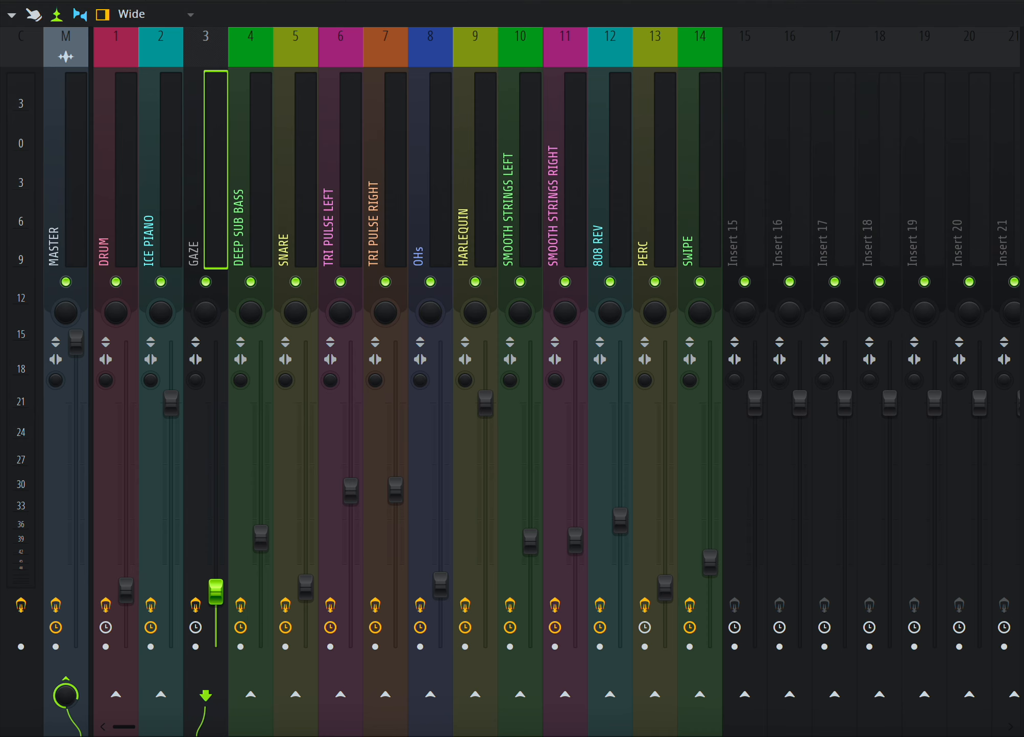
{"action": "left_click", "coordinate": [1023, 169]}
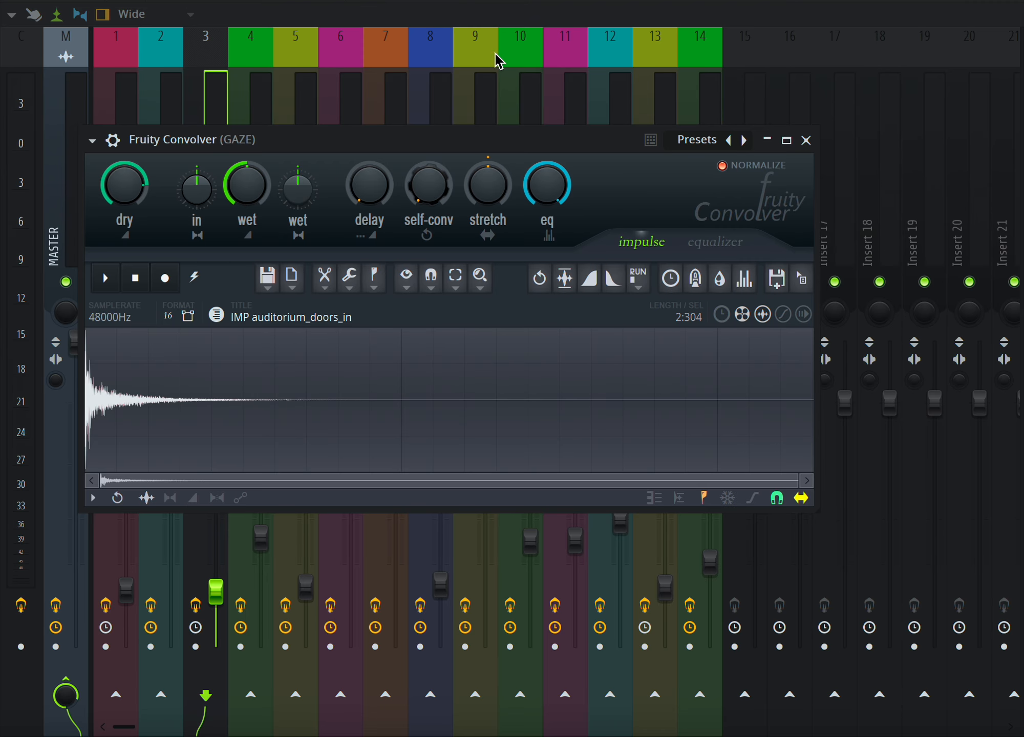
{"action": "left_click_drag", "start_coordinate": [604, 144], "coordinate": [614, 187]}
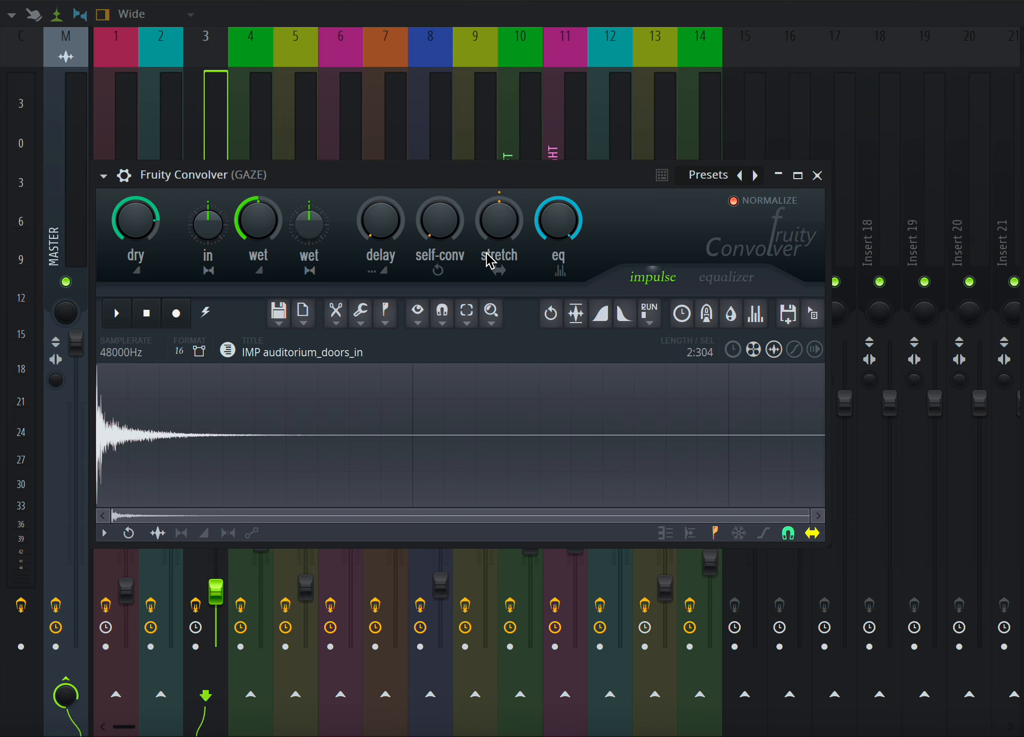
{"action": "left_click_drag", "start_coordinate": [562, 245], "coordinate": [554, 174]}
{"action": "mouse_move", "coordinate": [613, 185]}
{"action": "left_mouse_down"}
{"action": "mouse_move", "coordinate": [680, 205]}
{"action": "mouse_move", "coordinate": [618, 194]}
{"action": "left_mouse_up"}
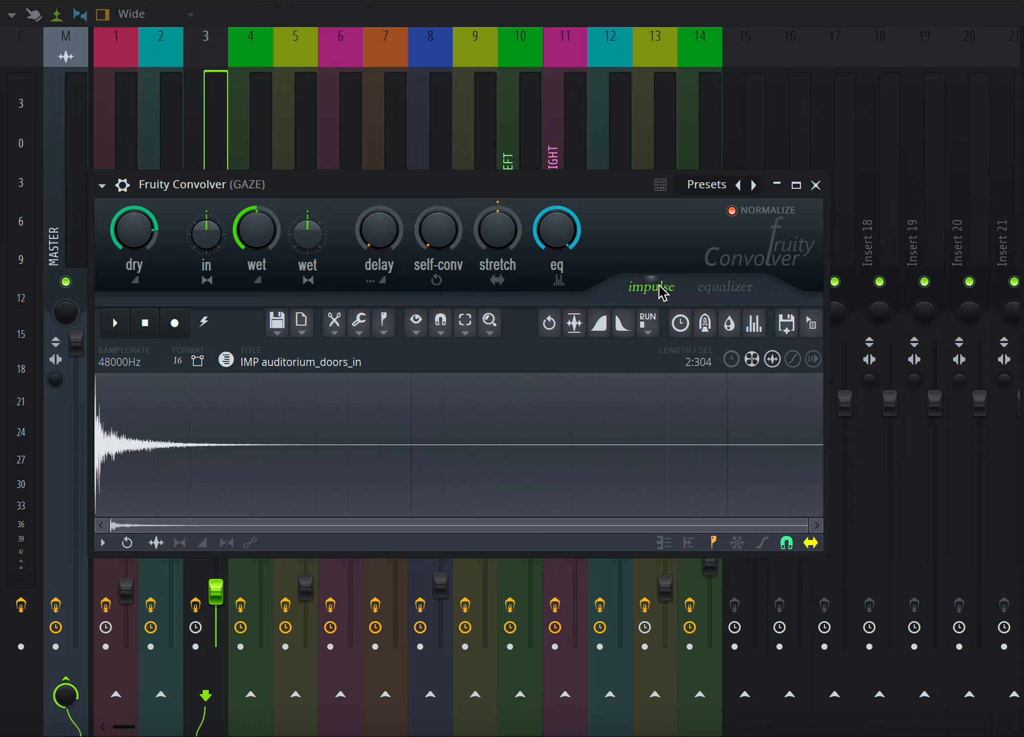
{"action": "left_click_drag", "start_coordinate": [616, 192], "coordinate": [696, 152]}
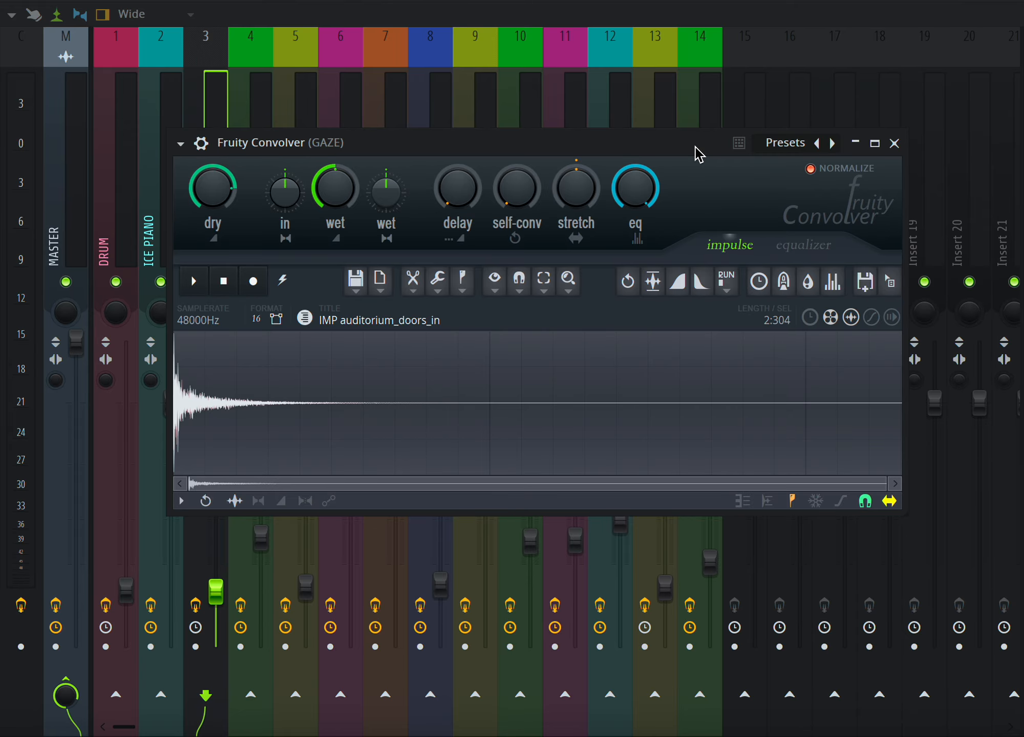
{"action": "left_click_drag", "start_coordinate": [698, 154], "coordinate": [631, 172]}
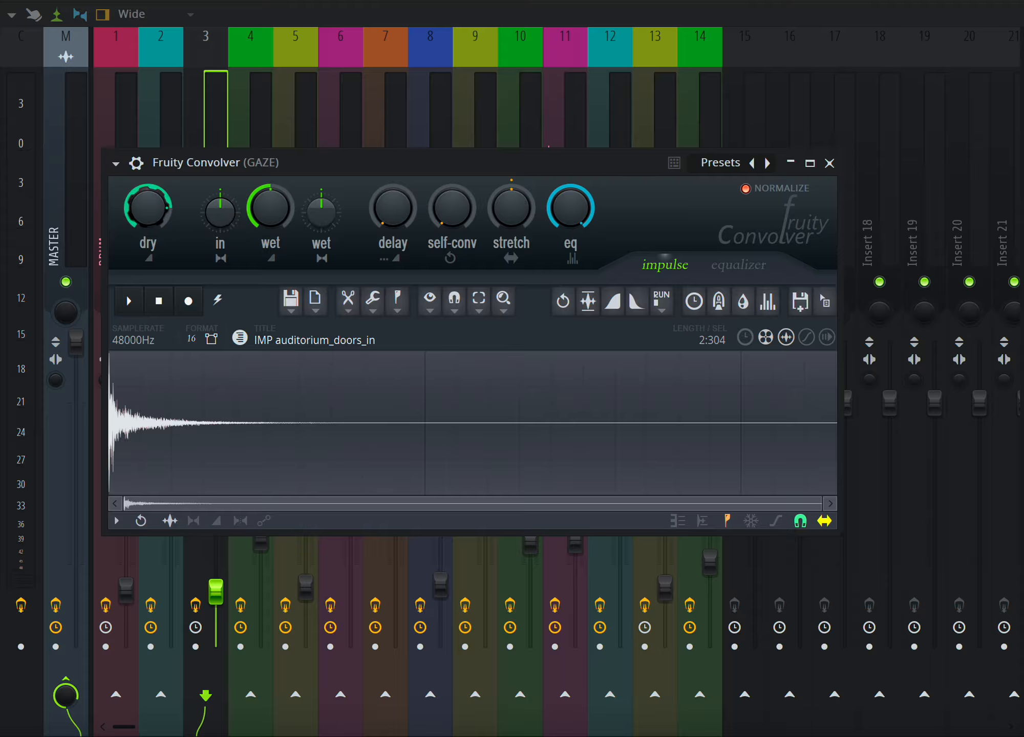
Sweep the Convolver's dry knob down and back up while playing the selected range.
{"action": "left_click_drag", "start_coordinate": [152, 199], "coordinate": [178, 189]}
{"action": "key", "text": "space"}
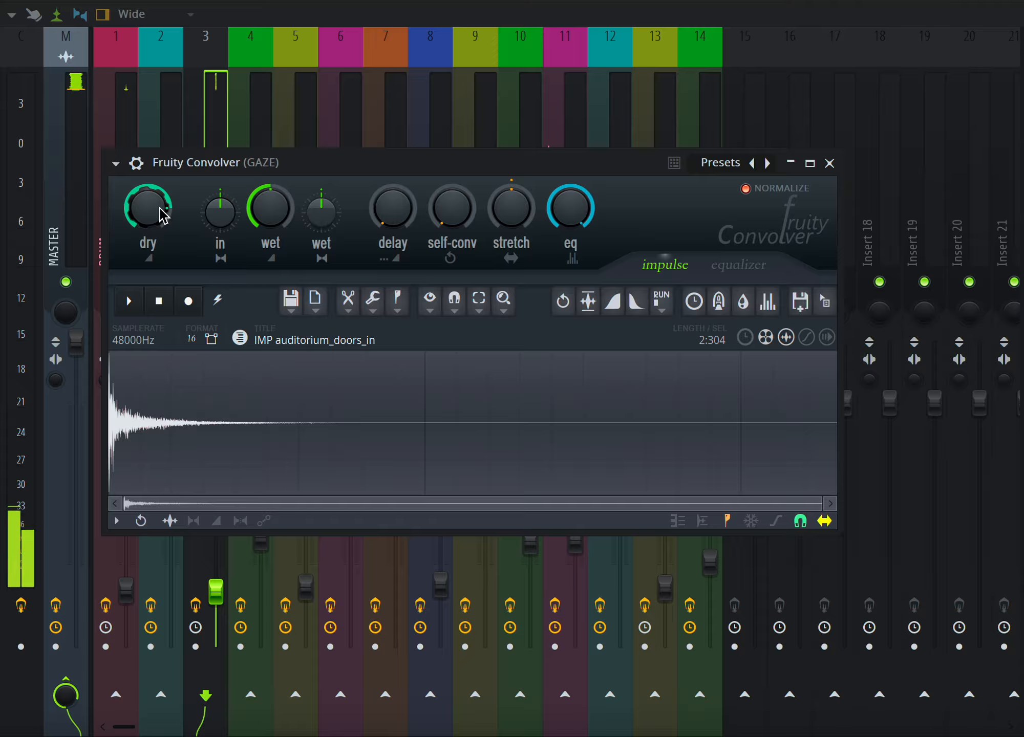
{"action": "mouse_move", "coordinate": [160, 207]}
{"action": "left_mouse_down"}
{"action": "mouse_move", "coordinate": [160, 179]}
{"action": "mouse_move", "coordinate": [160, 243]}
{"action": "mouse_move", "coordinate": [160, 187]}
{"action": "left_mouse_up"}
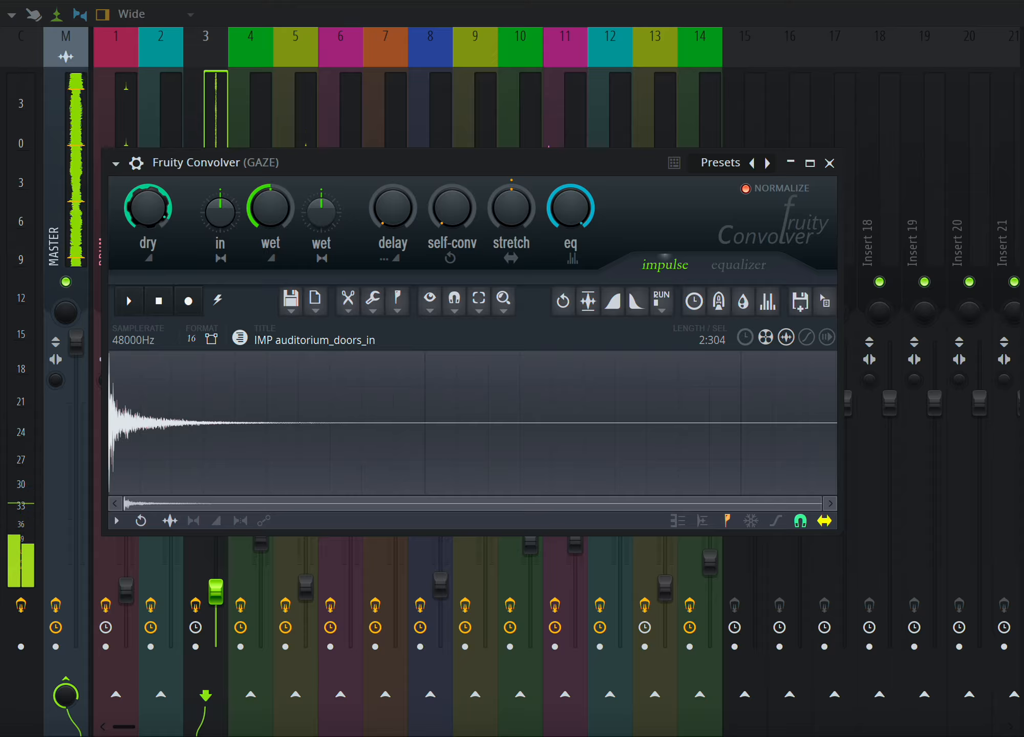
{"action": "left_click_drag", "start_coordinate": [159, 187], "coordinate": [160, 243]}
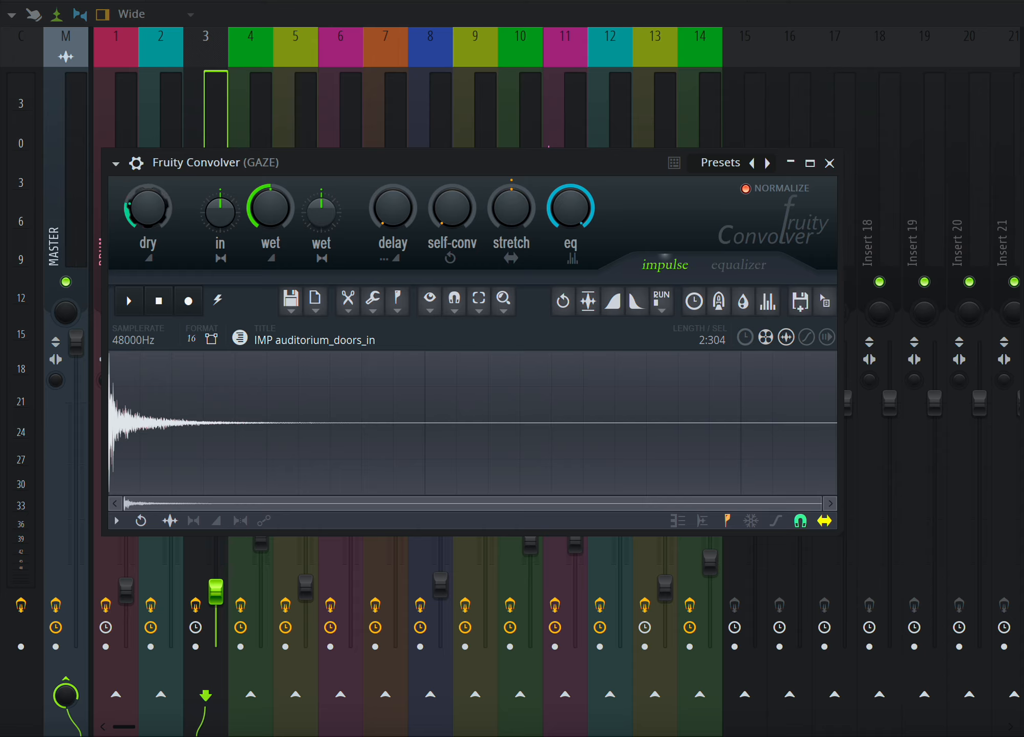
{"action": "left_click_drag", "start_coordinate": [148, 207], "coordinate": [148, 194]}
{"action": "left_click_drag", "start_coordinate": [148, 208], "coordinate": [148, 213]}
{"action": "key", "text": "space"}
Turn the Convolver's input knob up and back down while starting and stopping playback.
{"action": "left_click_drag", "start_coordinate": [160, 205], "coordinate": [160, 201]}
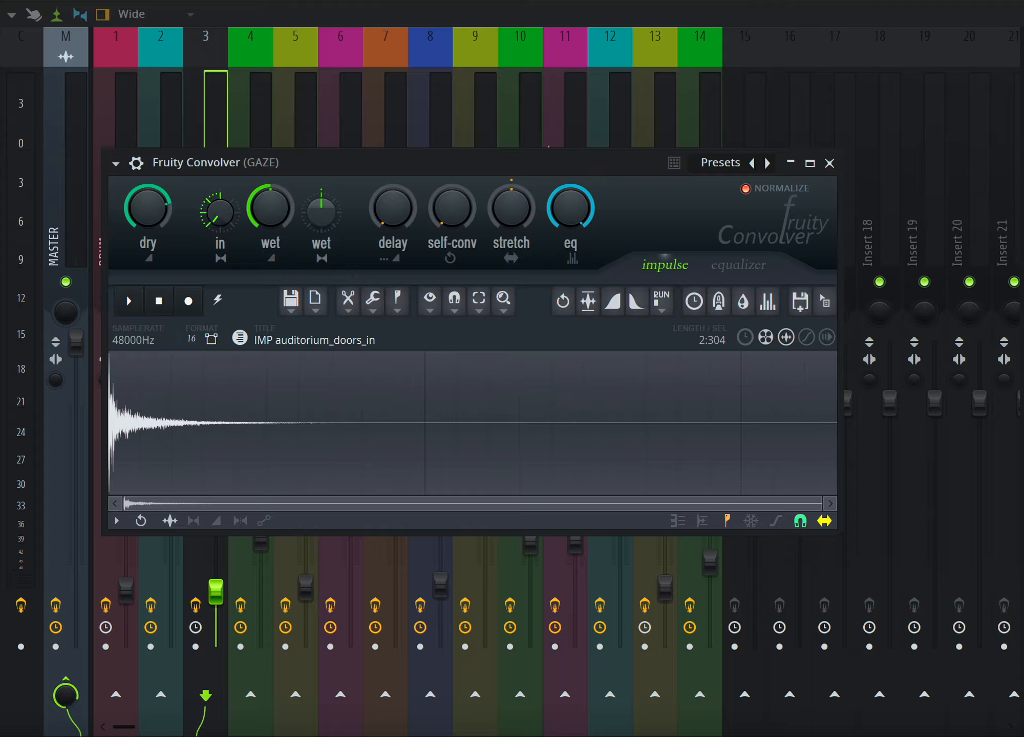
{"action": "left_click_drag", "start_coordinate": [220, 213], "coordinate": [220, 201]}
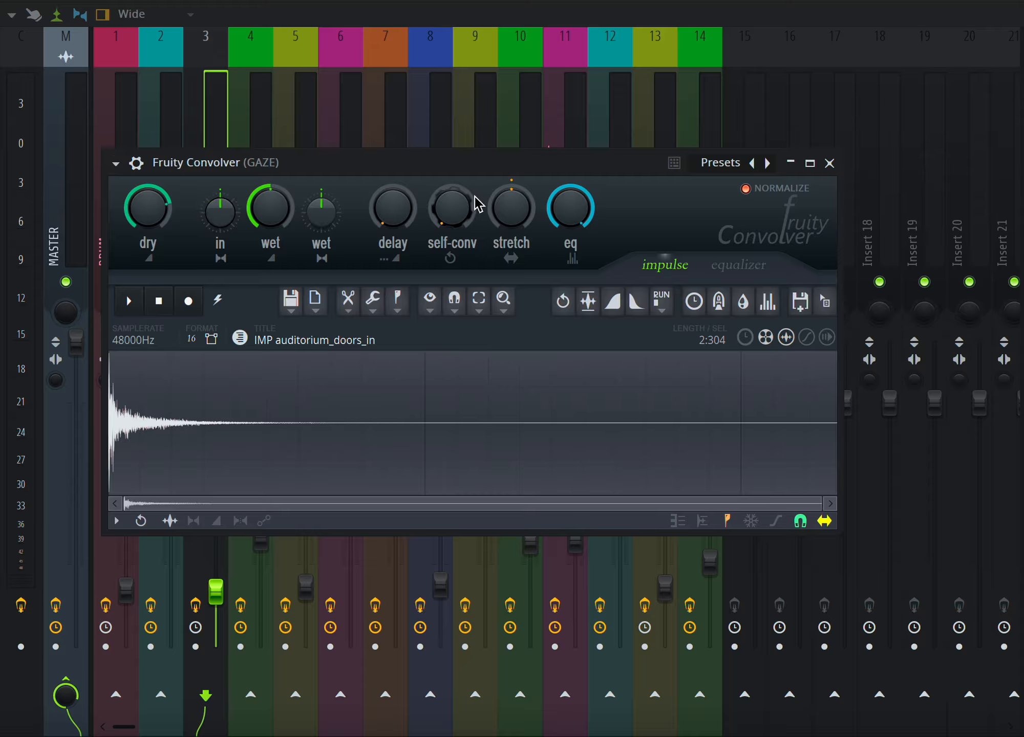
{"action": "mouse_move", "coordinate": [220, 212]}
{"action": "left_mouse_down"}
{"action": "mouse_move", "coordinate": [221, 230]}
{"action": "mouse_move", "coordinate": [220, 212]}
{"action": "left_mouse_up"}
{"action": "key", "text": "space"}
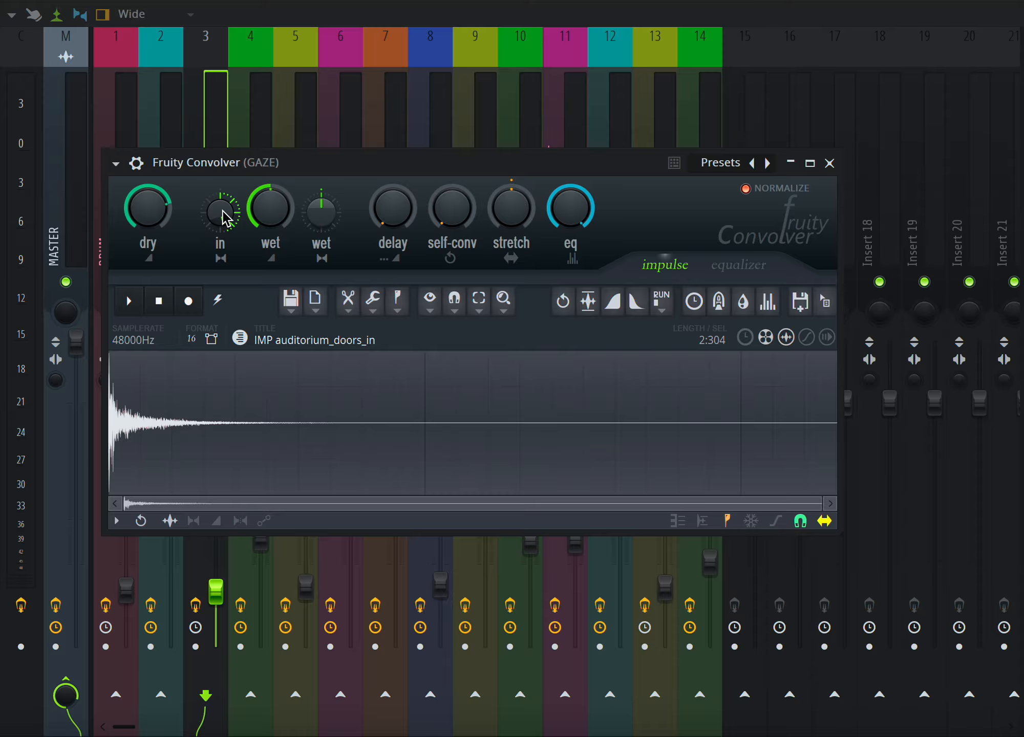
{"action": "key", "text": "space"}
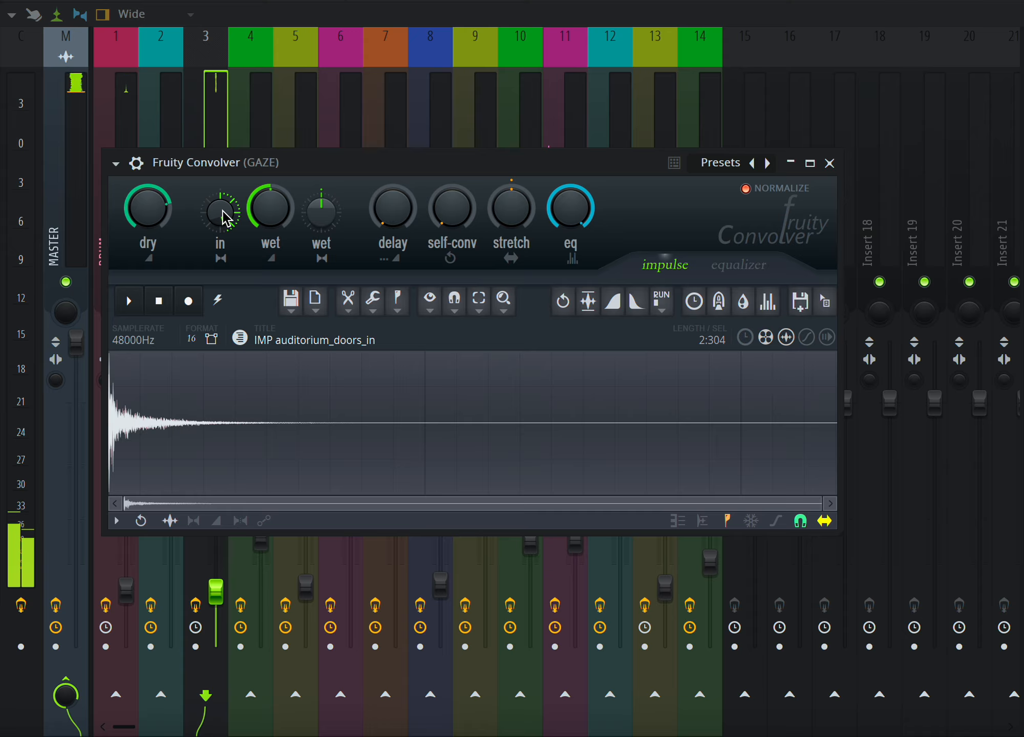
{"action": "left_click_drag", "start_coordinate": [222, 211], "coordinate": [222, 256]}
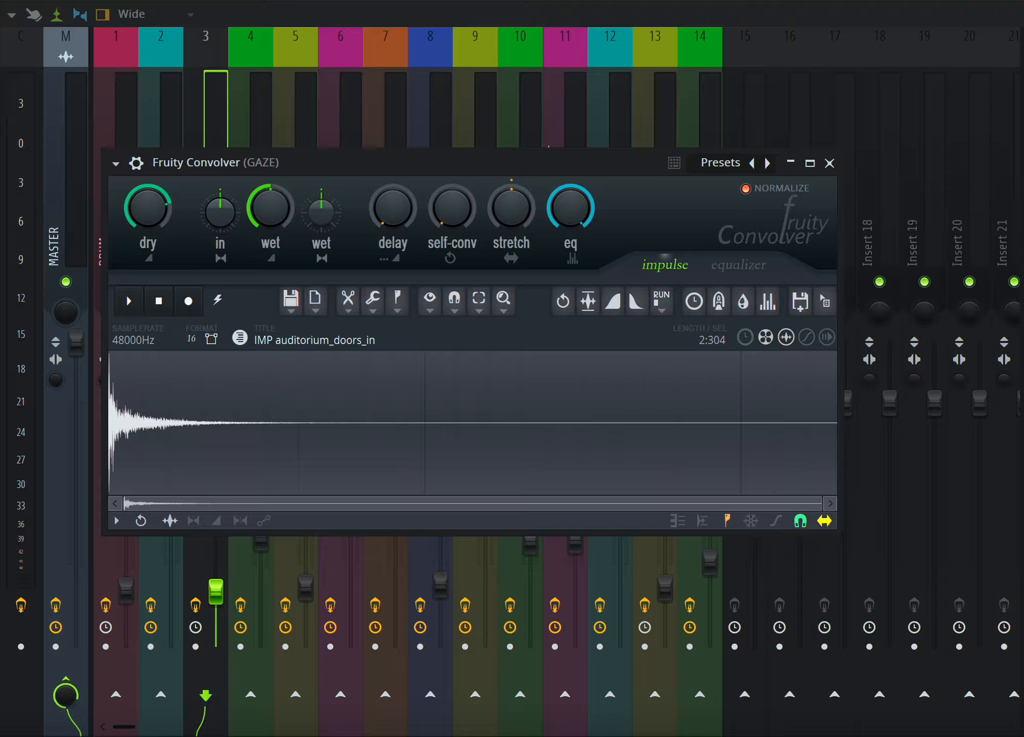
{"action": "key", "text": "space"}
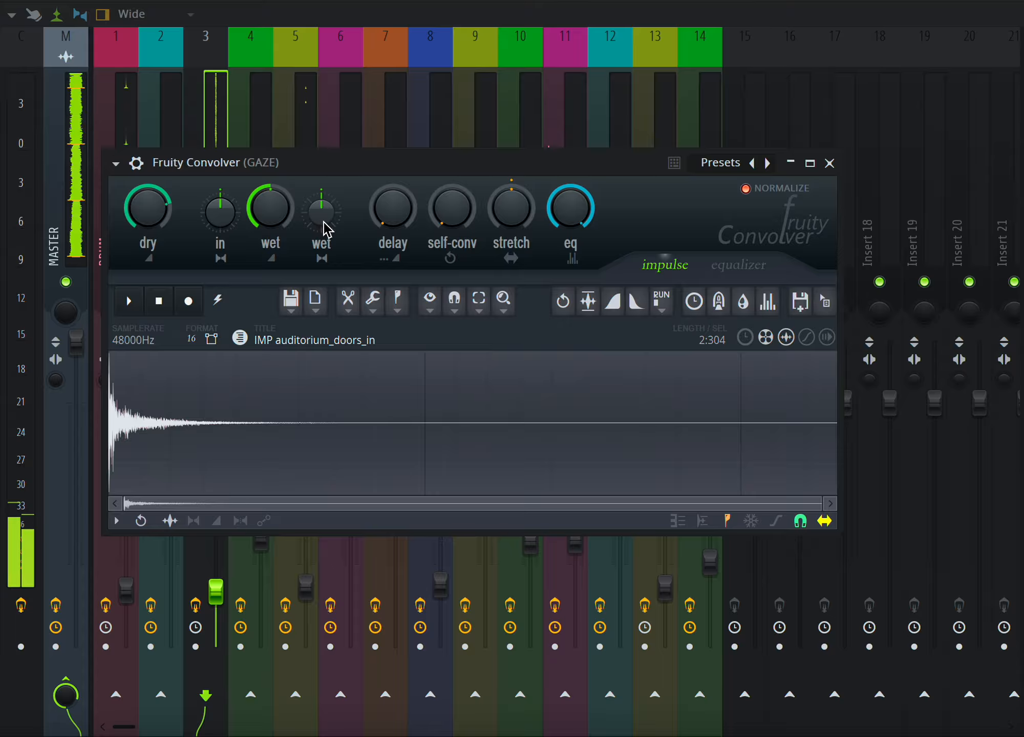
Sweep the Convolver's second wet knob and the delay knob during playback and reset them.
{"action": "left_click_drag", "start_coordinate": [323, 221], "coordinate": [323, 288]}
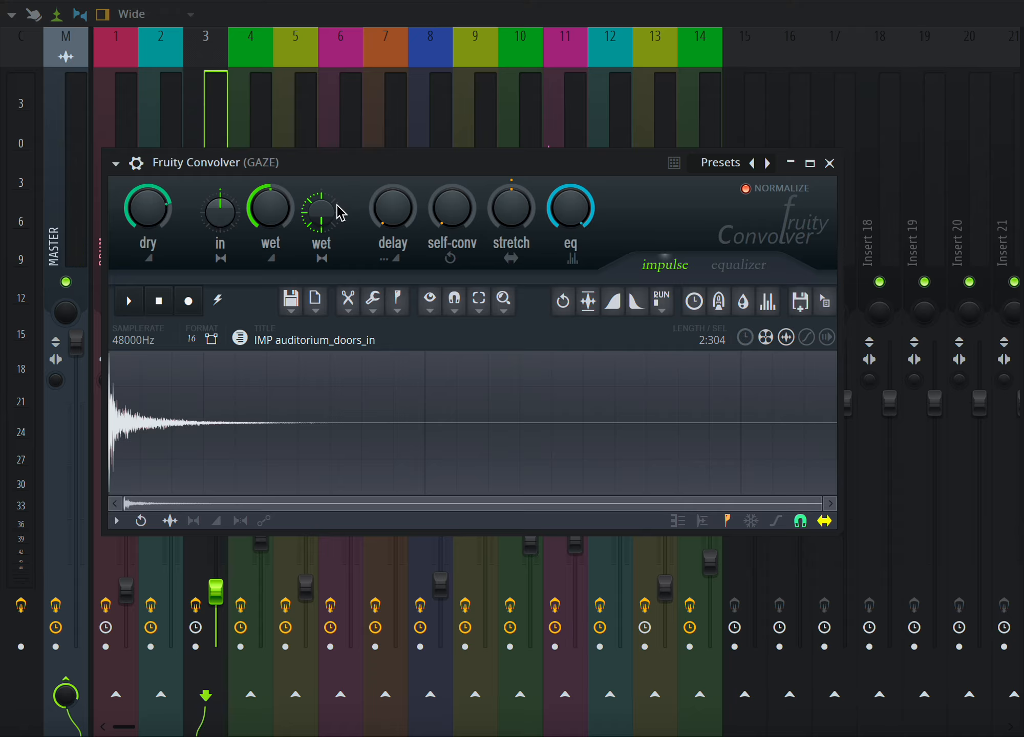
{"action": "mouse_move", "coordinate": [325, 224]}
{"action": "left_mouse_down"}
{"action": "mouse_move", "coordinate": [325, 173]}
{"action": "mouse_move", "coordinate": [325, 224]}
{"action": "left_mouse_up"}
{"action": "key", "text": "space"}
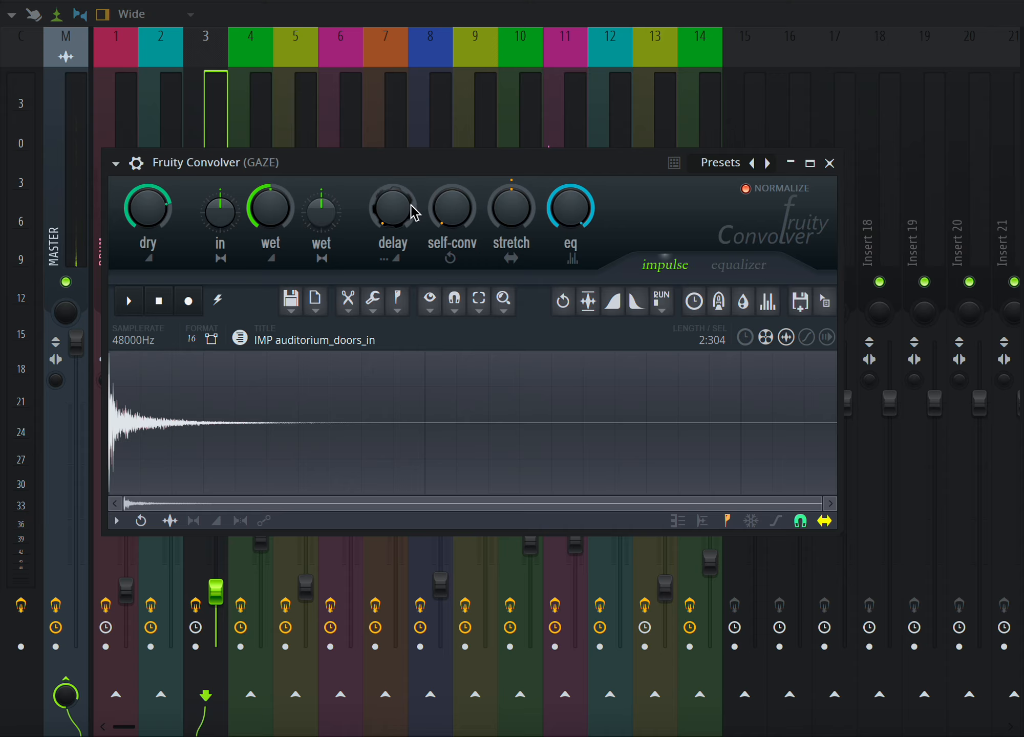
{"action": "scroll", "coordinate": [414, 211], "scroll_direction": "up", "scroll_amount": 5}
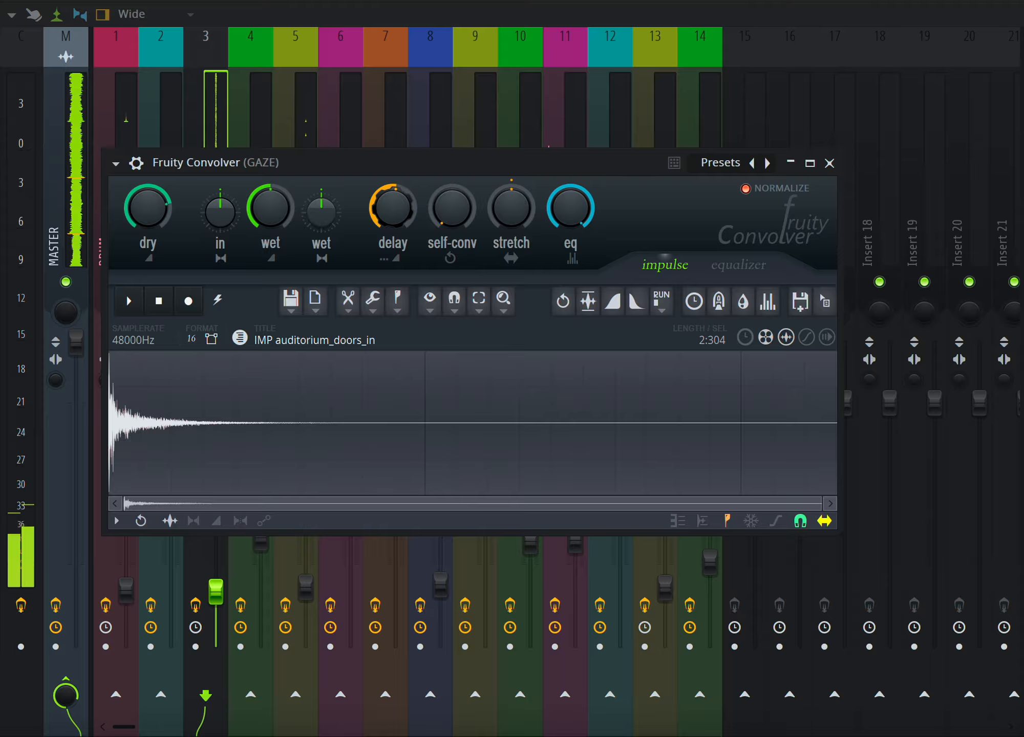
{"action": "left_click_drag", "start_coordinate": [410, 204], "coordinate": [410, 259]}
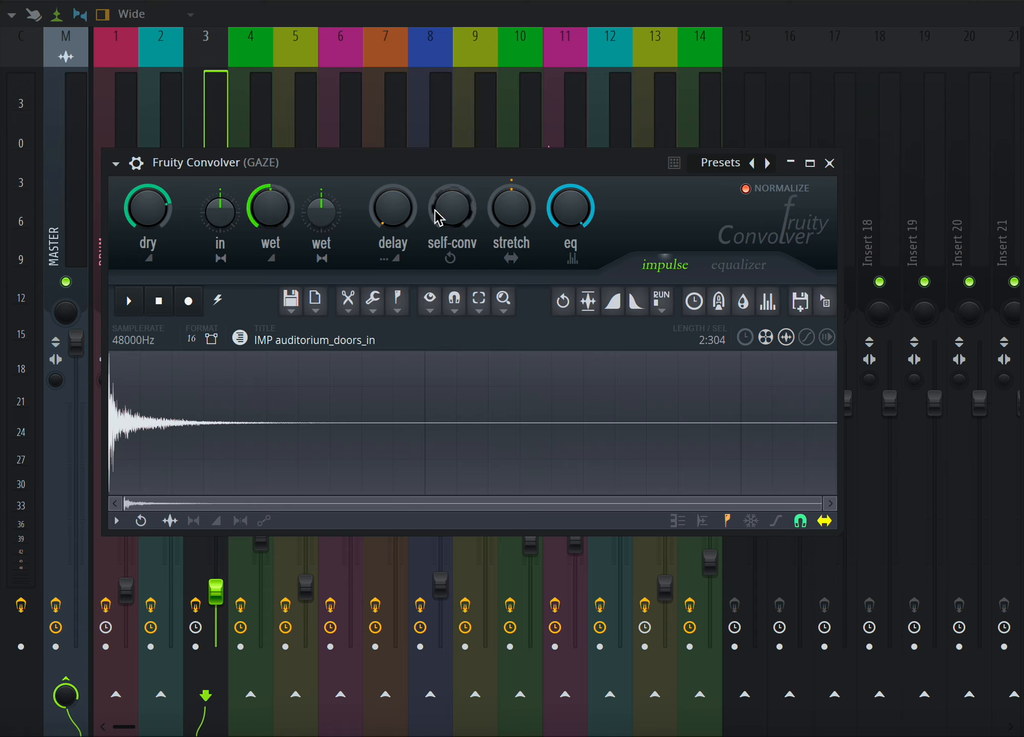
Turn the Convolver's self-conv knob up and back down to audition it.
{"action": "left_click_drag", "start_coordinate": [452, 207], "coordinate": [452, 180]}
{"action": "left_click_drag", "start_coordinate": [452, 207], "coordinate": [452, 192]}
{"action": "left_click_drag", "start_coordinate": [452, 207], "coordinate": [452, 195]}
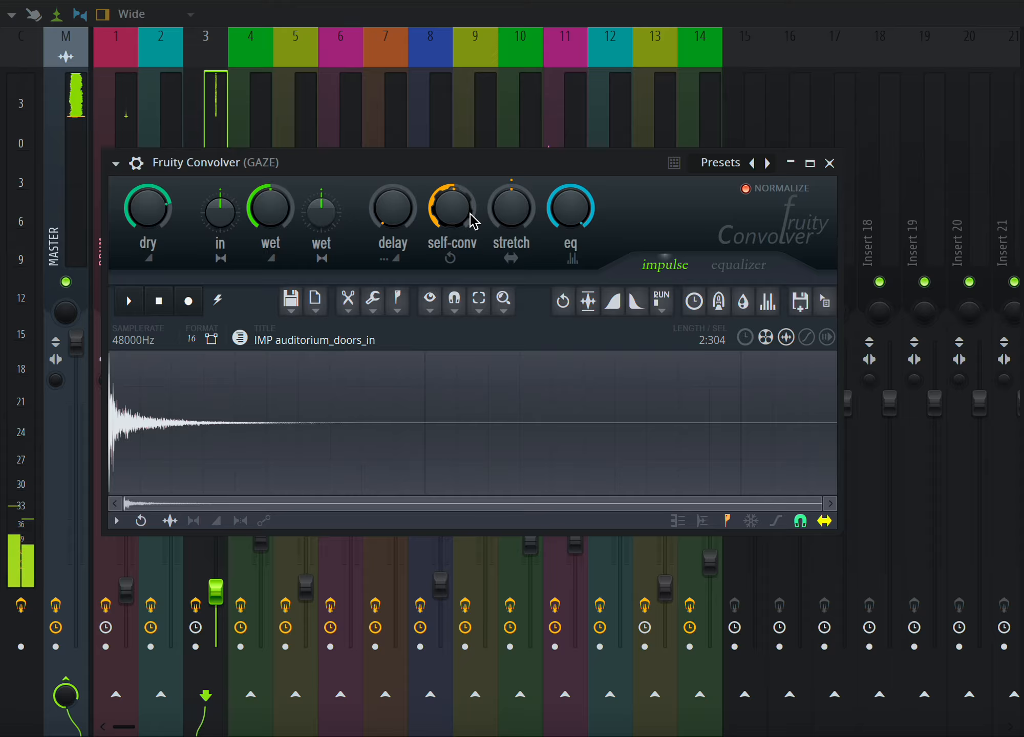
{"action": "left_click_drag", "start_coordinate": [470, 214], "coordinate": [470, 202]}
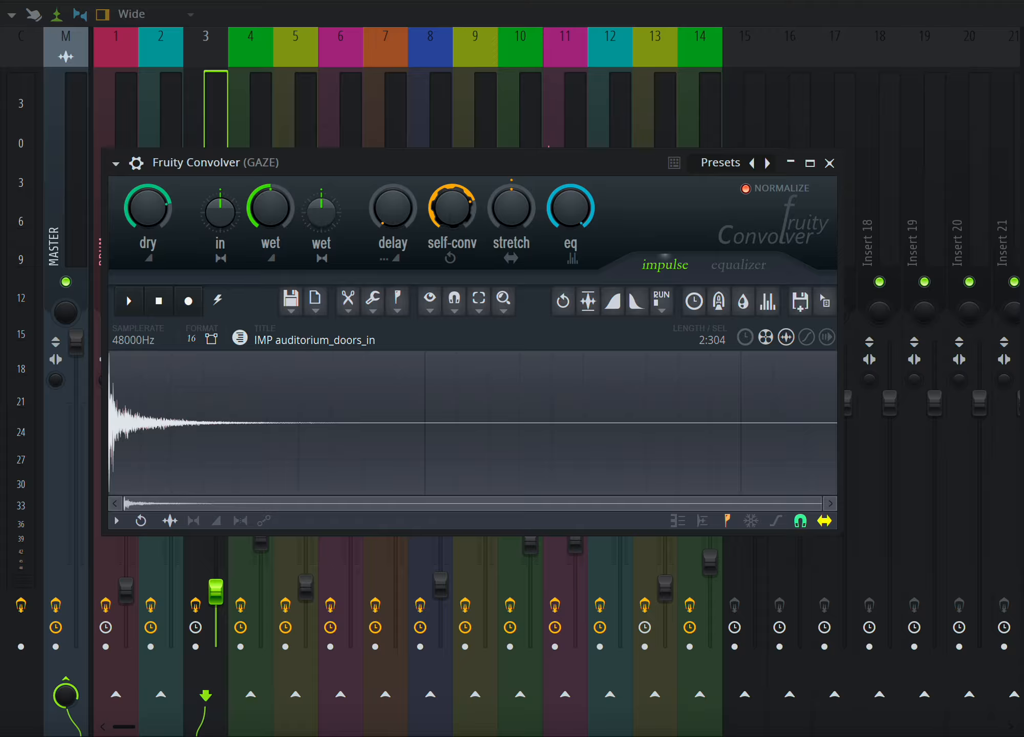
{"action": "left_click_drag", "start_coordinate": [452, 208], "coordinate": [452, 256]}
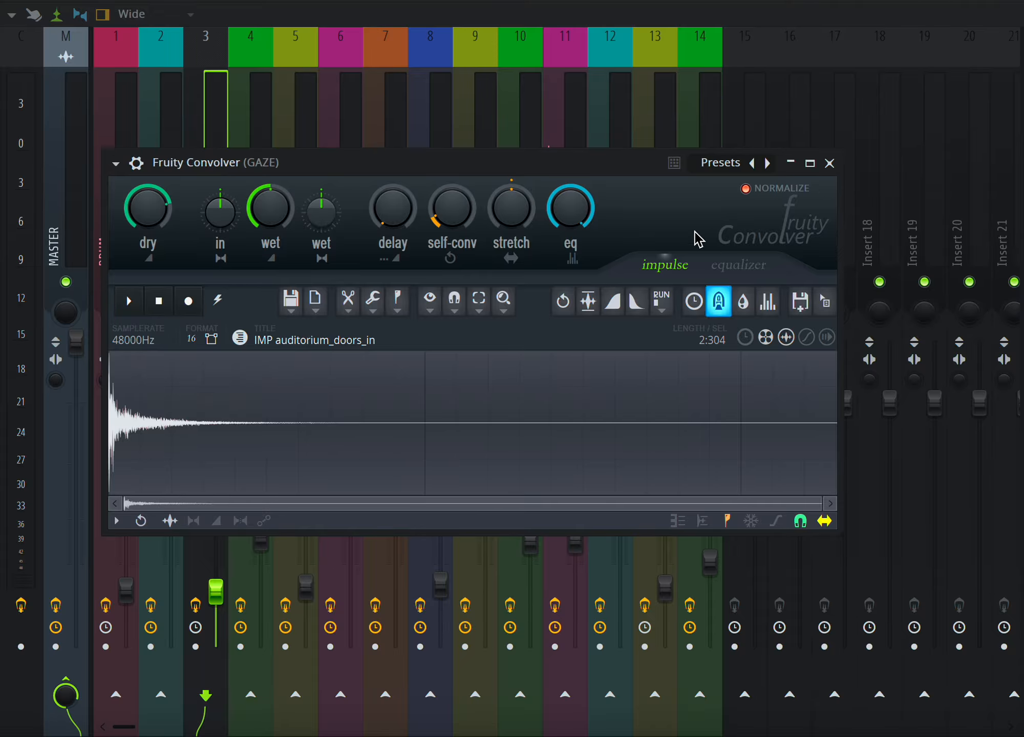
{"action": "mouse_move", "coordinate": [452, 208]}
{"action": "left_mouse_down"}
{"action": "mouse_move", "coordinate": [452, 177]}
{"action": "mouse_move", "coordinate": [452, 205]}
{"action": "left_mouse_up"}
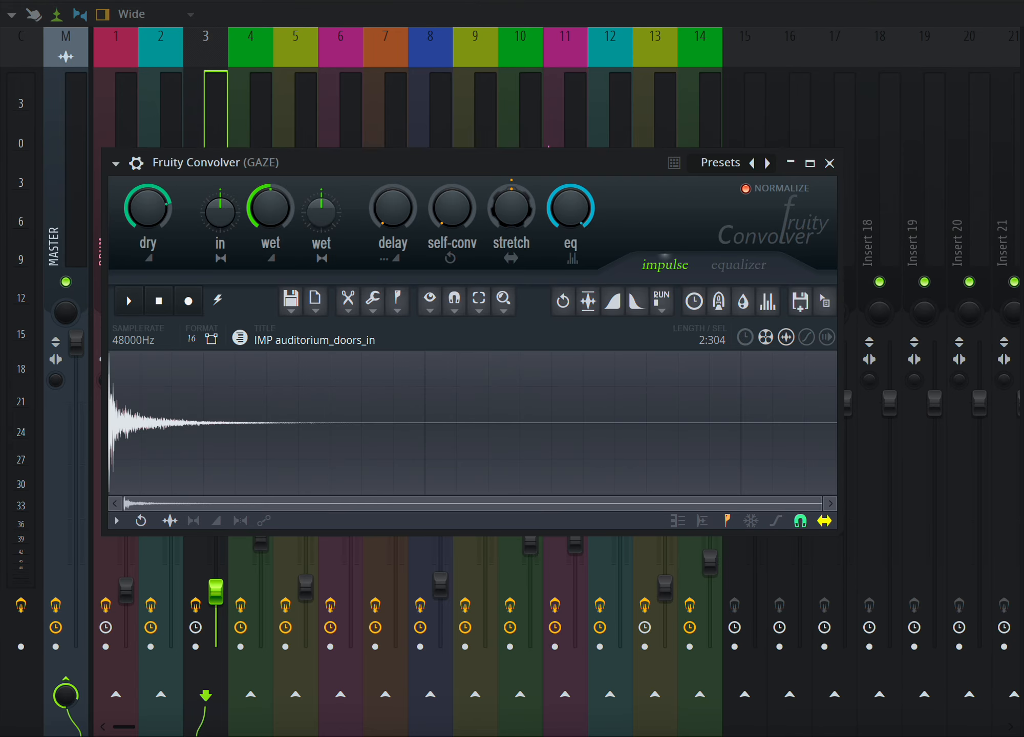
Sweep the Convolver's stretch knob up and back down while playing the range.
{"action": "left_click_drag", "start_coordinate": [511, 207], "coordinate": [511, 190]}
{"action": "key", "text": "space"}
{"action": "left_click_drag", "start_coordinate": [525, 219], "coordinate": [526, 205]}
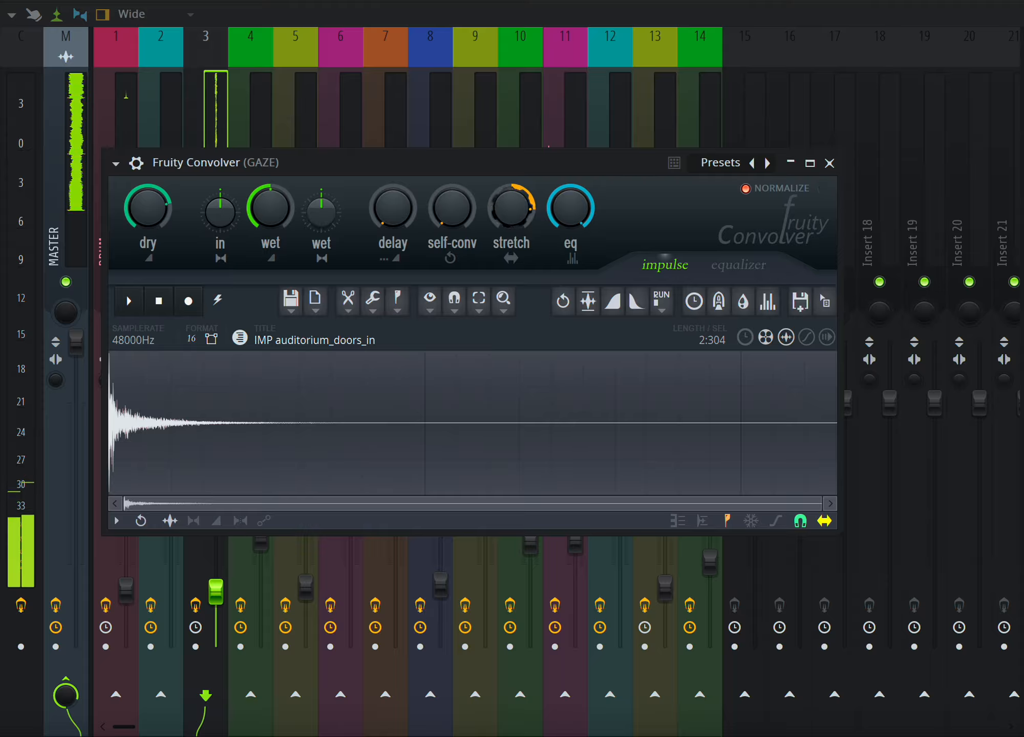
{"action": "left_click_drag", "start_coordinate": [525, 205], "coordinate": [525, 218]}
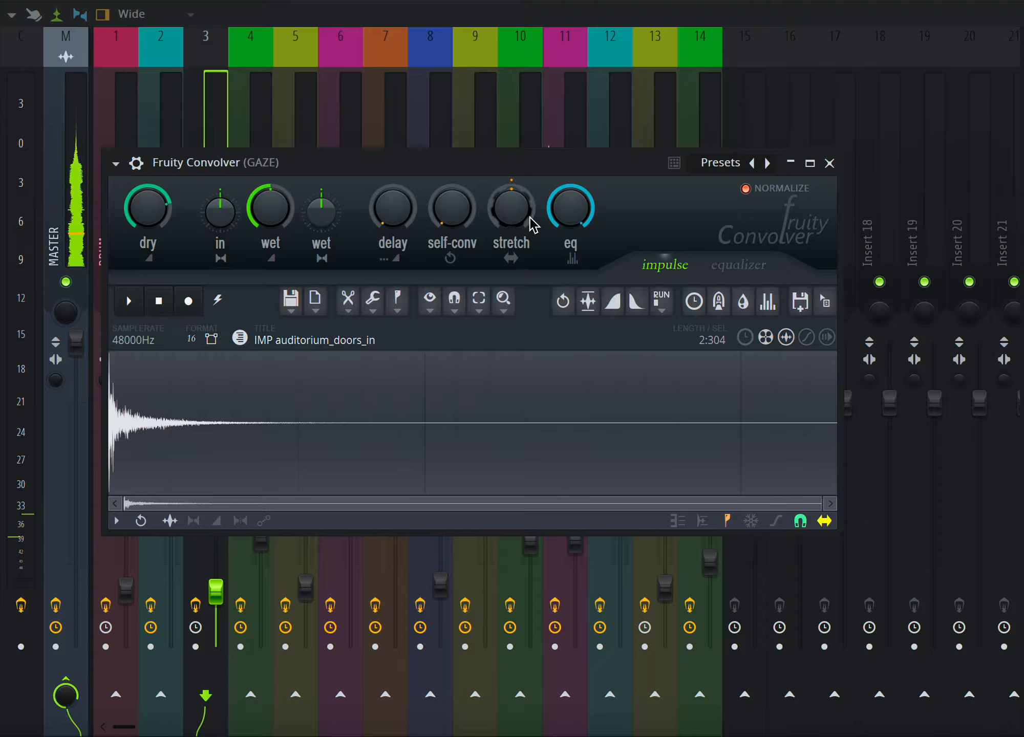
{"action": "mouse_move", "coordinate": [531, 221]}
{"action": "left_mouse_down"}
{"action": "mouse_move", "coordinate": [532, 202]}
{"action": "mouse_move", "coordinate": [533, 224]}
{"action": "left_mouse_up"}
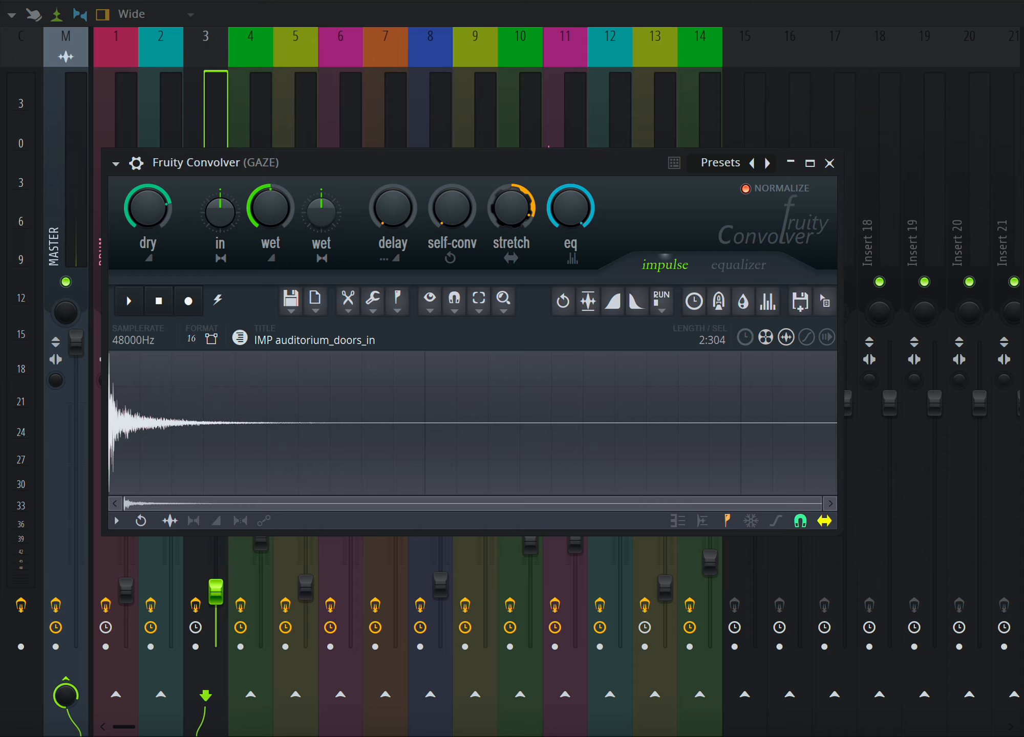
Turn the Convolver's stretch knob up and down, then return it to its default centre position.
{"action": "mouse_move", "coordinate": [527, 221]}
{"action": "left_mouse_down"}
{"action": "mouse_move", "coordinate": [527, 233]}
{"action": "mouse_move", "coordinate": [528, 222]}
{"action": "left_mouse_up"}
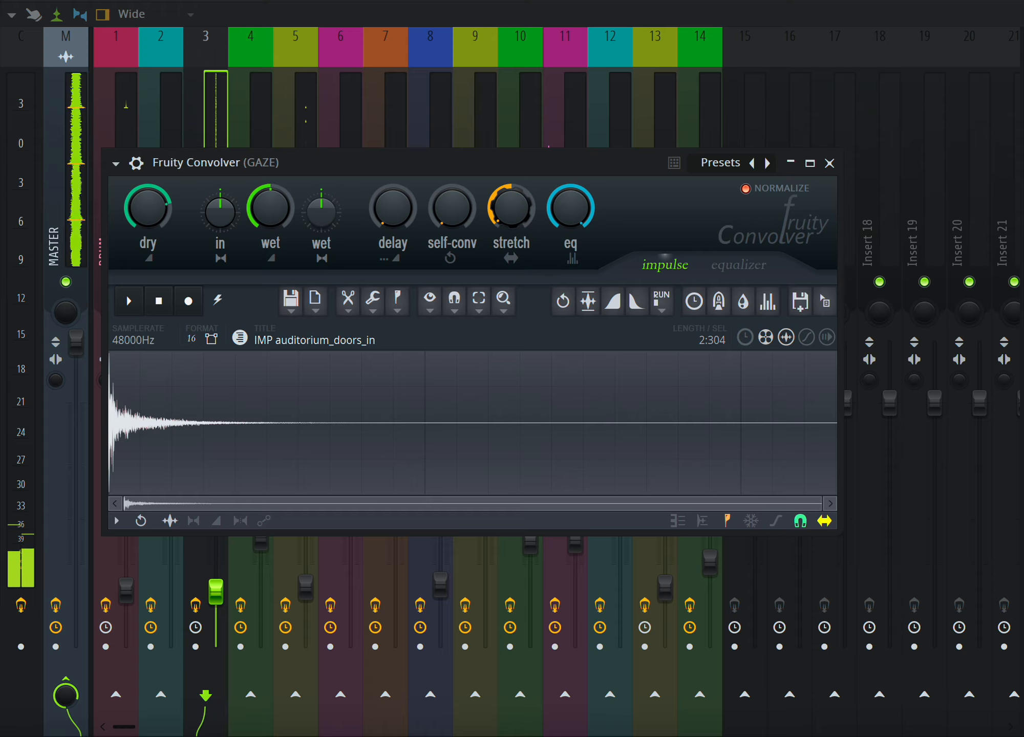
{"action": "left_click_drag", "start_coordinate": [524, 214], "coordinate": [524, 111]}
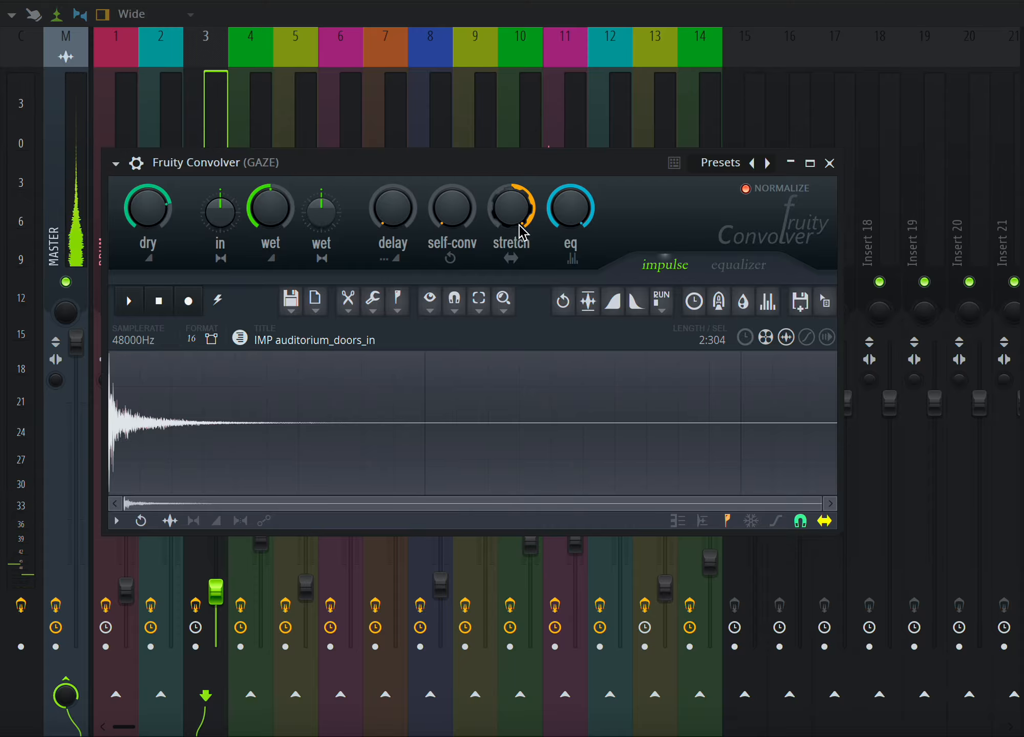
{"action": "left_click_drag", "start_coordinate": [522, 231], "coordinate": [525, 304]}
{"action": "left_click_drag", "start_coordinate": [504, 210], "coordinate": [511, 1]}
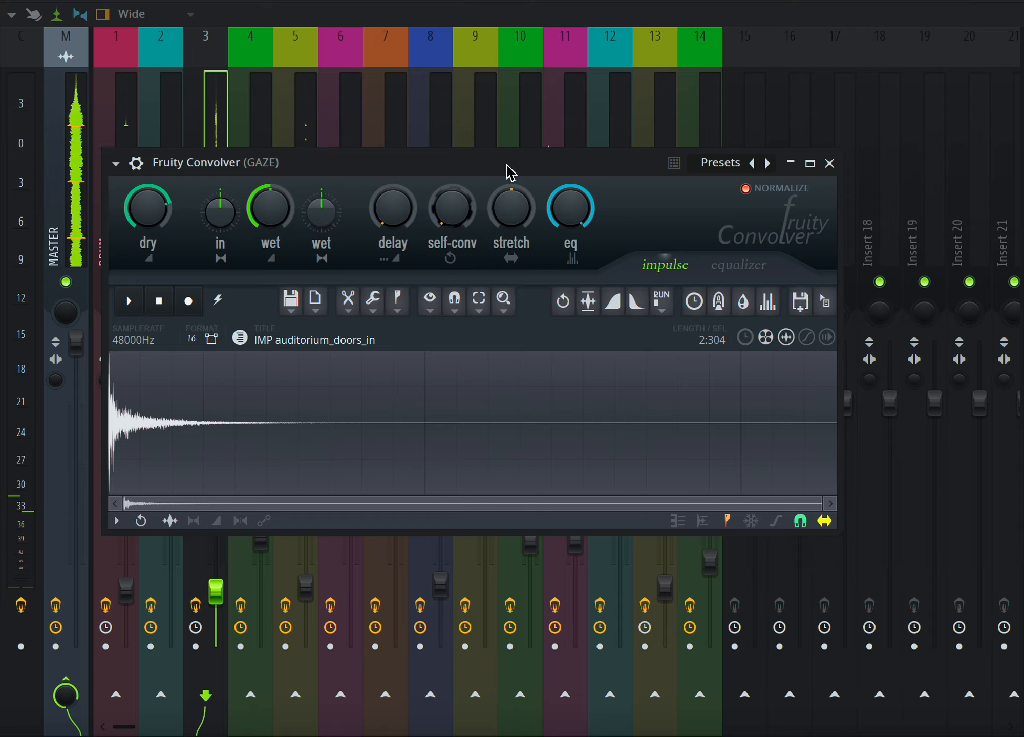
Open the Convolver's preset list to browse the available impulse responses and close it without choosing one.
{"action": "left_click", "coordinate": [720, 163]}
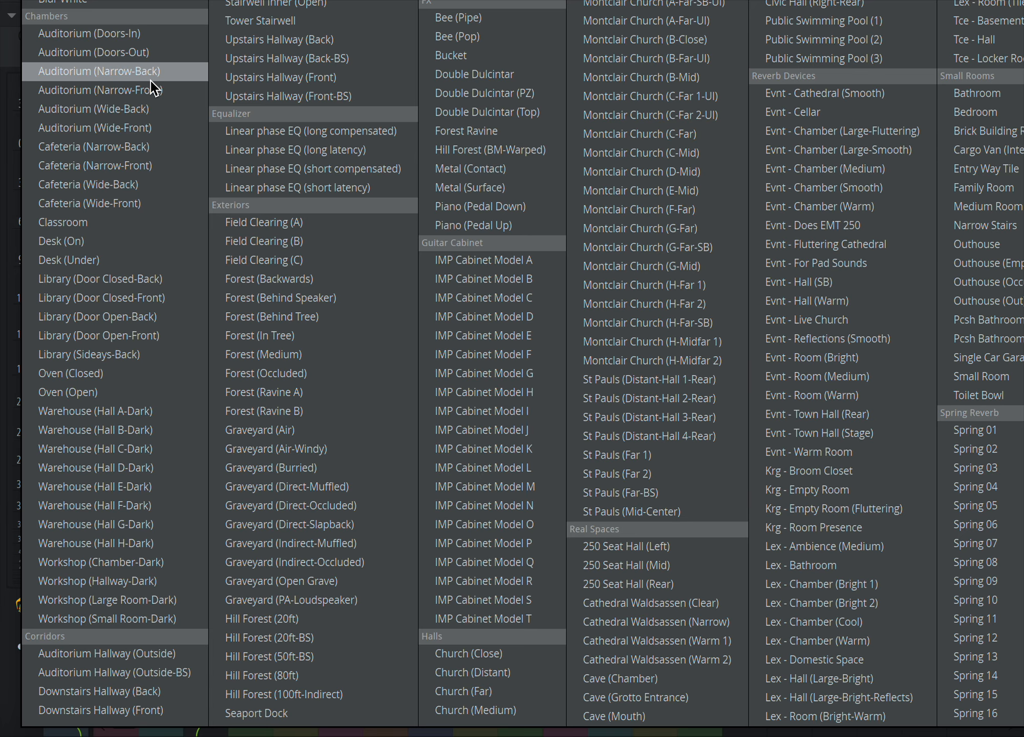
{"action": "left_click", "coordinate": [2, 81]}
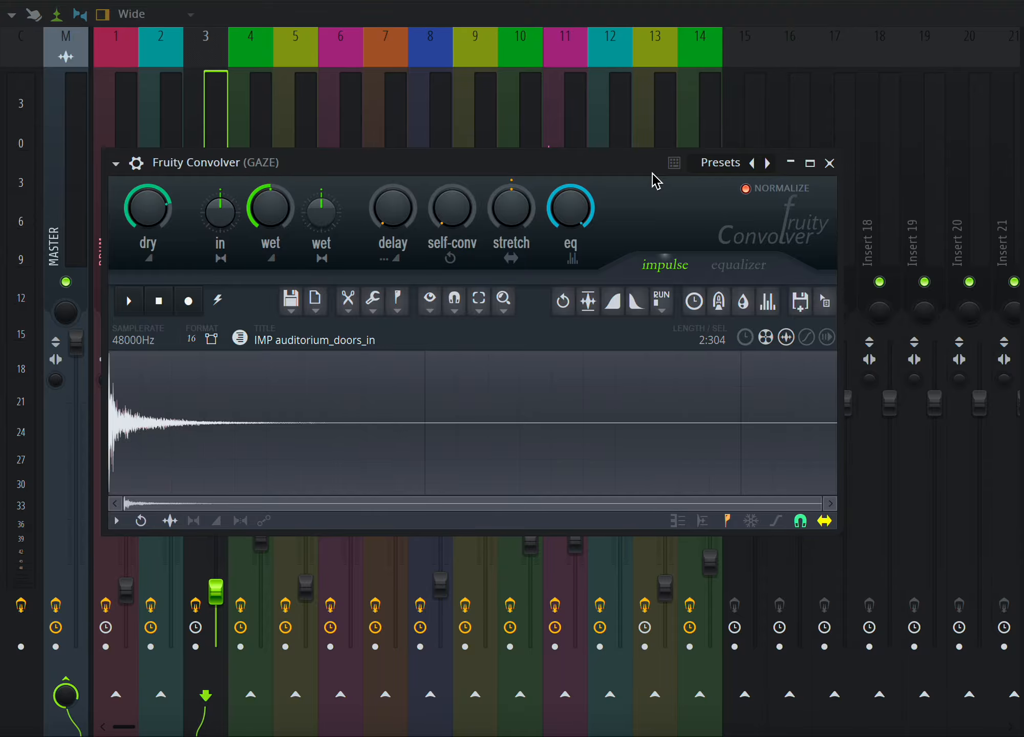
{"action": "left_click_drag", "start_coordinate": [642, 171], "coordinate": [625, 178]}
Play the selected arrangement range while lowering the Convolver's first wet knob slightly, and stop playback.
{"action": "key", "text": "F5"}
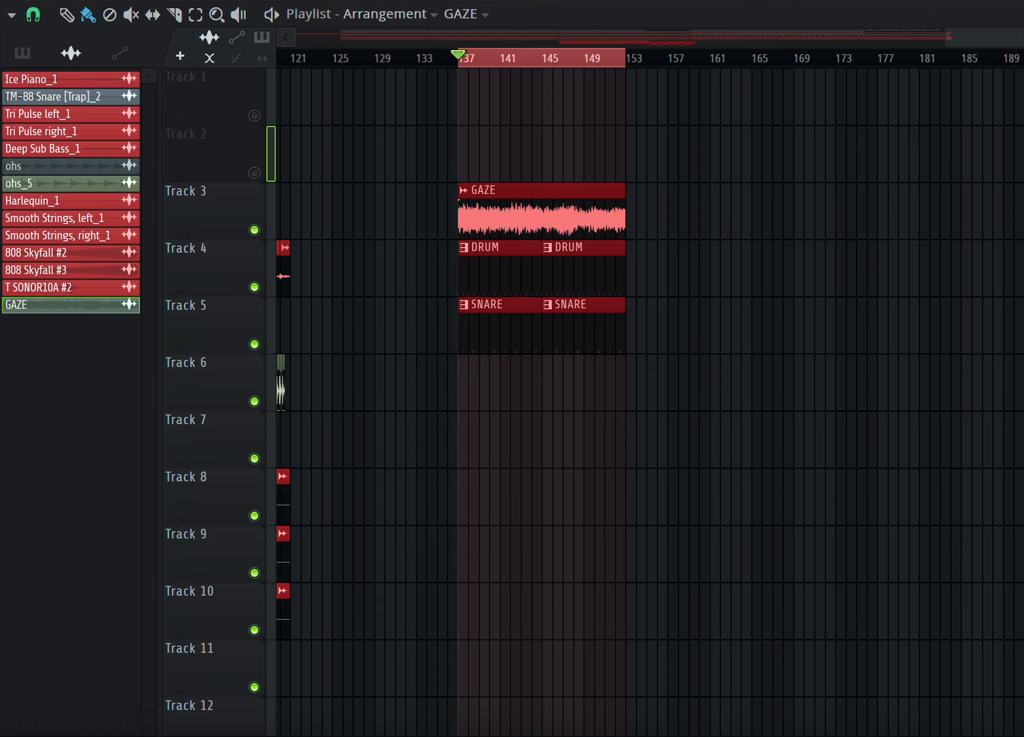
{"action": "key", "text": "space"}
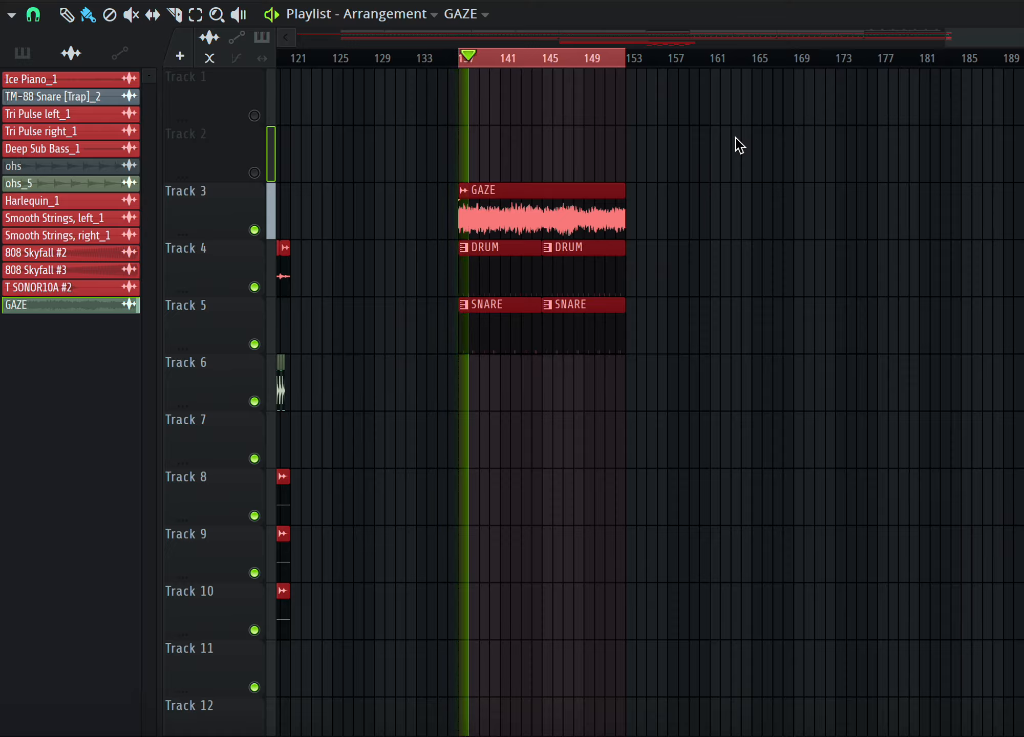
{"action": "key", "text": "F9"}
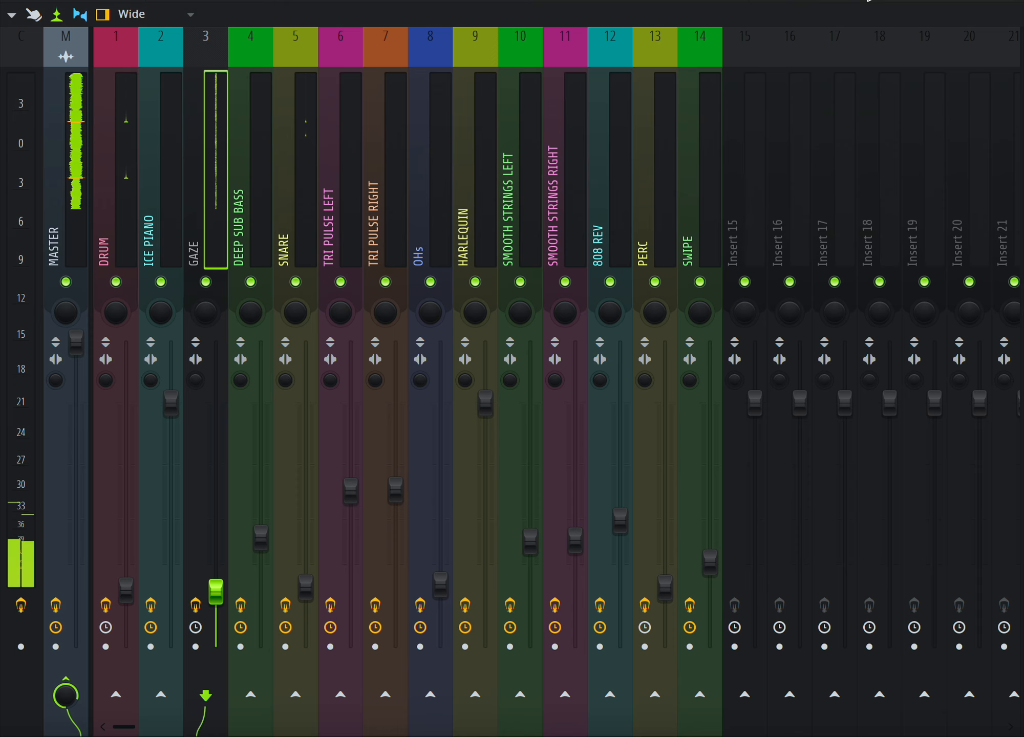
{"action": "left_click", "coordinate": [1023, 102]}
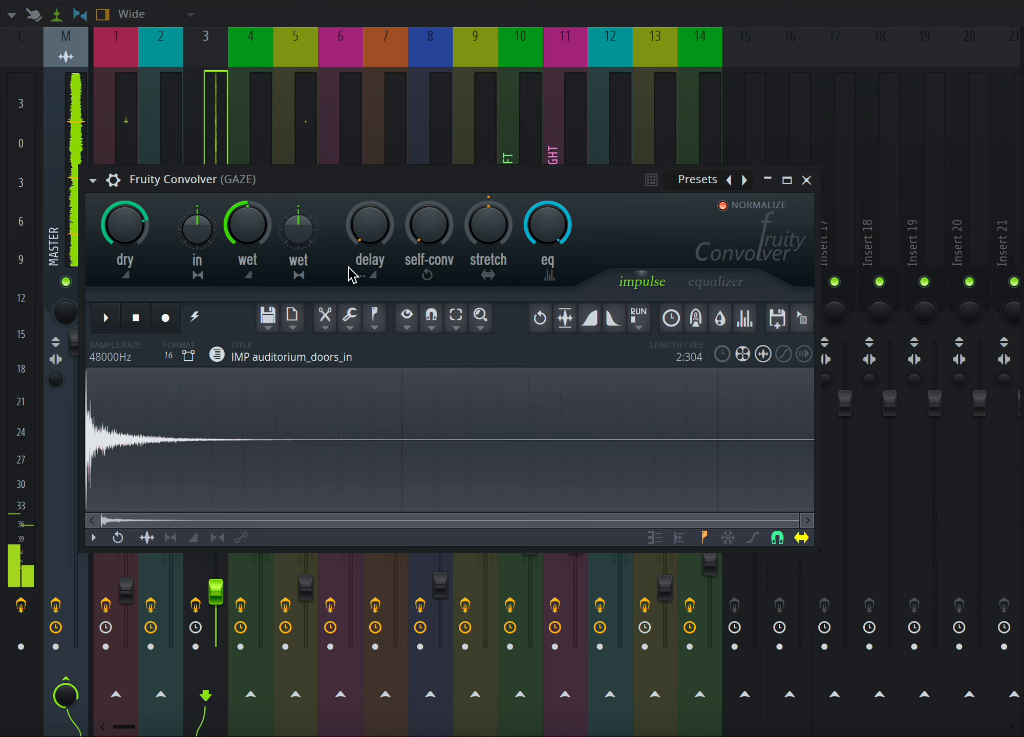
{"action": "left_click_drag", "start_coordinate": [256, 228], "coordinate": [256, 251]}
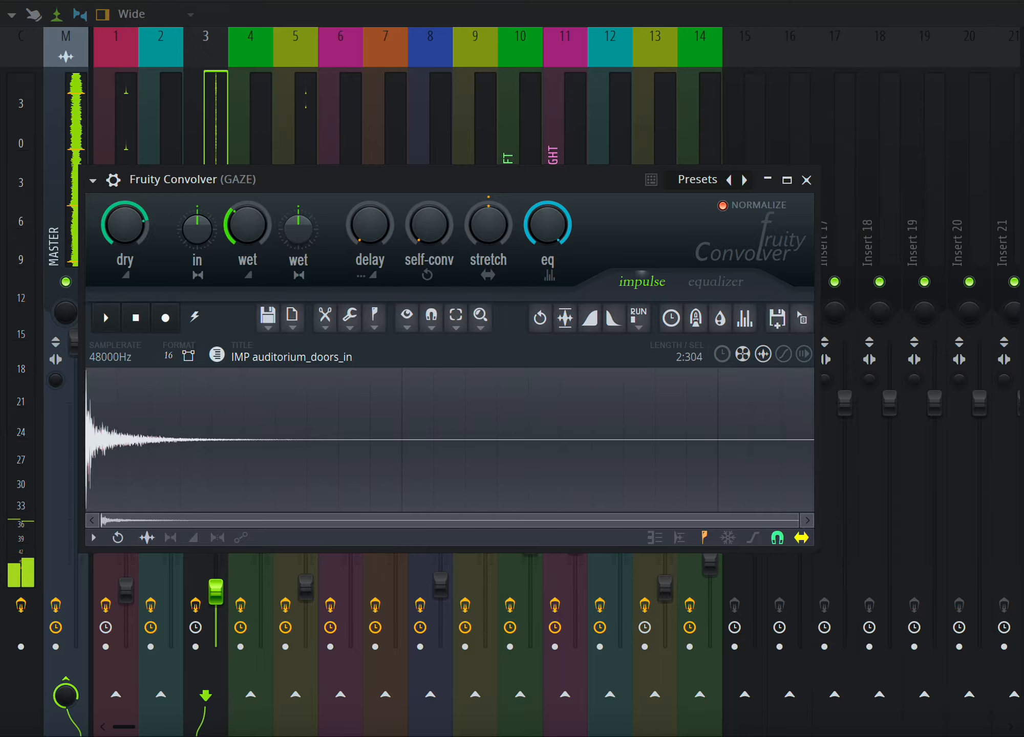
{"action": "key", "text": "F5"}
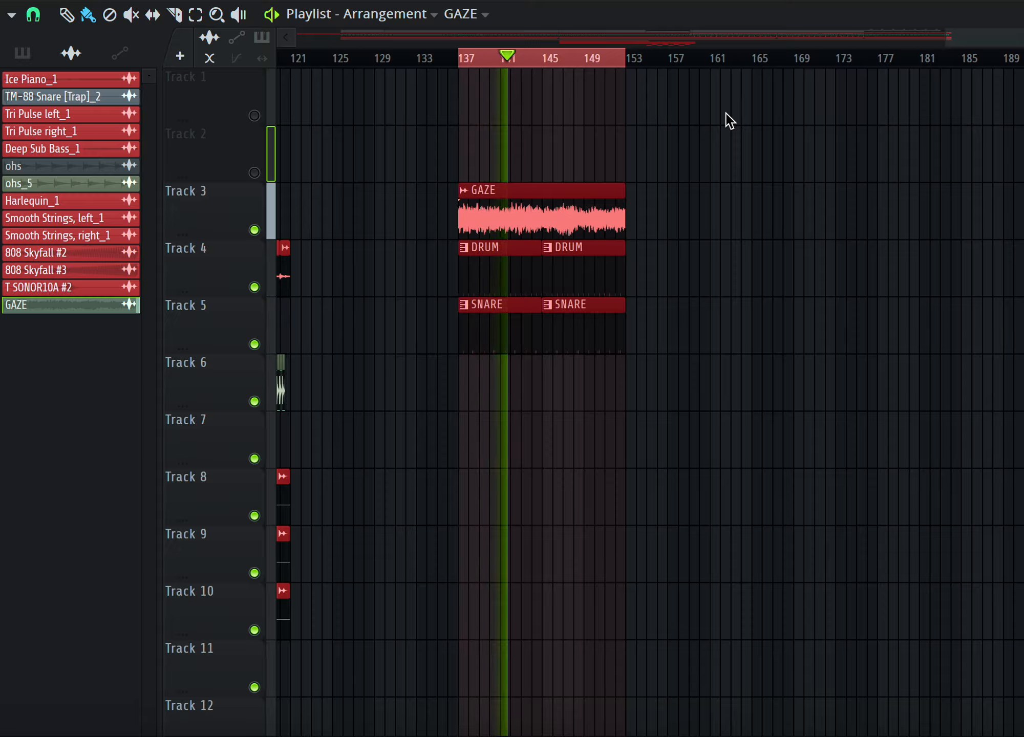
{"action": "key", "text": "space"}
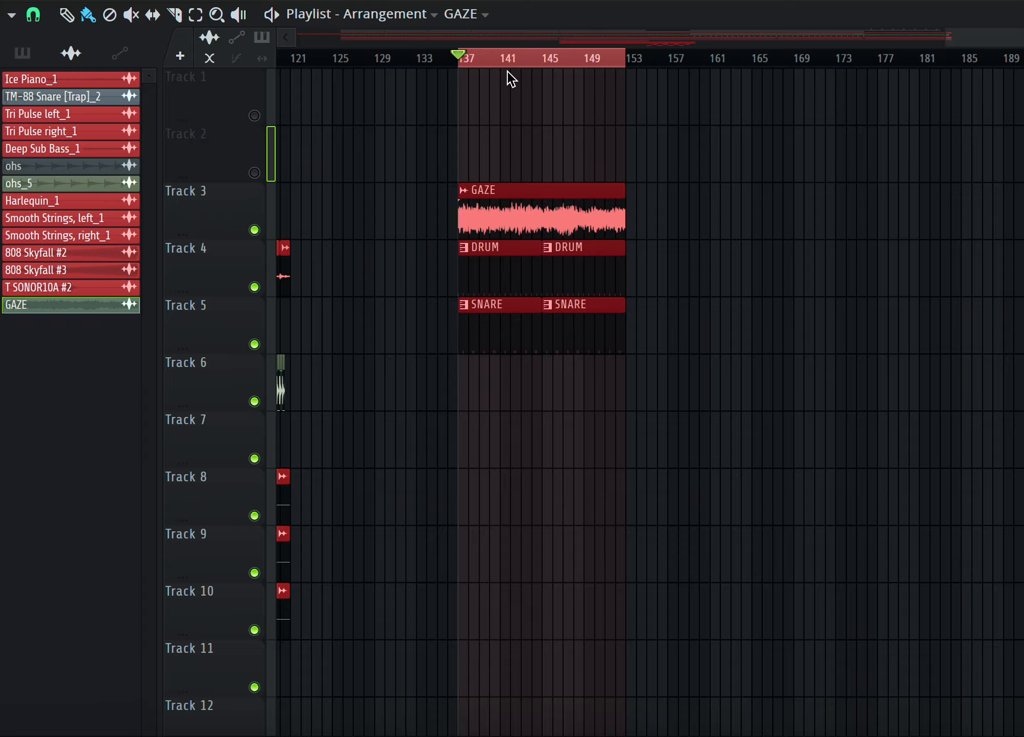
Play the selected range from bar 137 while viewing the Convolver on the GAZE mixer channel, and stop playback.
{"action": "key", "text": "space"}
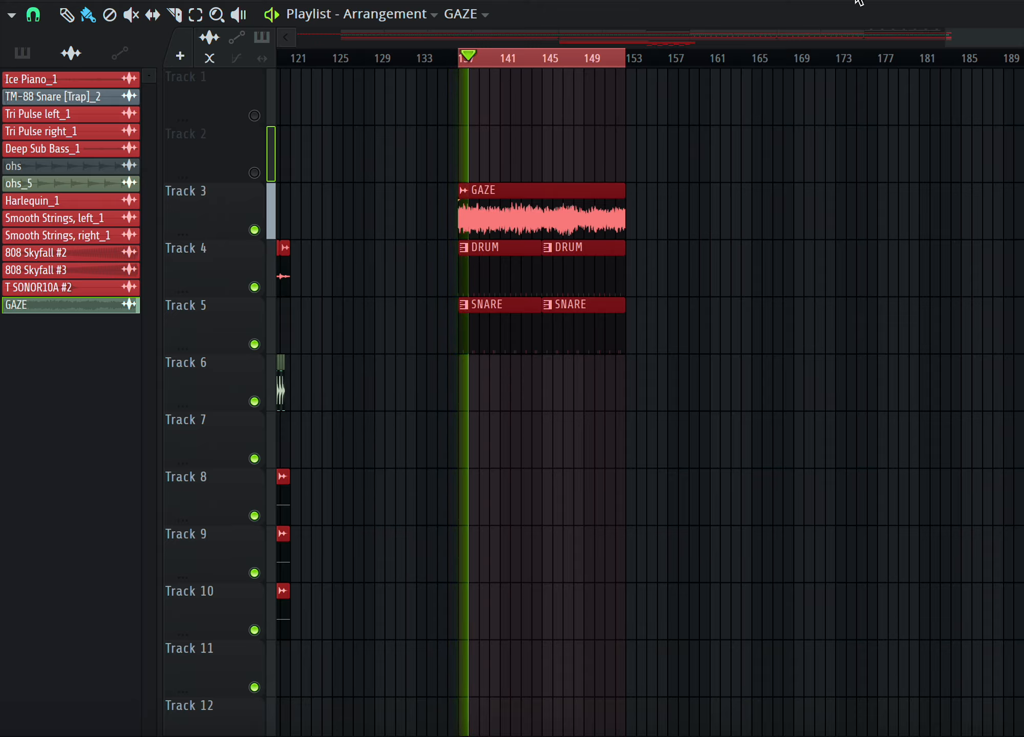
{"action": "key", "text": "F9"}
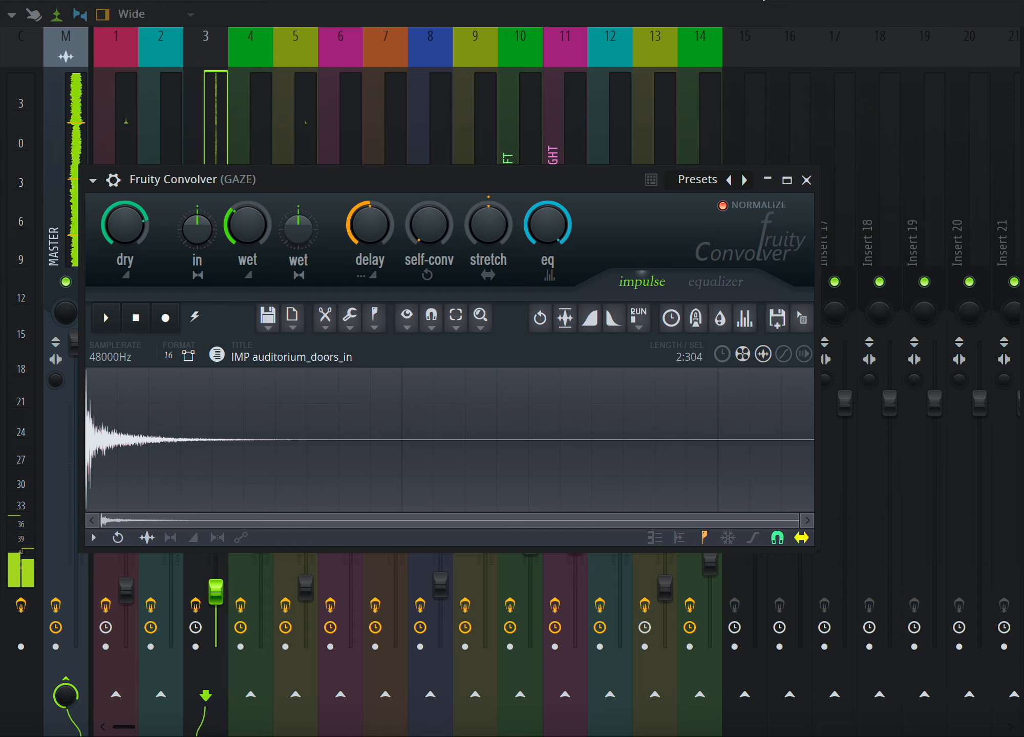
{"action": "left_click", "coordinate": [763, 1]}
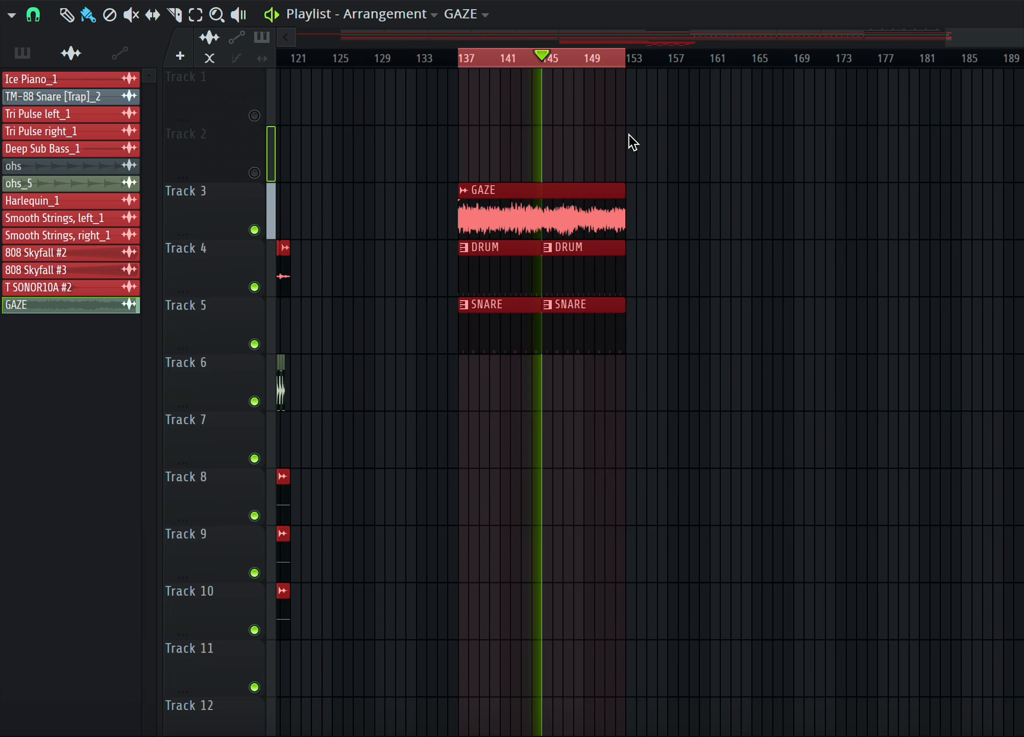
{"action": "scroll", "coordinate": [629, 135], "scroll_direction": "down", "scroll_amount": 2}
{"action": "scroll", "coordinate": [629, 135], "scroll_direction": "down", "scroll_amount": 1}
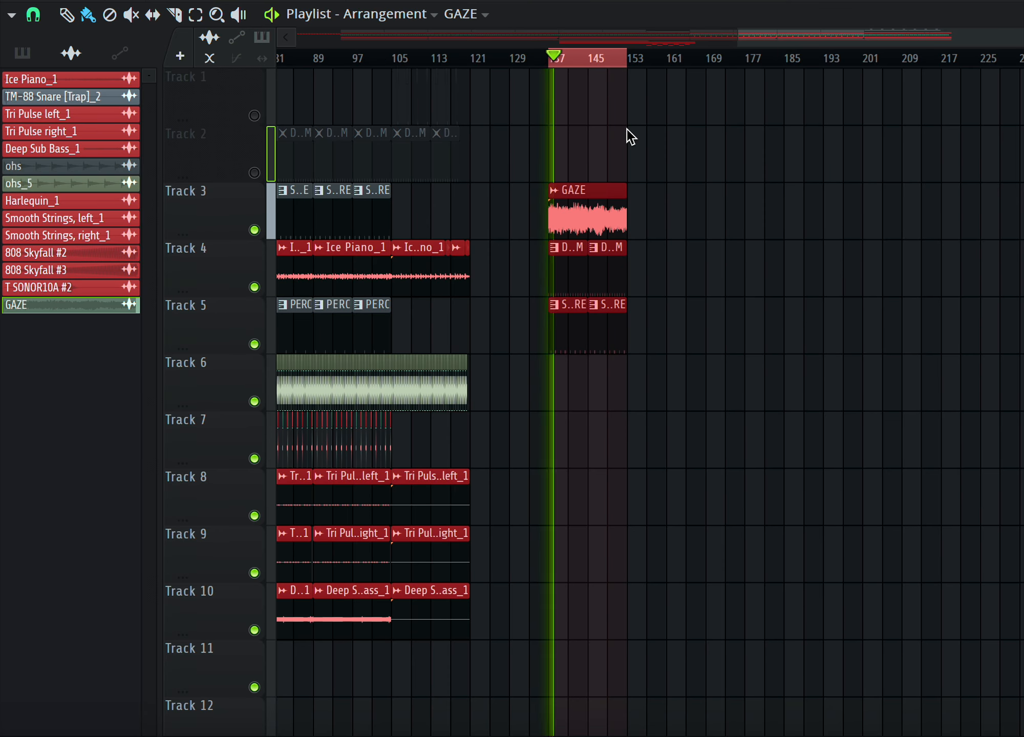
{"action": "key", "text": "space"}
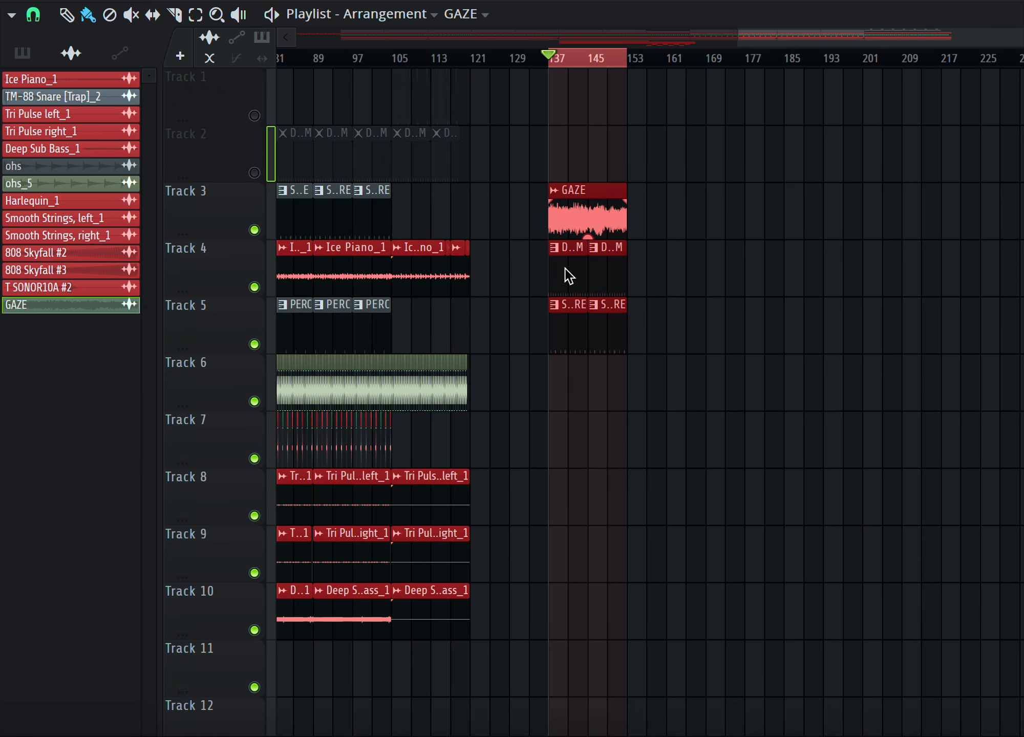
Play the arrangement from around bar 45 and stop playback.
{"action": "scroll", "coordinate": [566, 321], "scroll_direction": "down", "scroll_amount": 3}
{"action": "scroll", "coordinate": [384, 61], "scroll_direction": "left", "scroll_amount": 3}
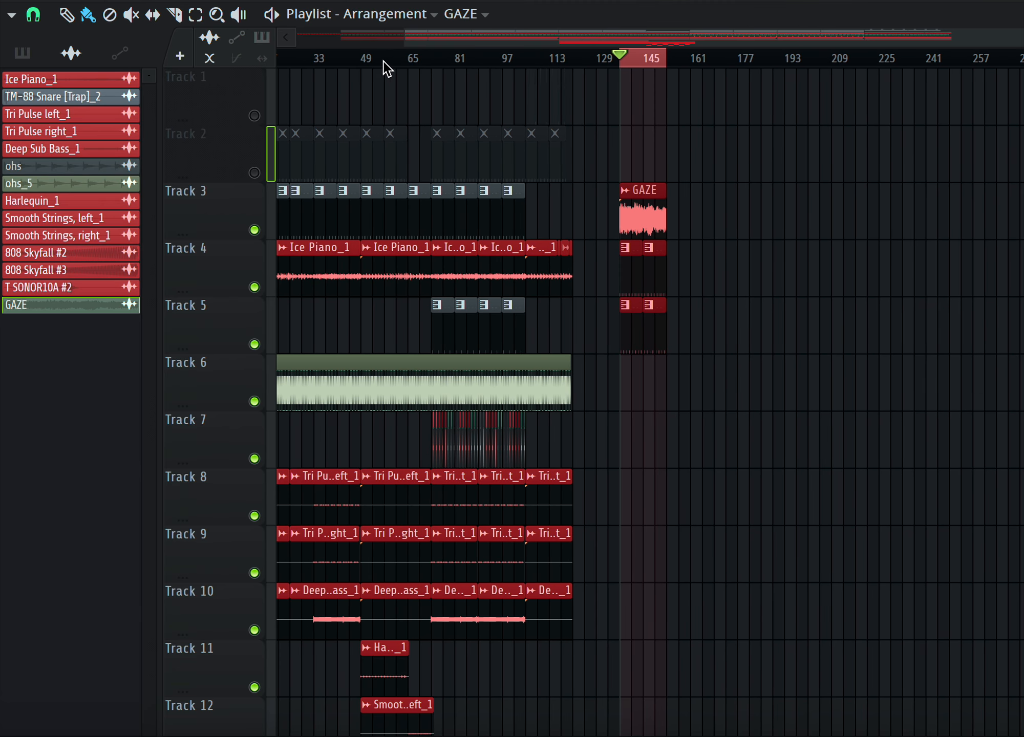
{"action": "left_click", "coordinate": [339, 52]}
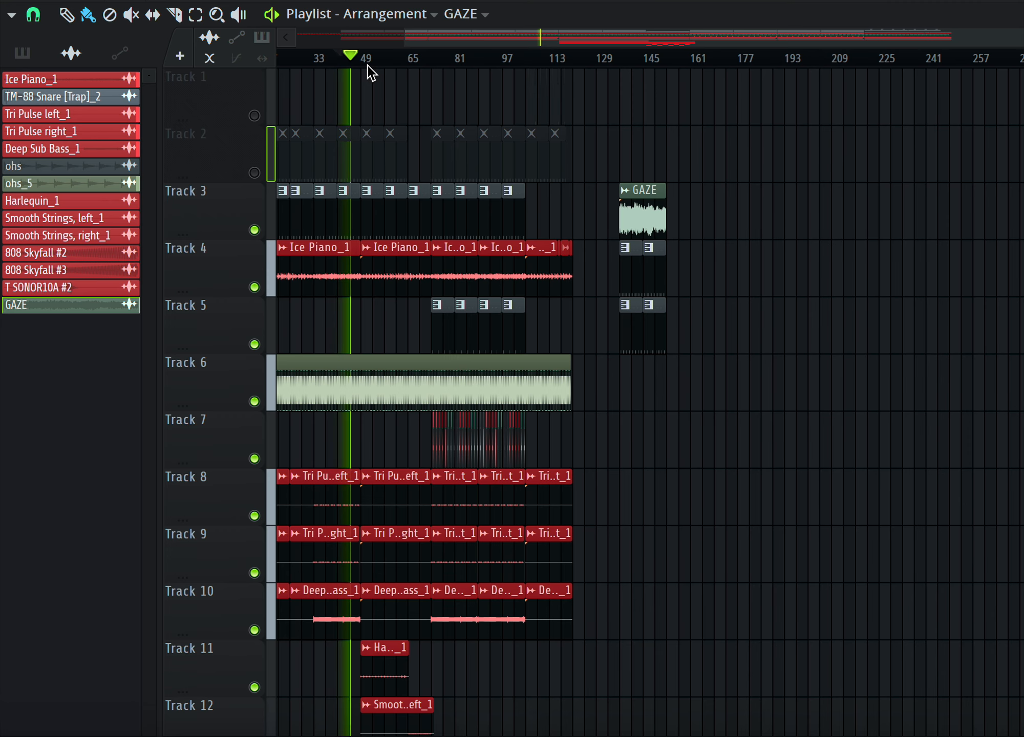
{"action": "key", "text": "space"}
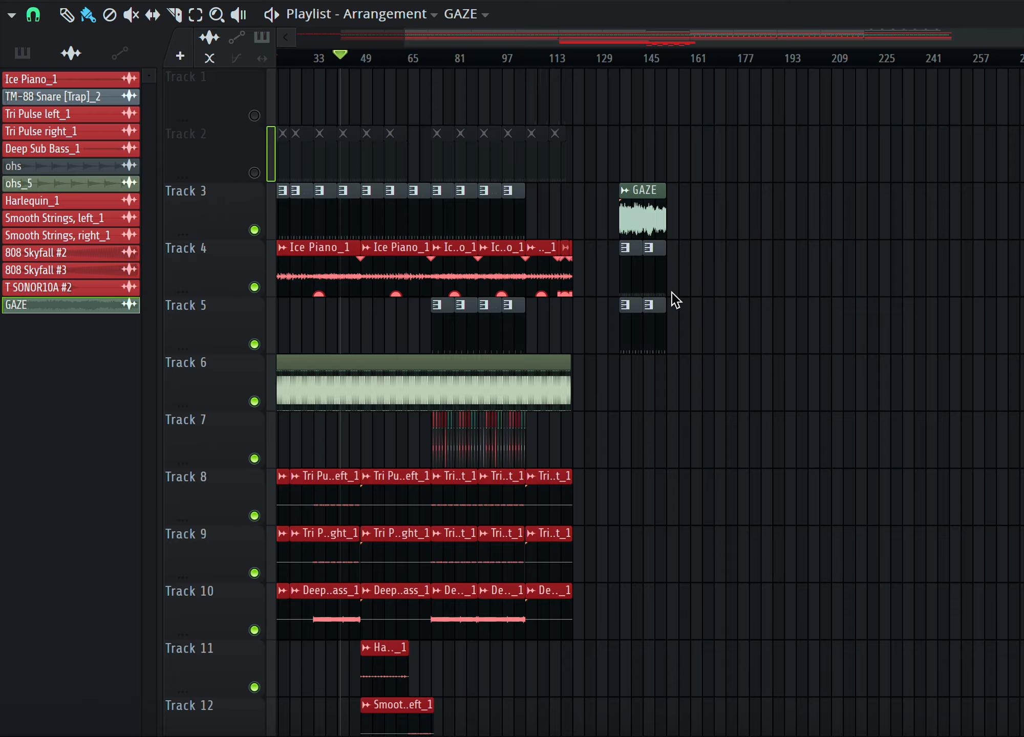
Play the GAZE section from bar 137, repositioning the playhead around it and checking the mixer, and mute Track 5.
{"action": "left_click", "coordinate": [624, 56]}
{"action": "key", "text": "space"}
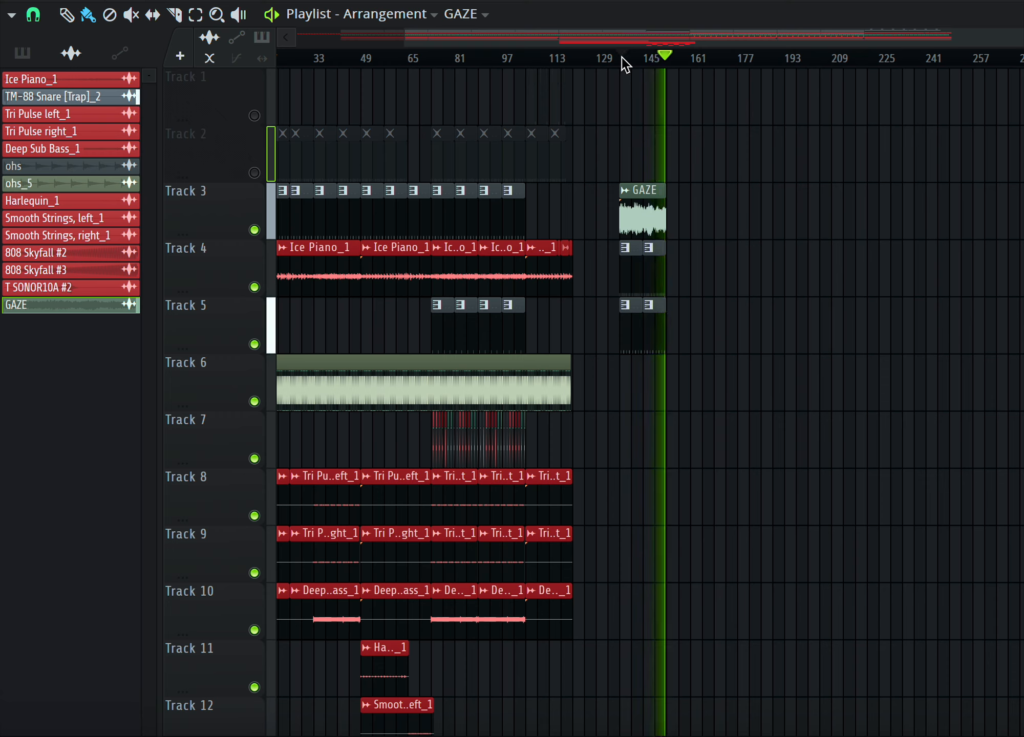
{"action": "left_click", "coordinate": [620, 58]}
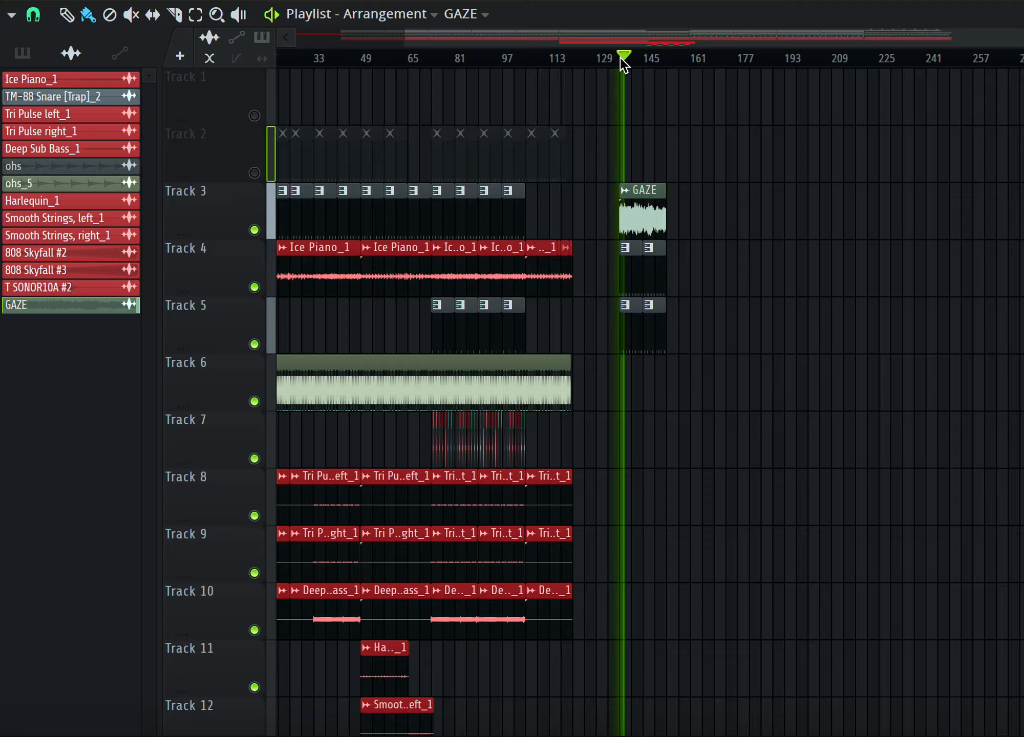
{"action": "left_click", "coordinate": [514, 58]}
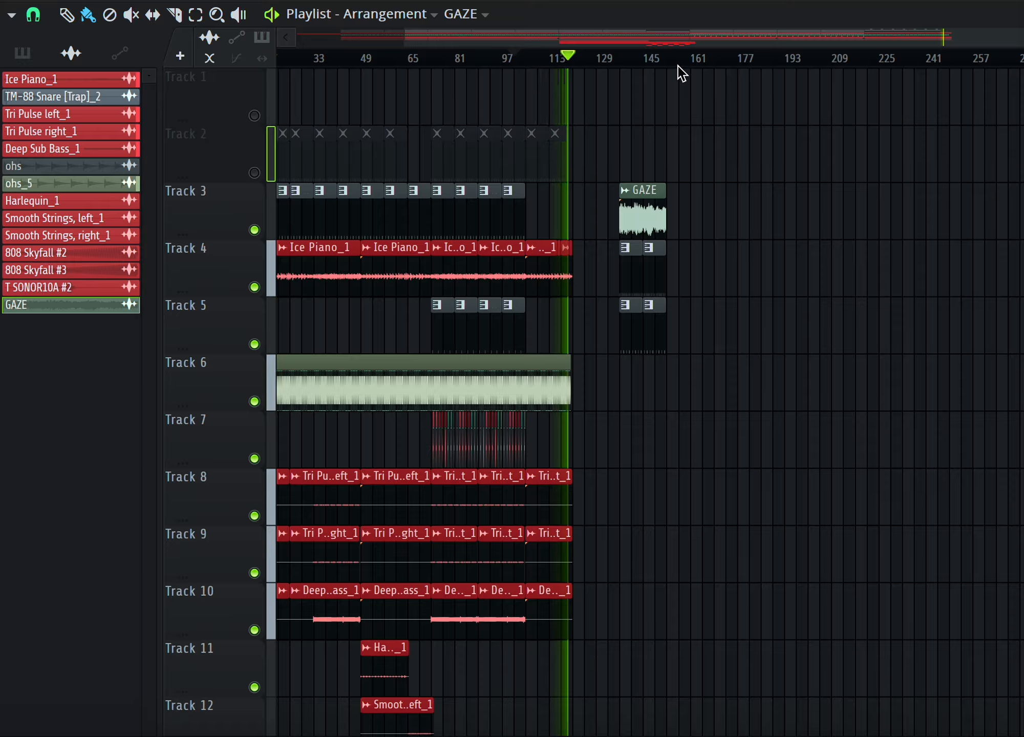
{"action": "left_click", "coordinate": [624, 61]}
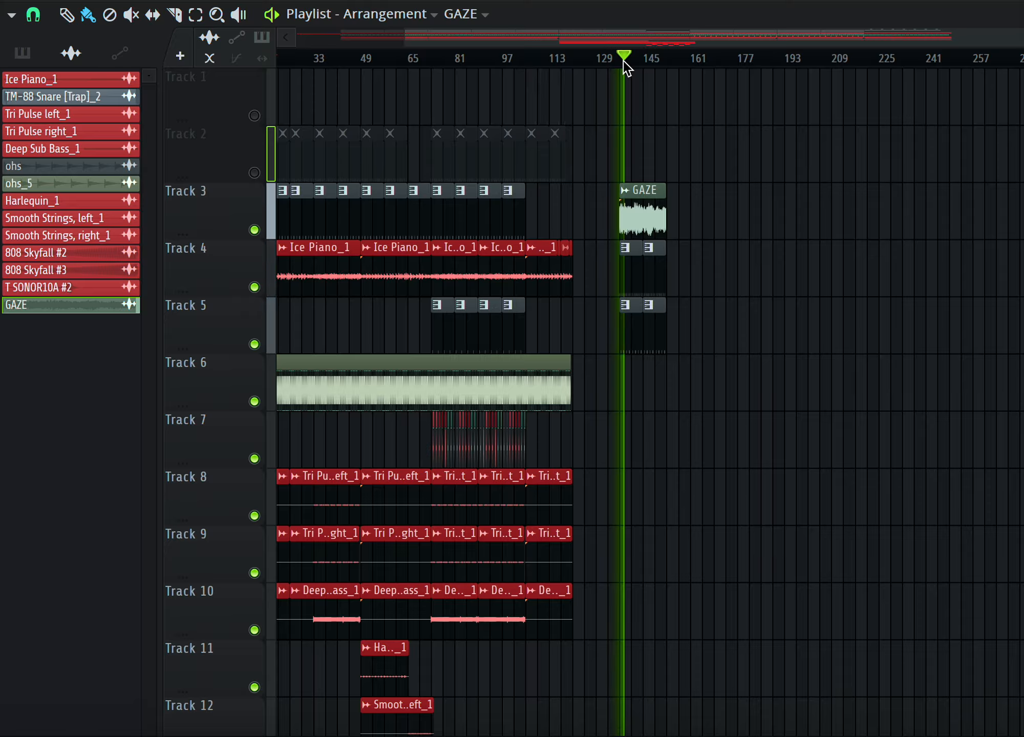
{"action": "key", "text": "F9"}
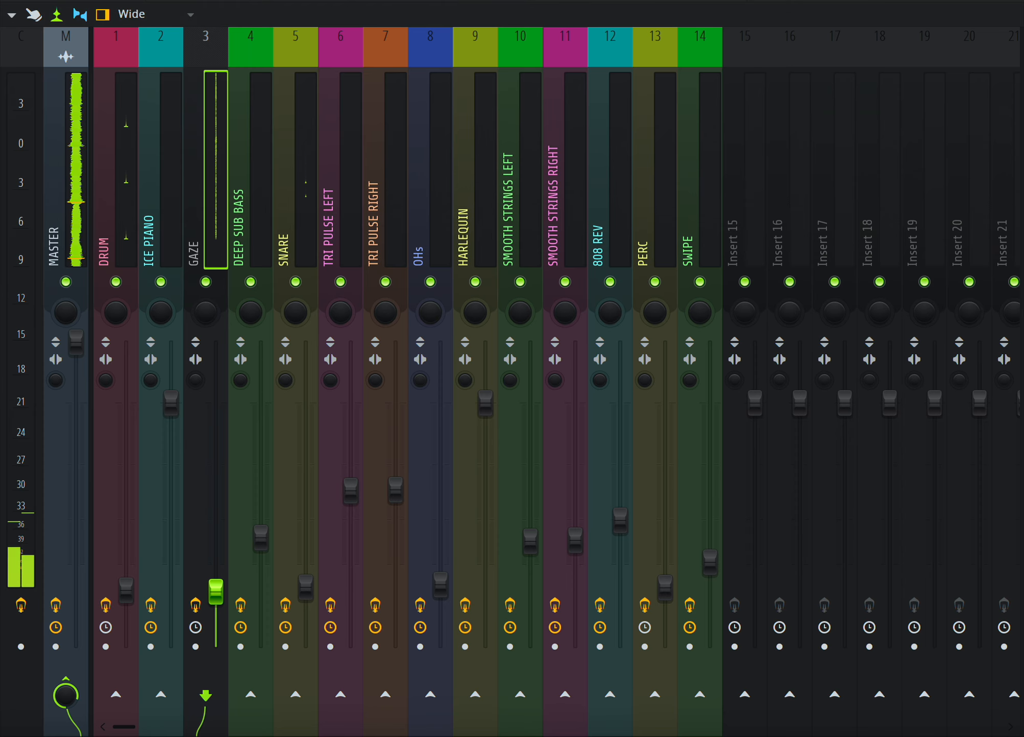
{"action": "key", "text": "F9"}
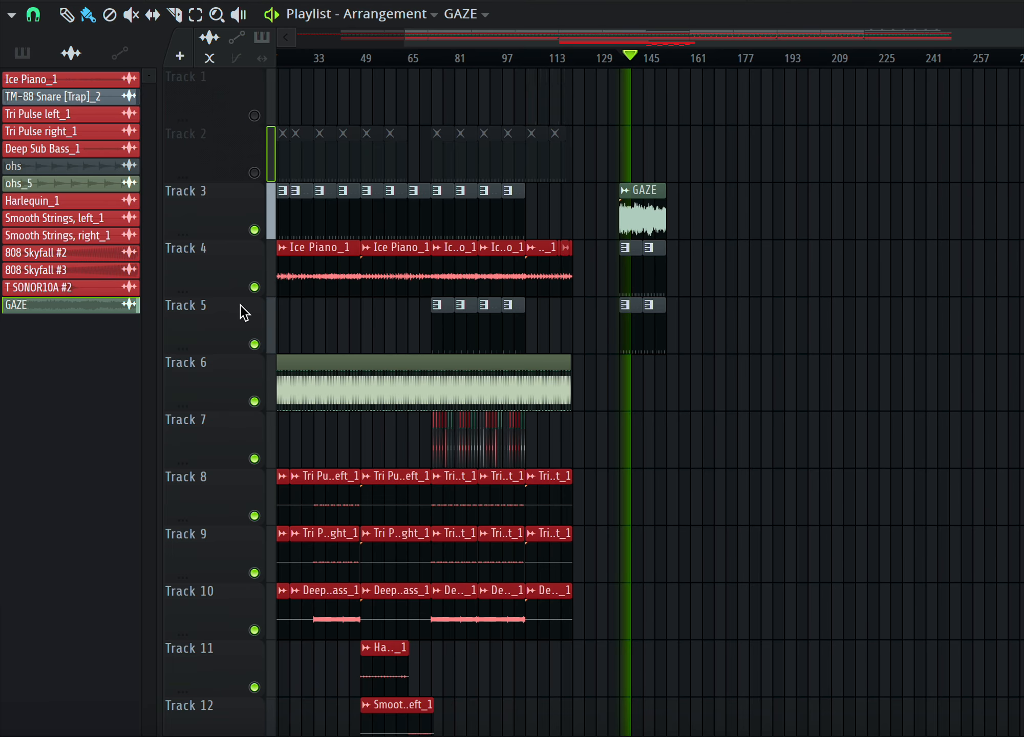
{"action": "left_click", "coordinate": [254, 344]}
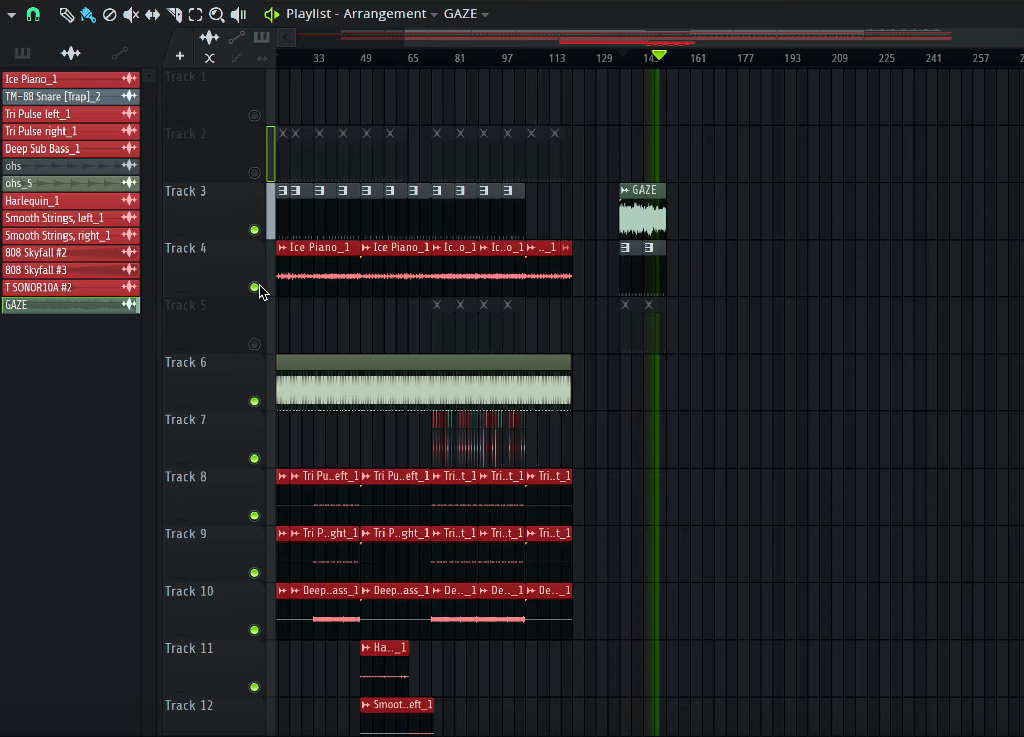
Play the arrangement from the beginning, stop it, and scroll through the lower tracks.
{"action": "scroll", "coordinate": [485, 307], "scroll_direction": "left", "scroll_amount": 2}
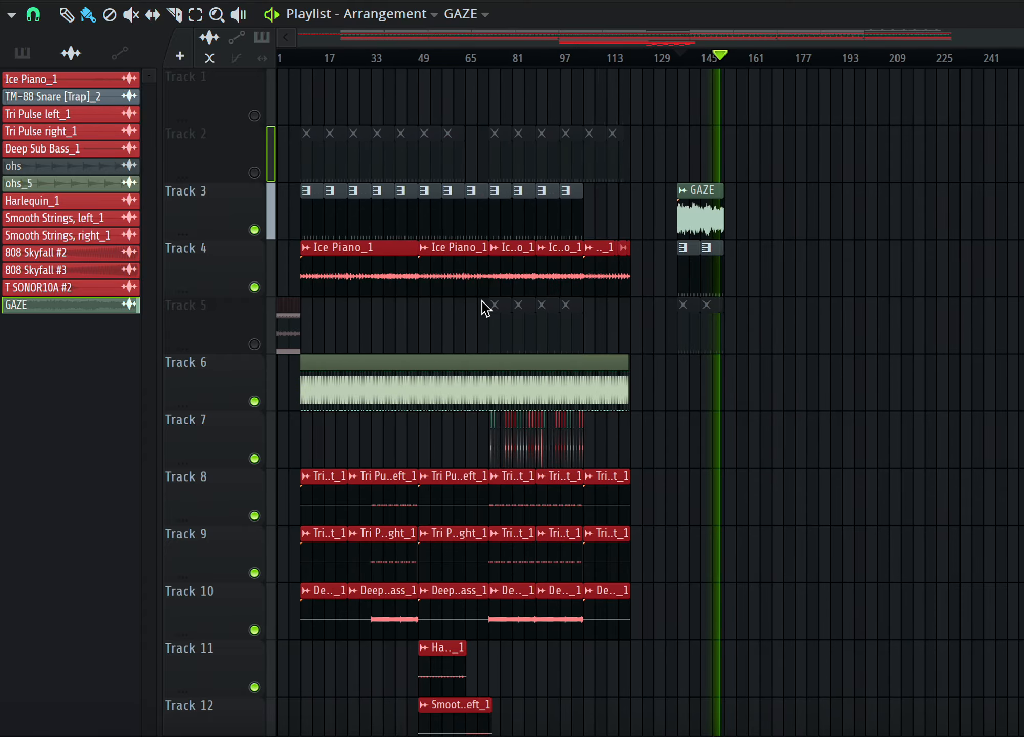
{"action": "left_click", "coordinate": [301, 59]}
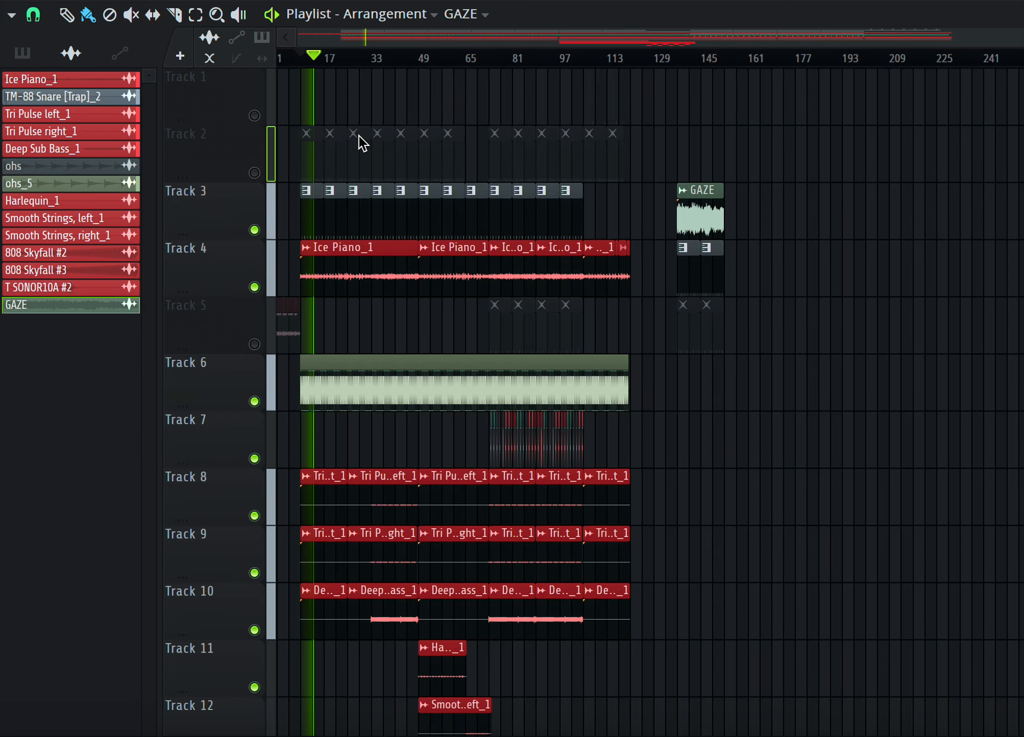
{"action": "key", "text": "space"}
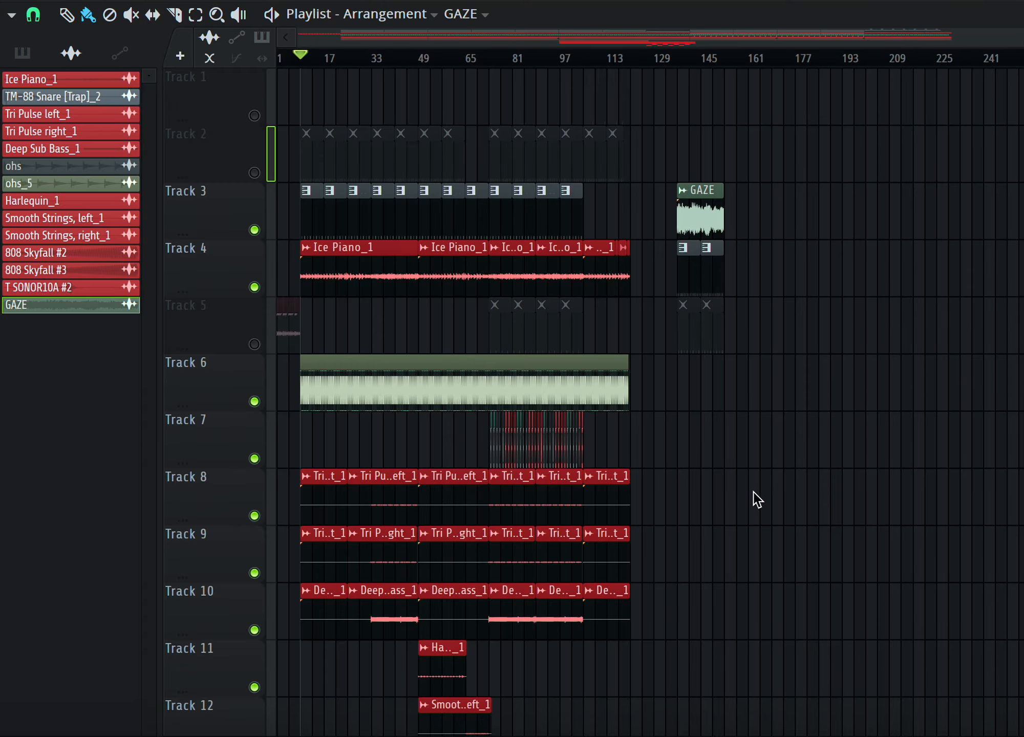
{"action": "scroll", "coordinate": [829, 482], "scroll_direction": "down", "scroll_amount": 2}
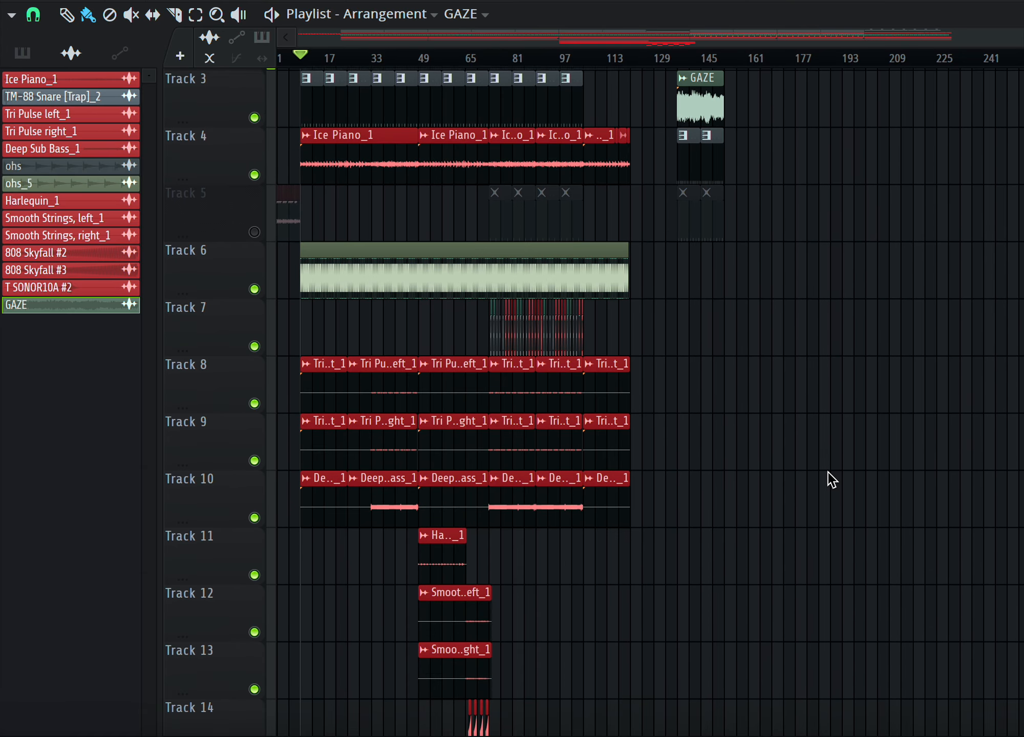
{"action": "scroll", "coordinate": [832, 478], "scroll_direction": "down", "scroll_amount": 3}
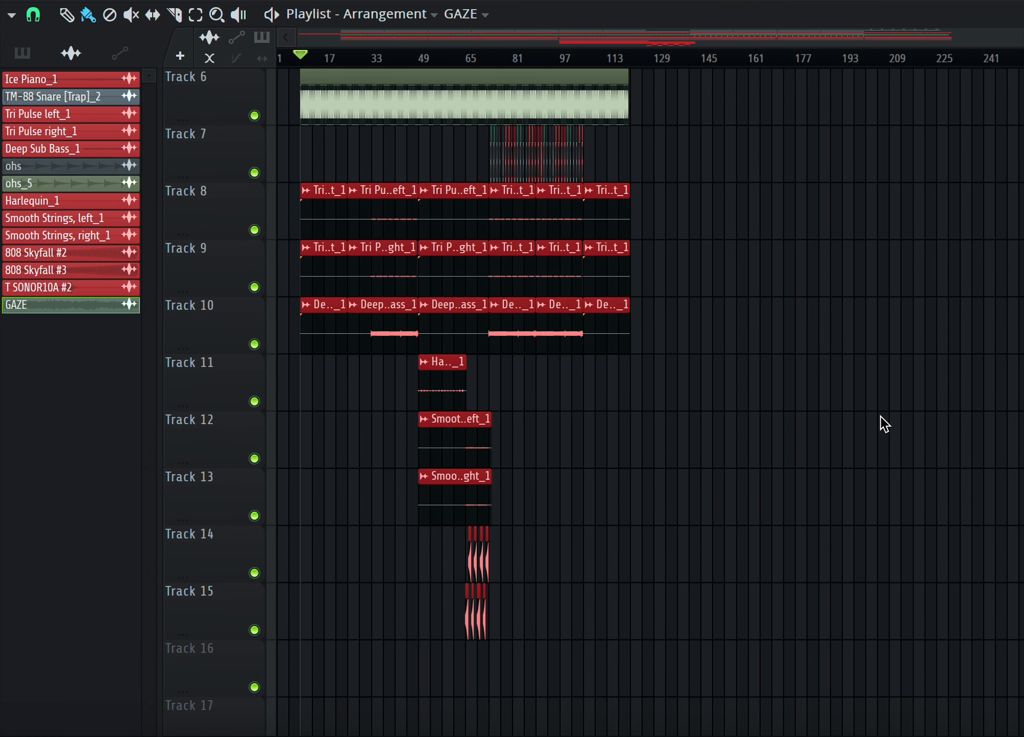
{"action": "scroll", "coordinate": [877, 412], "scroll_direction": "up", "scroll_amount": 5}
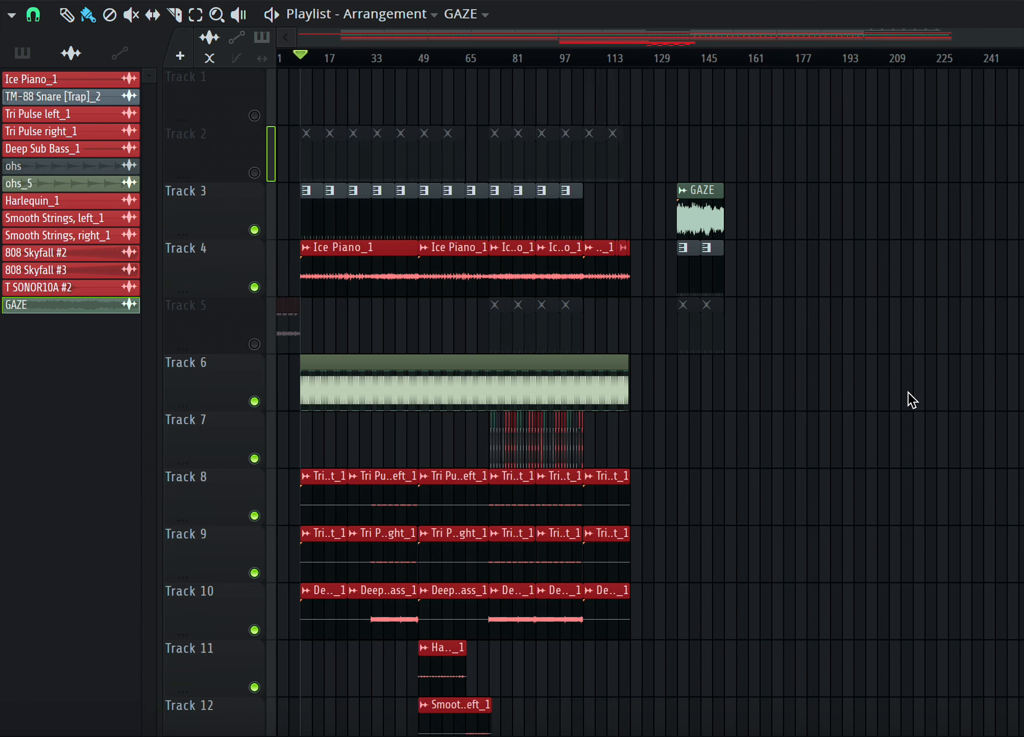
{"action": "scroll", "coordinate": [776, 411], "scroll_direction": "down", "scroll_amount": 4}
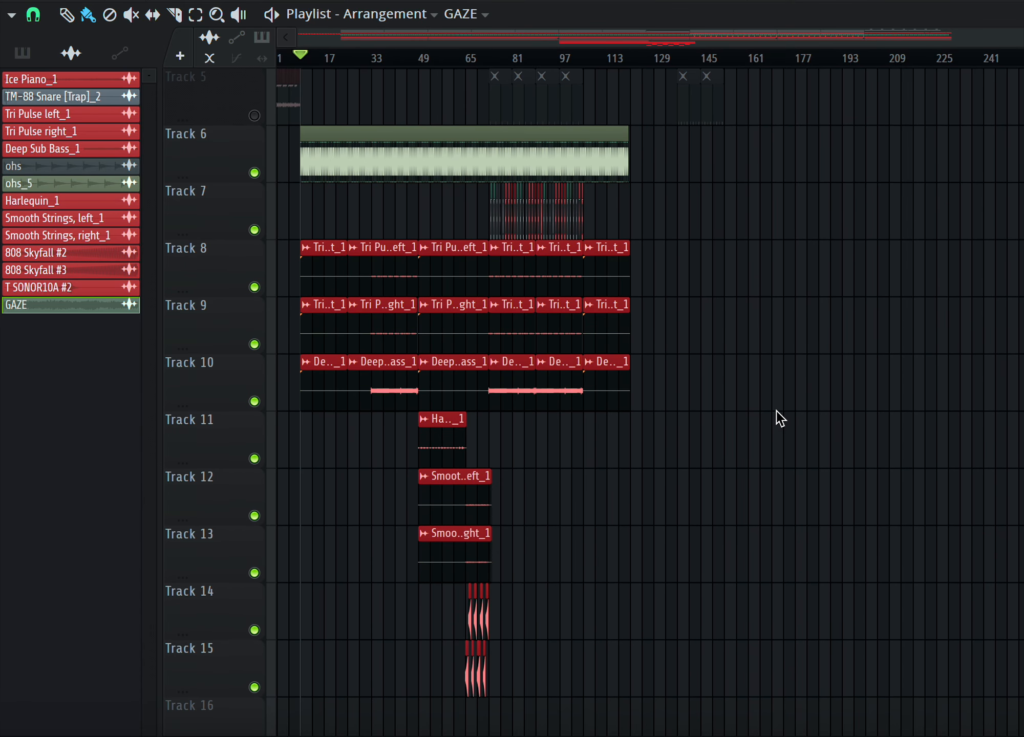